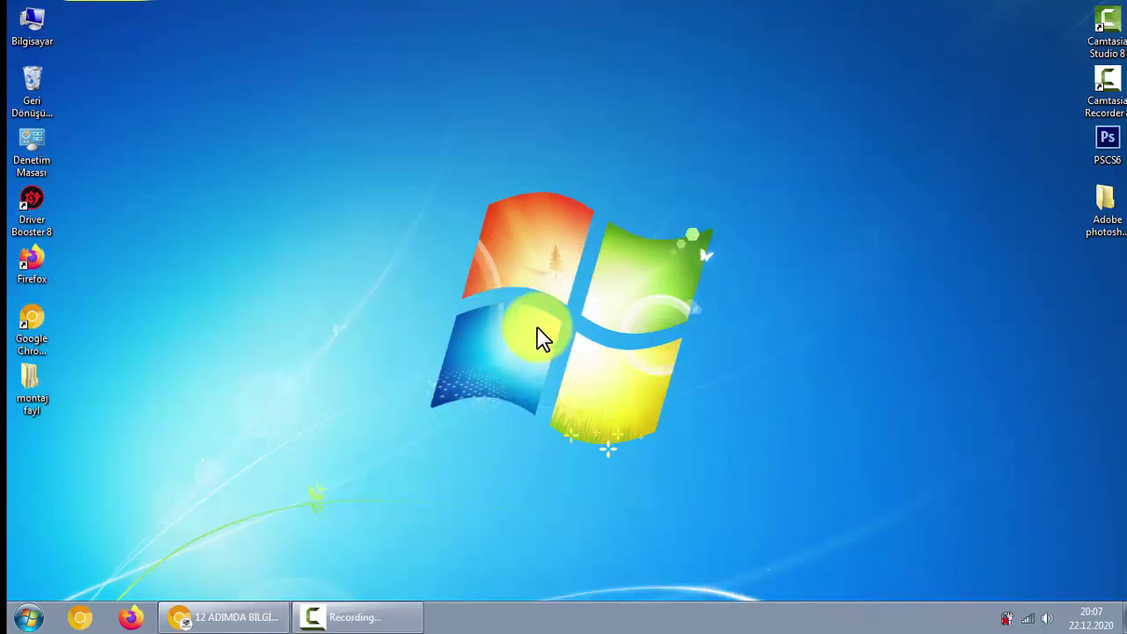
Create a new folder named program on the desktop.
right_click(430, 114)
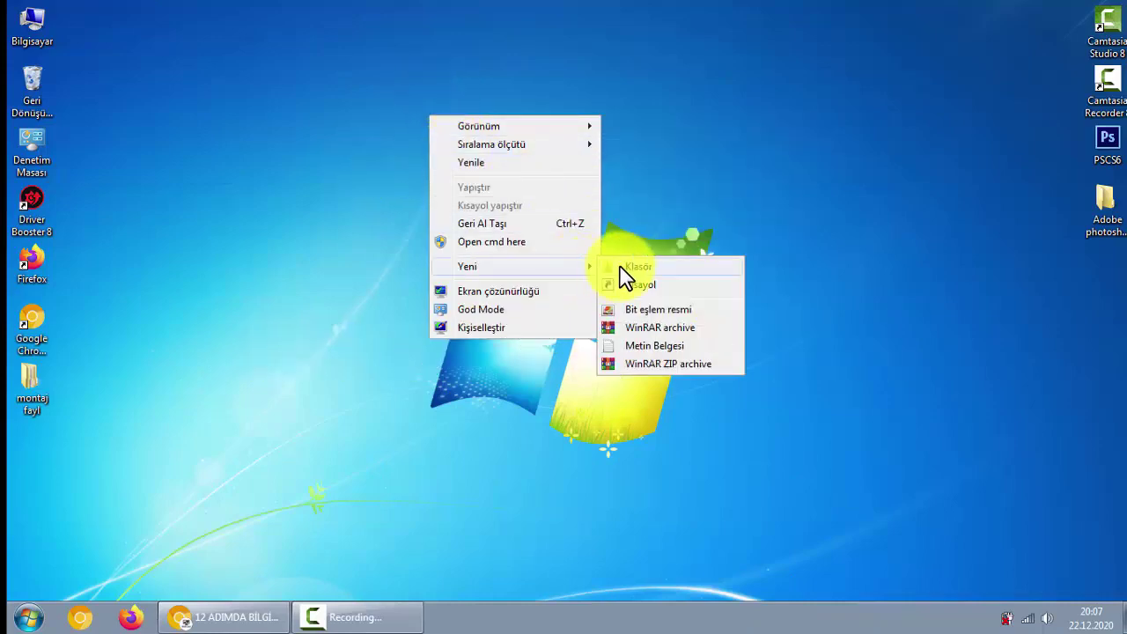
left_click(622, 265)
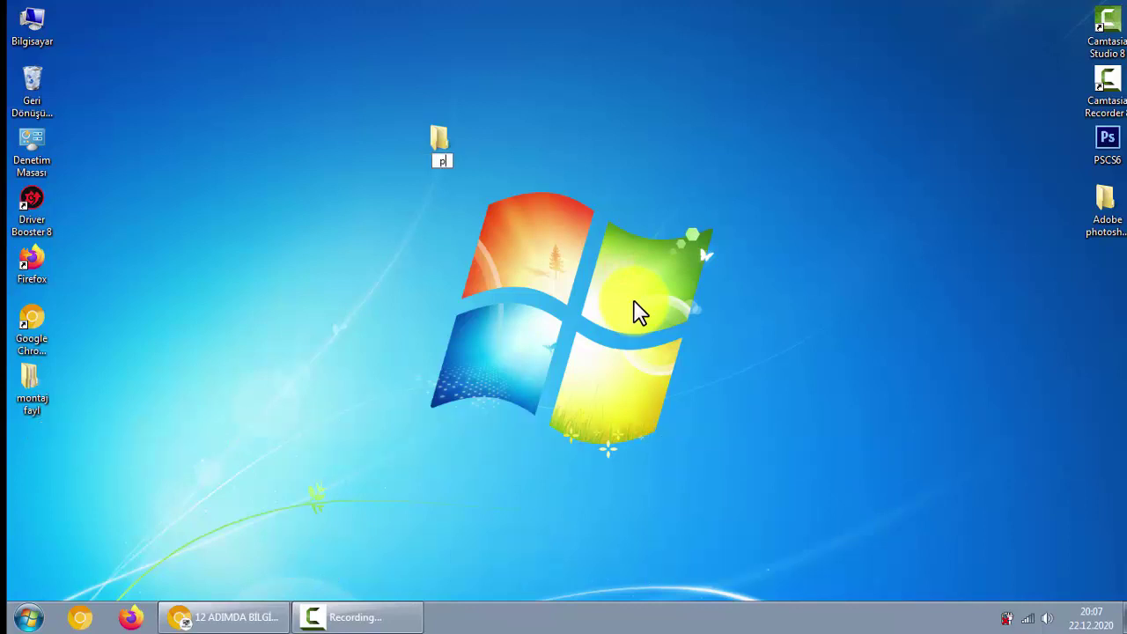
type("program")
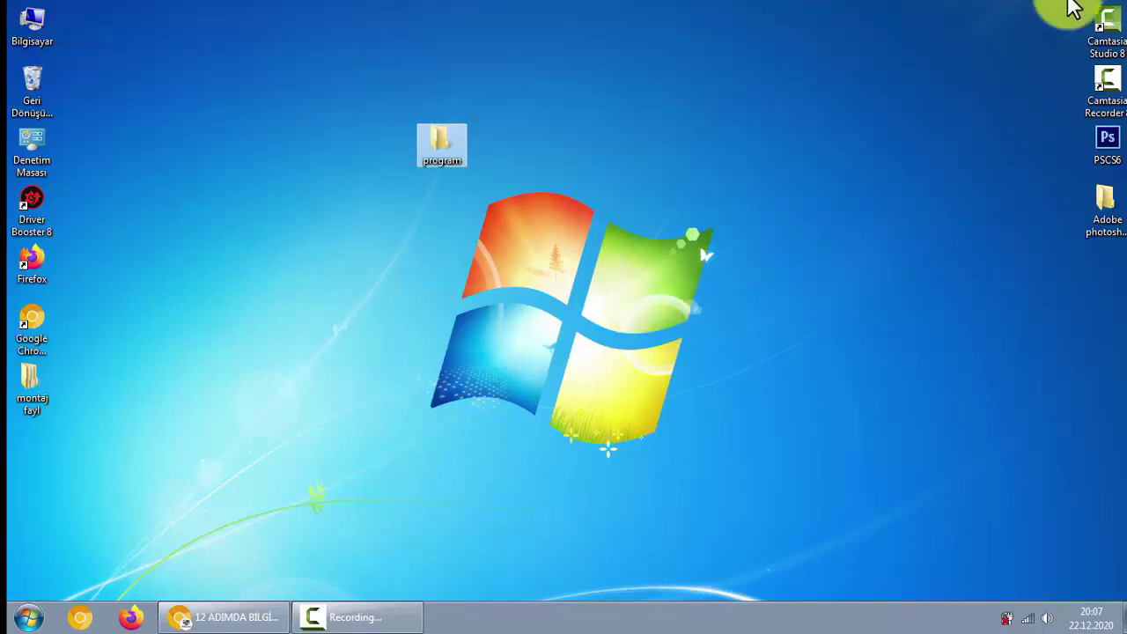
Move the Driver Booster, Firefox, Chrome, Camtasia and PSCS6 shortcuts plus the montaj fayl and Adobe Photoshop folders into the program folder.
left_click_drag(1004, 19, 1111, 281)
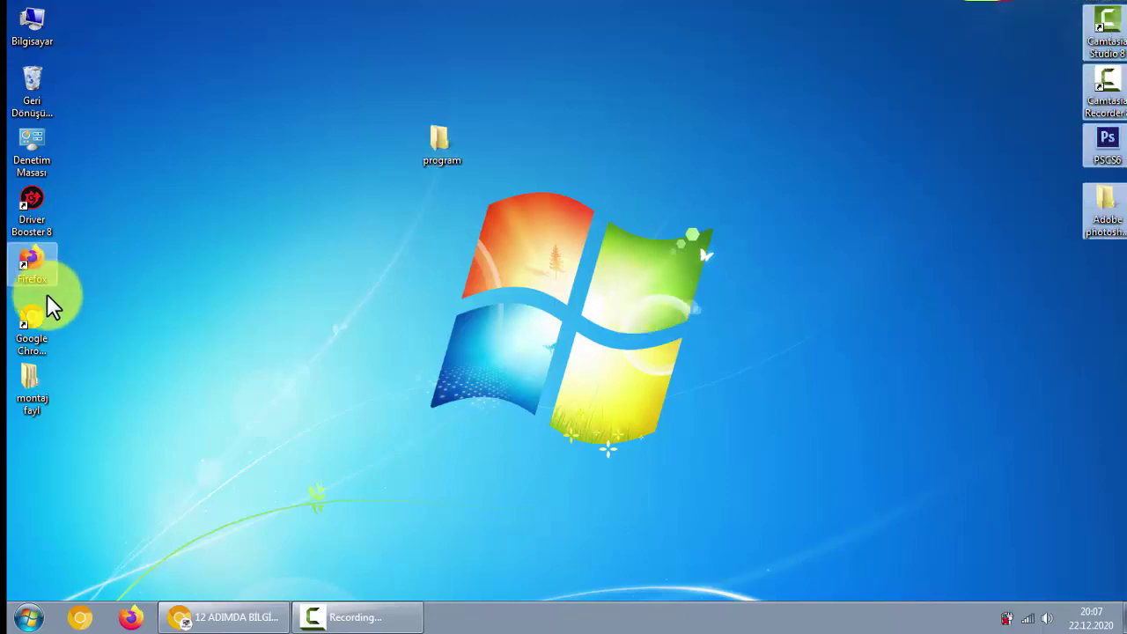
left_click_drag(12, 440, 49, 189)
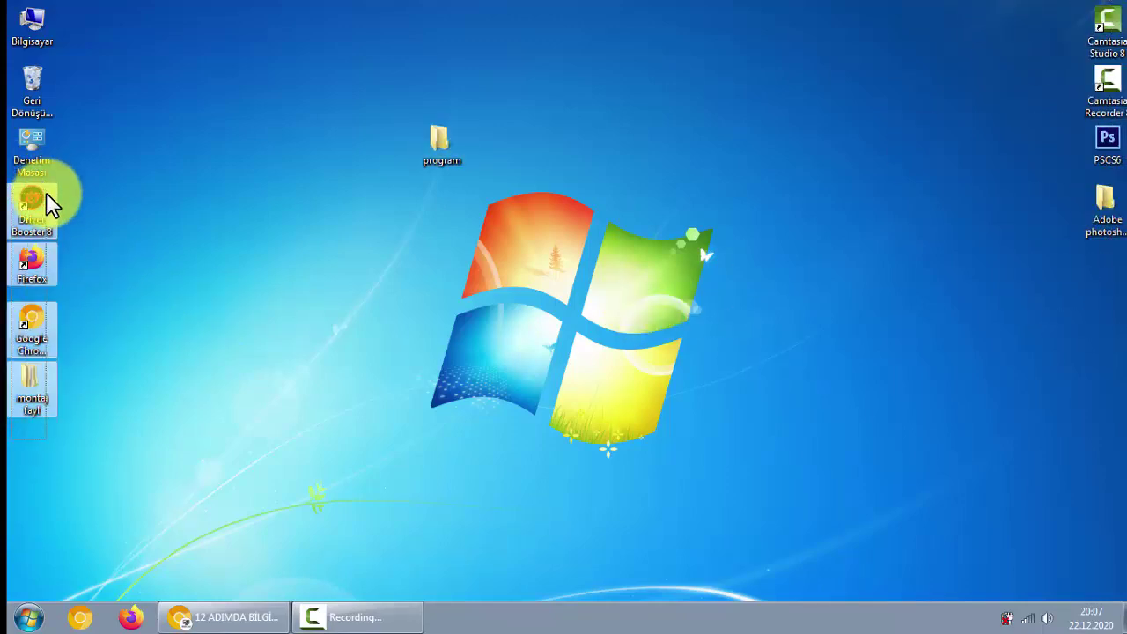
left_click_drag(32, 264, 435, 164)
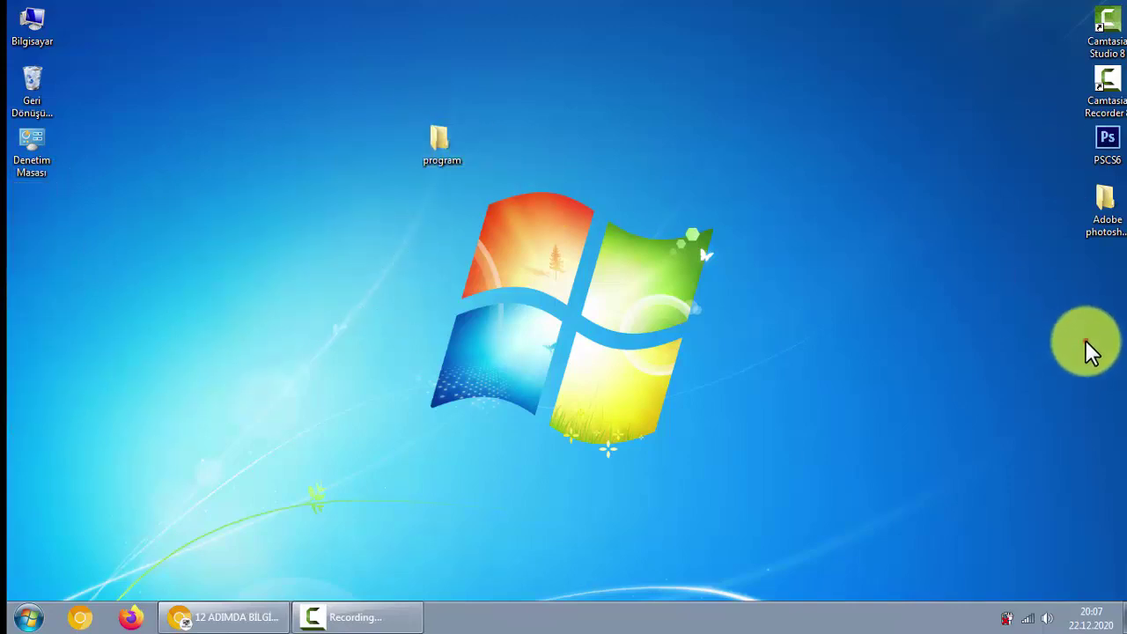
left_click_drag(1090, 350, 437, 150)
left_click(32, 626)
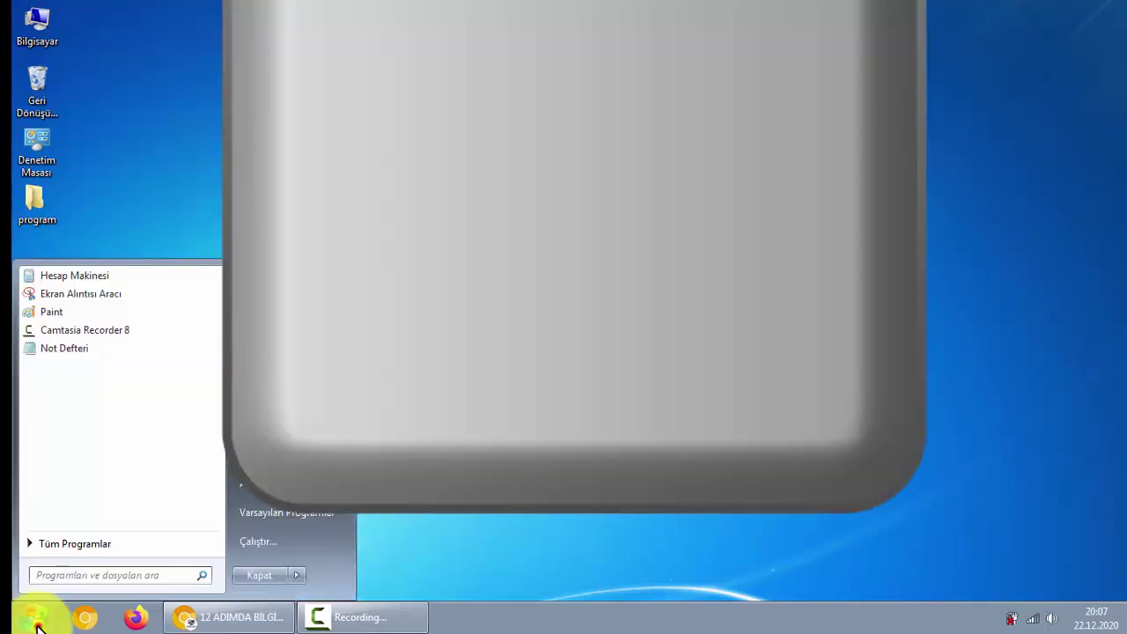
left_click(277, 541)
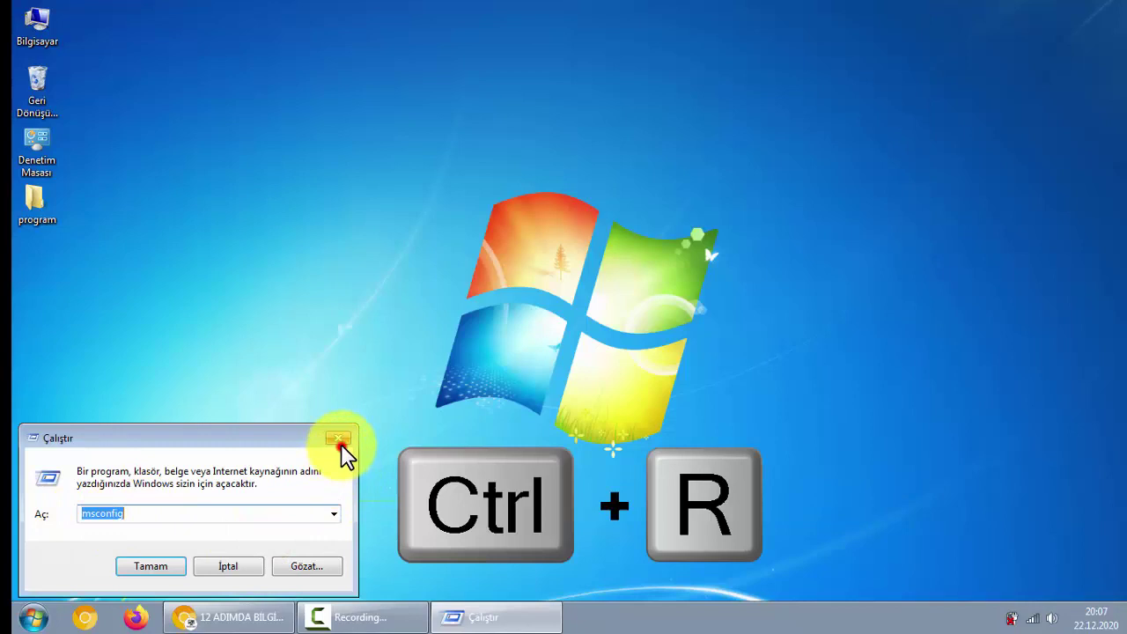
left_click(339, 439)
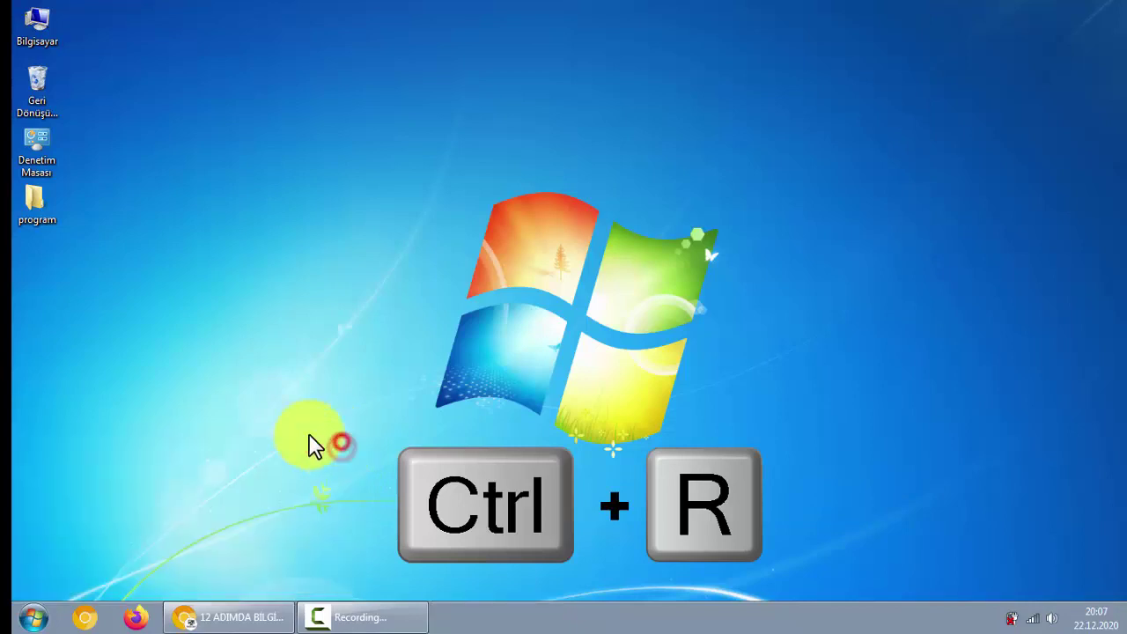
Open the Windows Temp folder with the Run command temp and grant permanent access to it.
key("super+r")
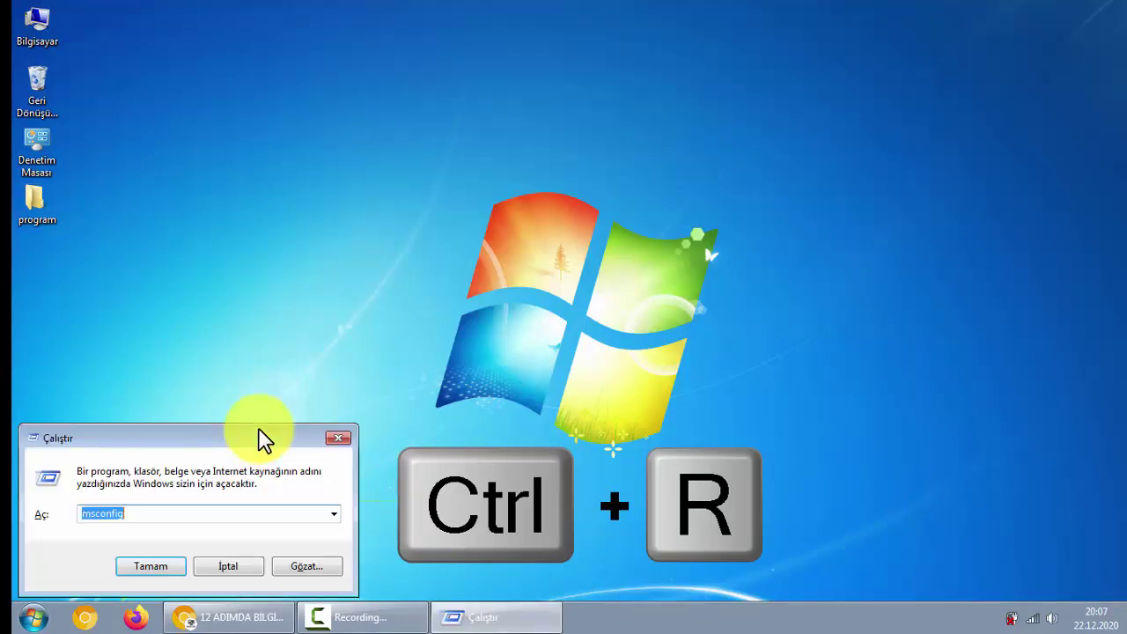
type("yemp")
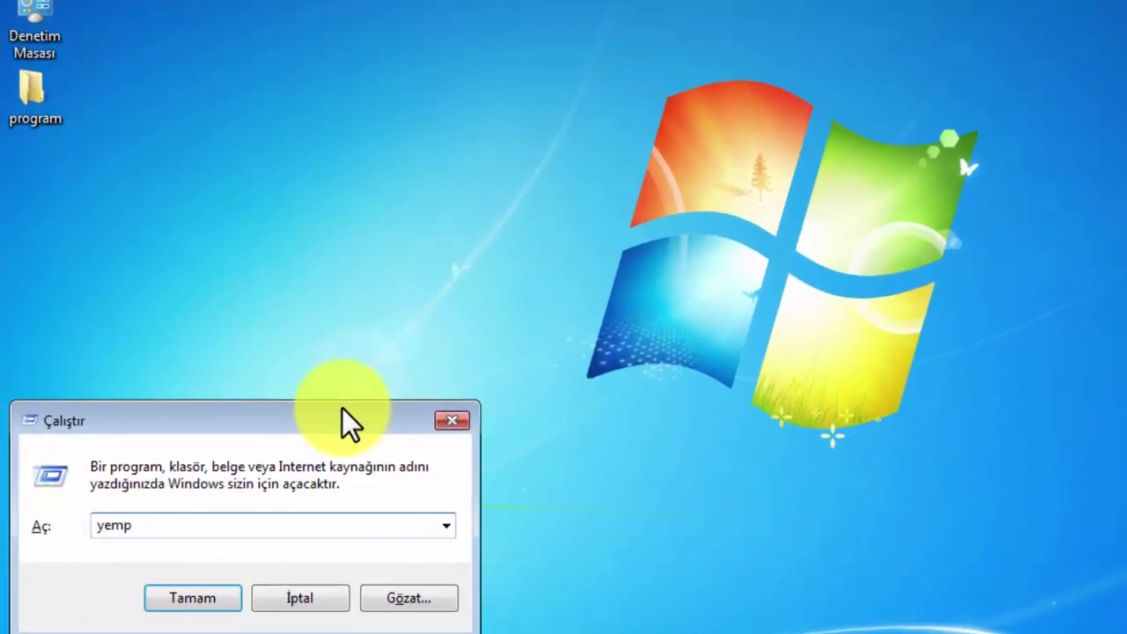
key("BackSpace")
key("BackSpace")
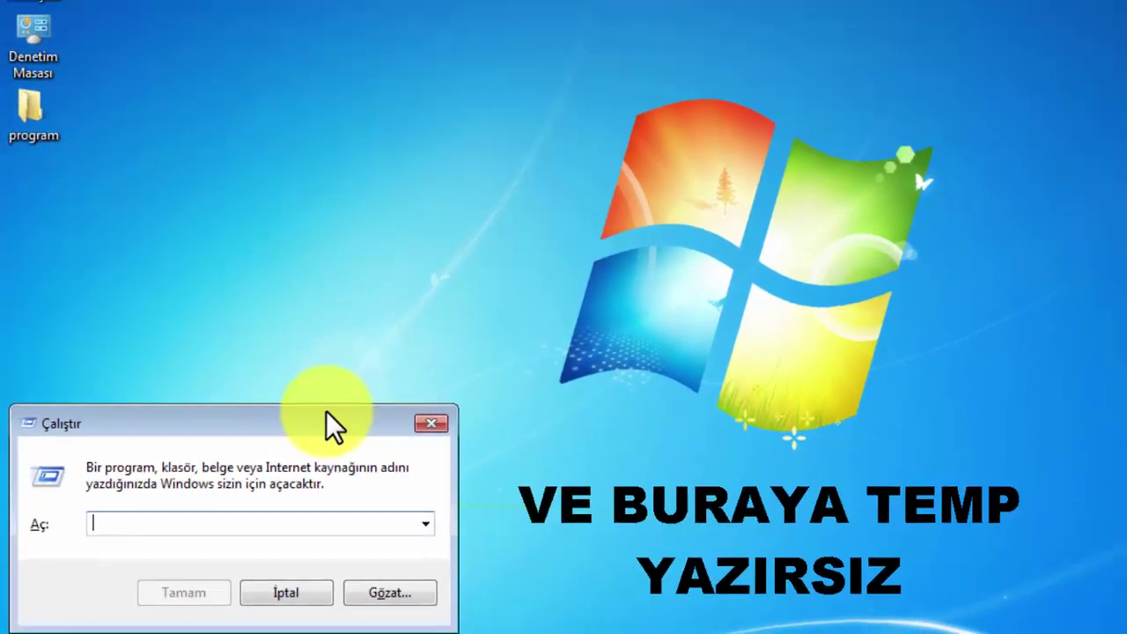
type("tem")
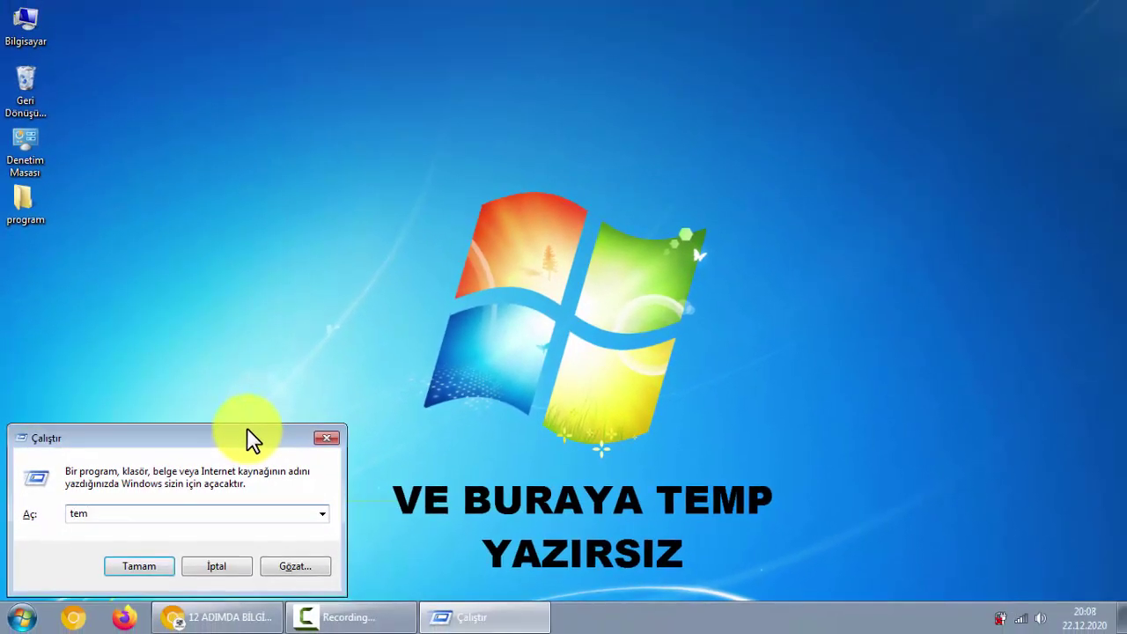
type("p")
key("Return")
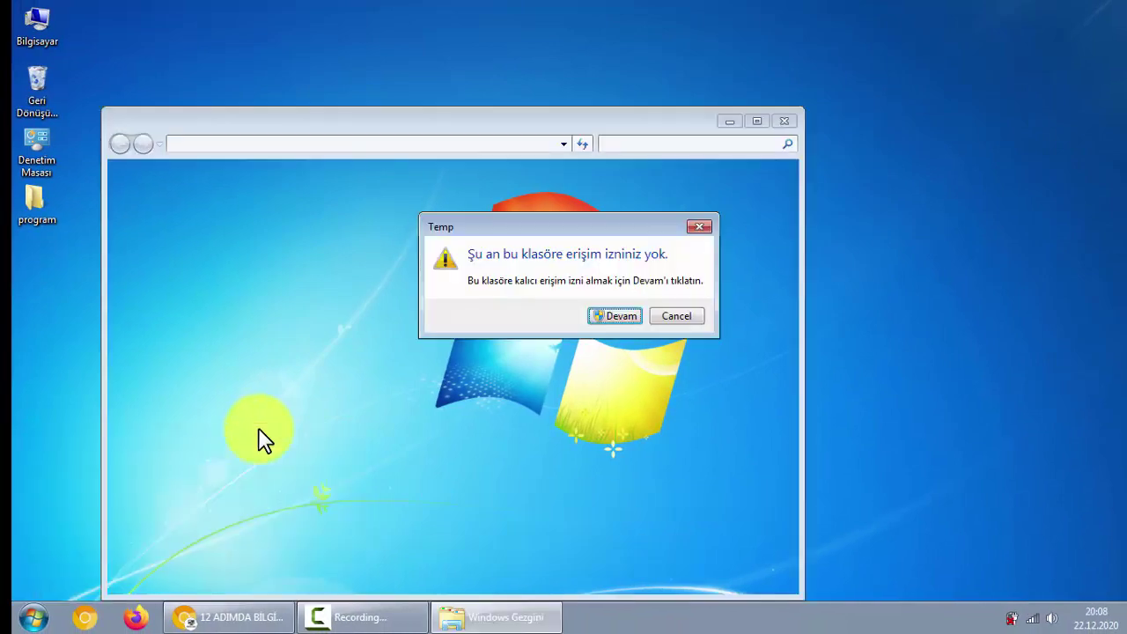
left_click(613, 317)
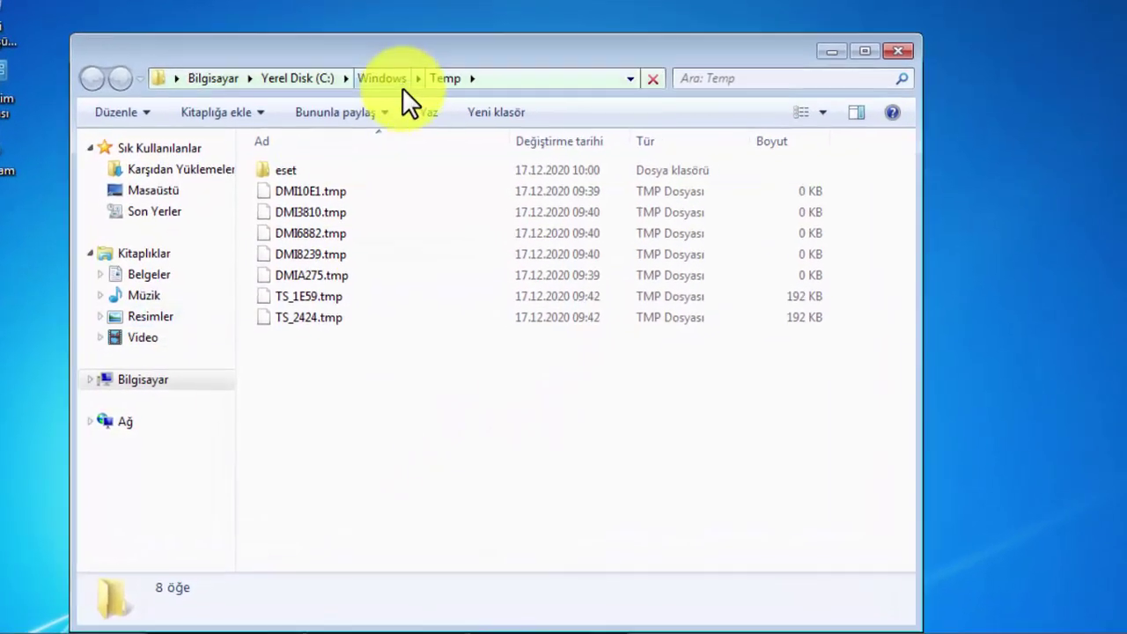
Delete the eset folder and all TMP files from the Windows Temp folder and close its window.
left_click_drag(352, 383, 385, 133)
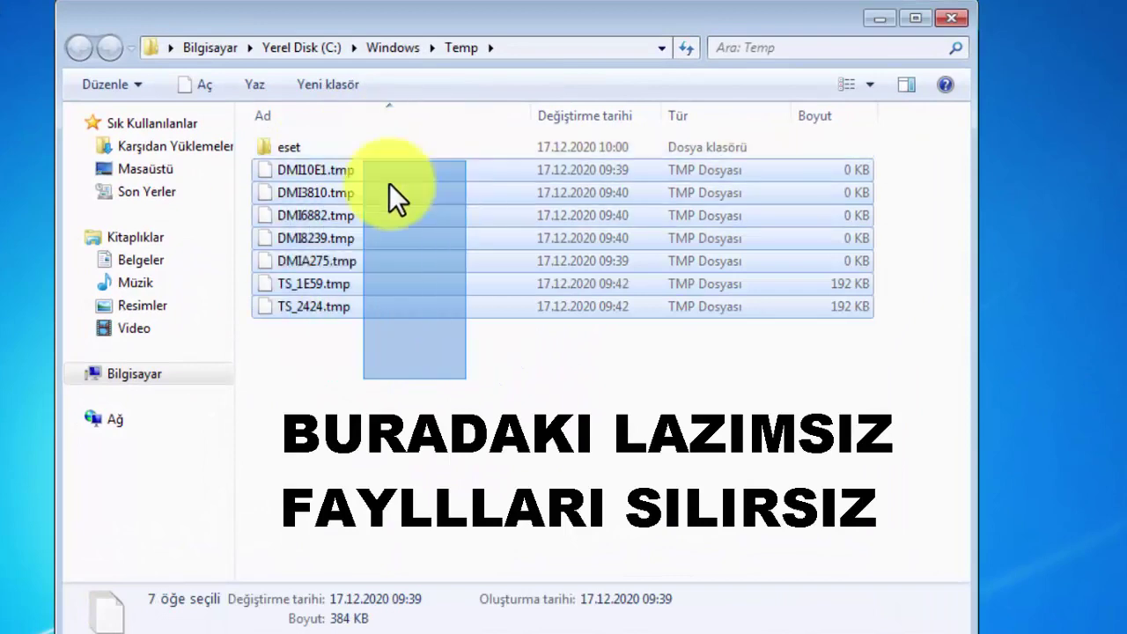
right_click(385, 202)
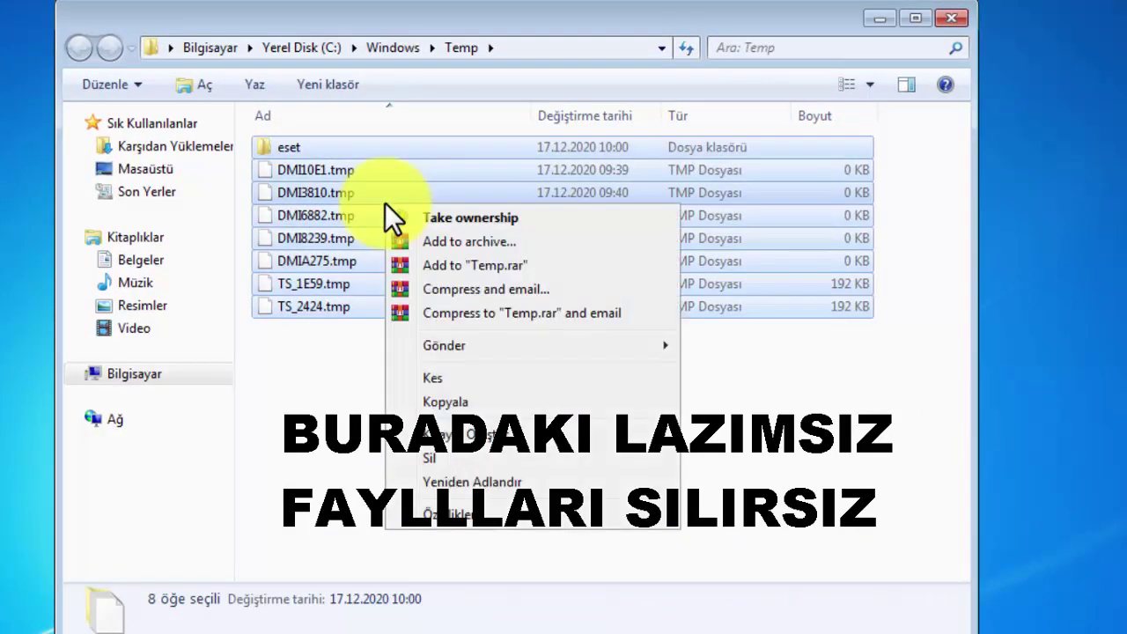
left_click(473, 458)
left_click(728, 281)
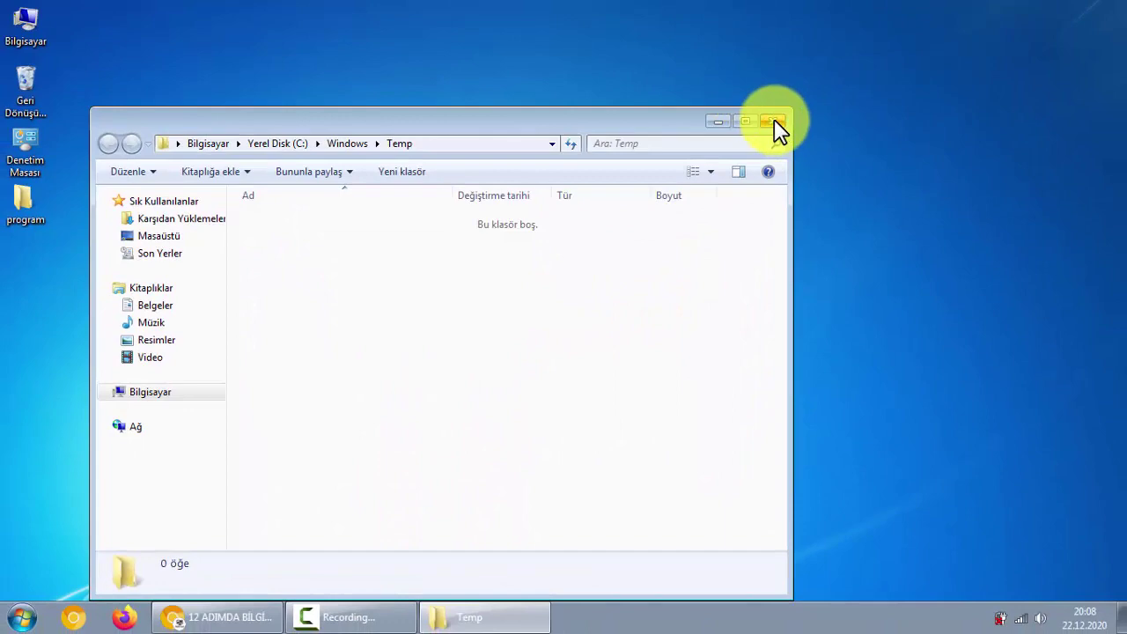
left_click(775, 121)
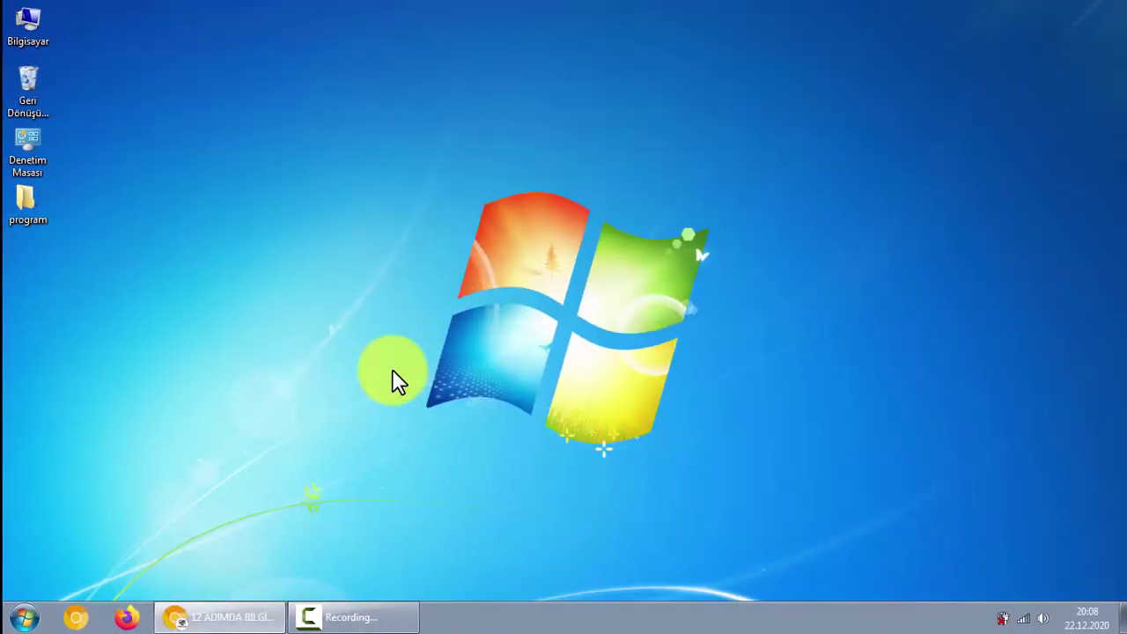
Open the user account's temporary files folder with the Run command %temp%.
key("super+r")
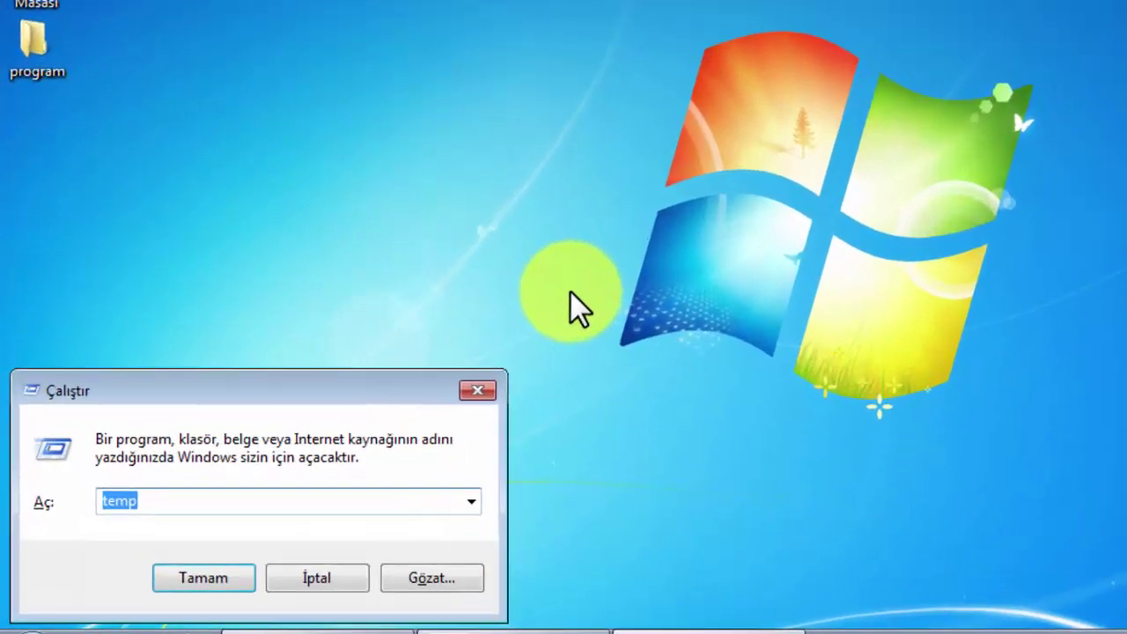
key("BackSpace")
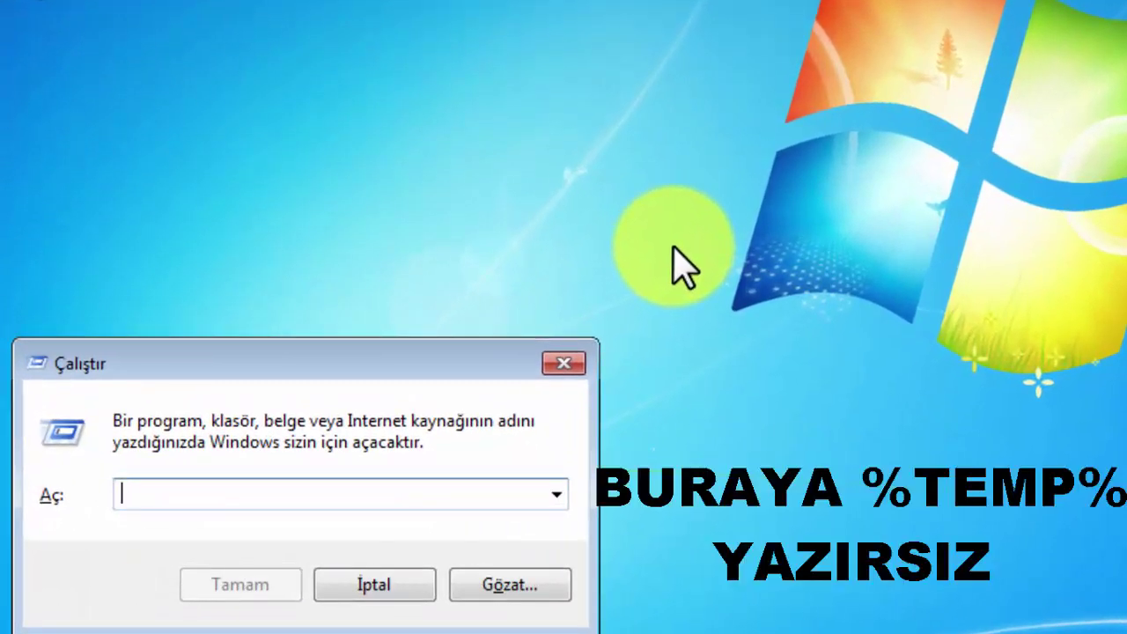
type("%temp")
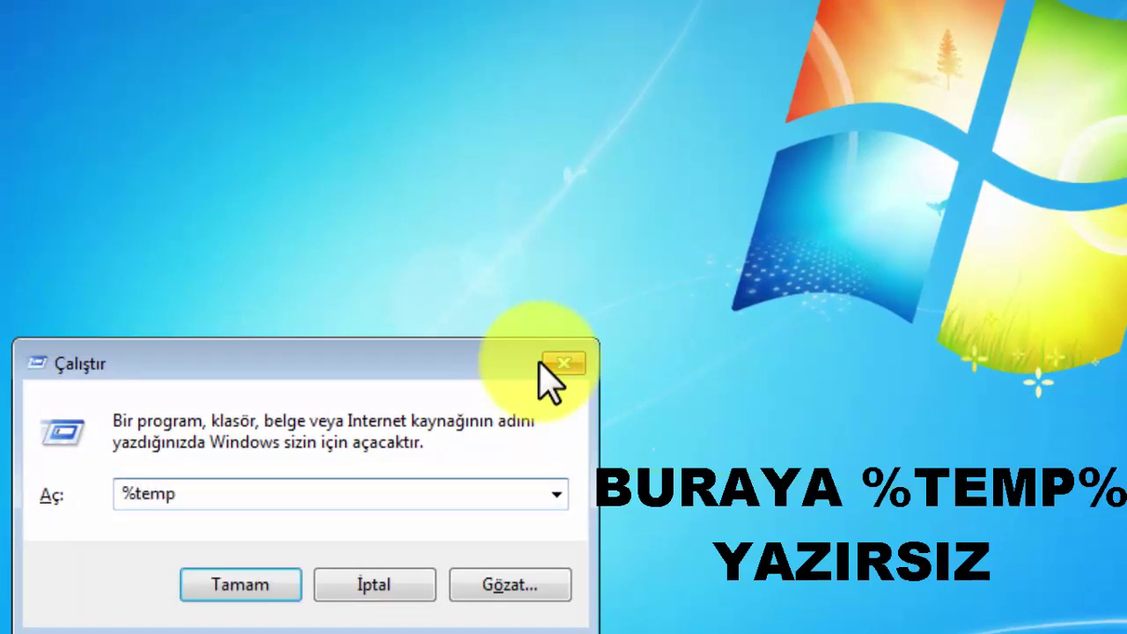
type("%")
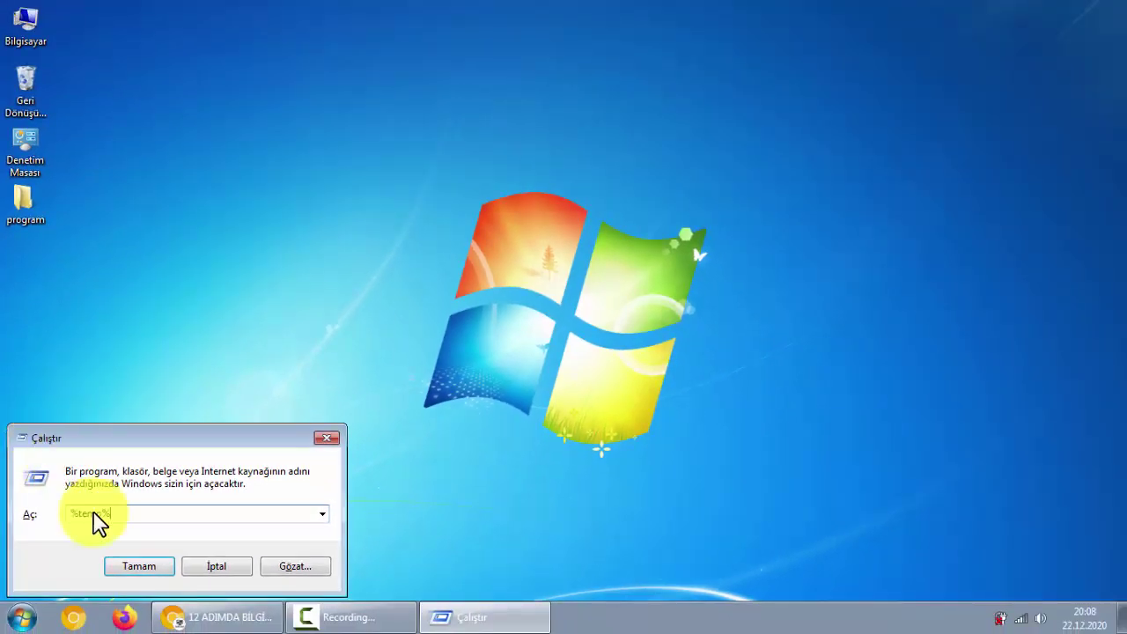
left_click(212, 585)
Select every item in the user's Temp folder and delete them all, confirming the deletion.
left_click_drag(370, 348, 365, 304)
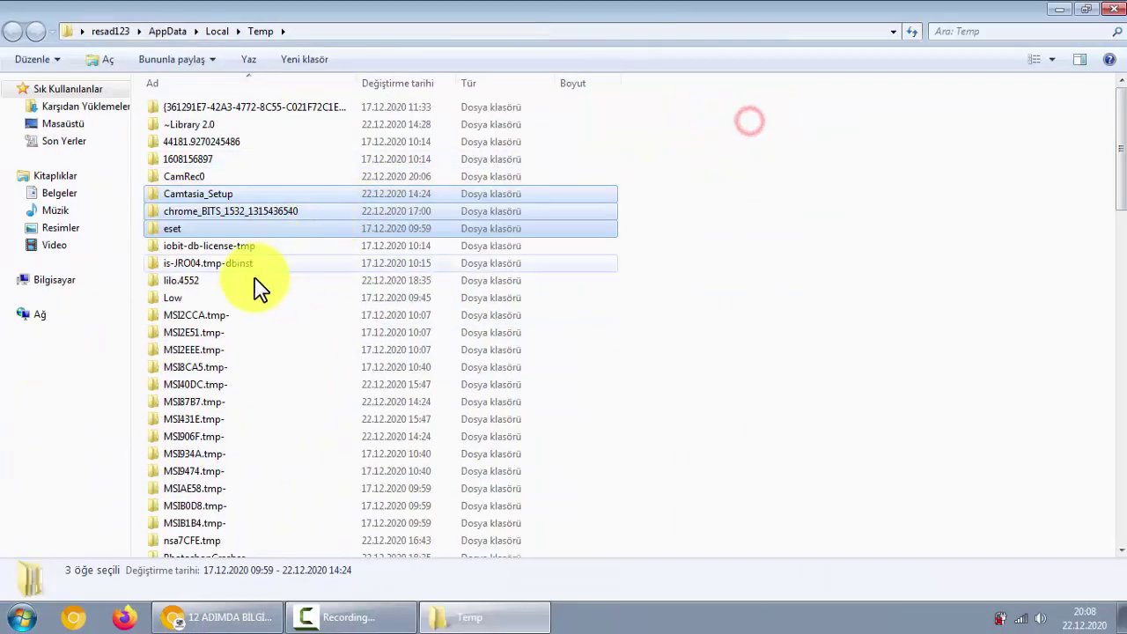
left_click(252, 283)
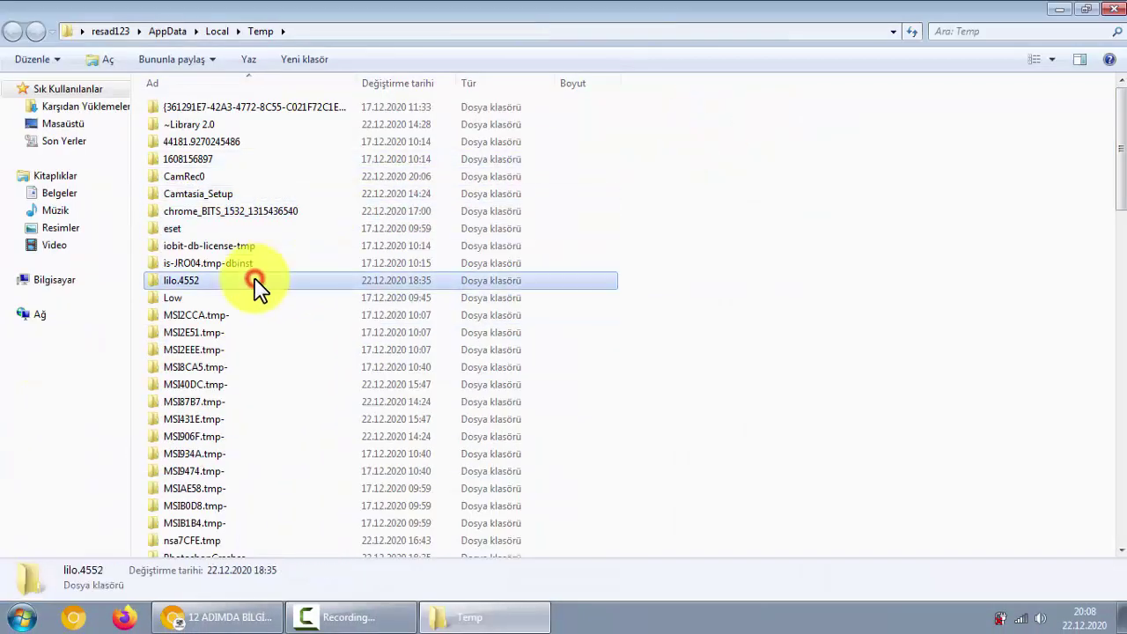
key("ctrl+a")
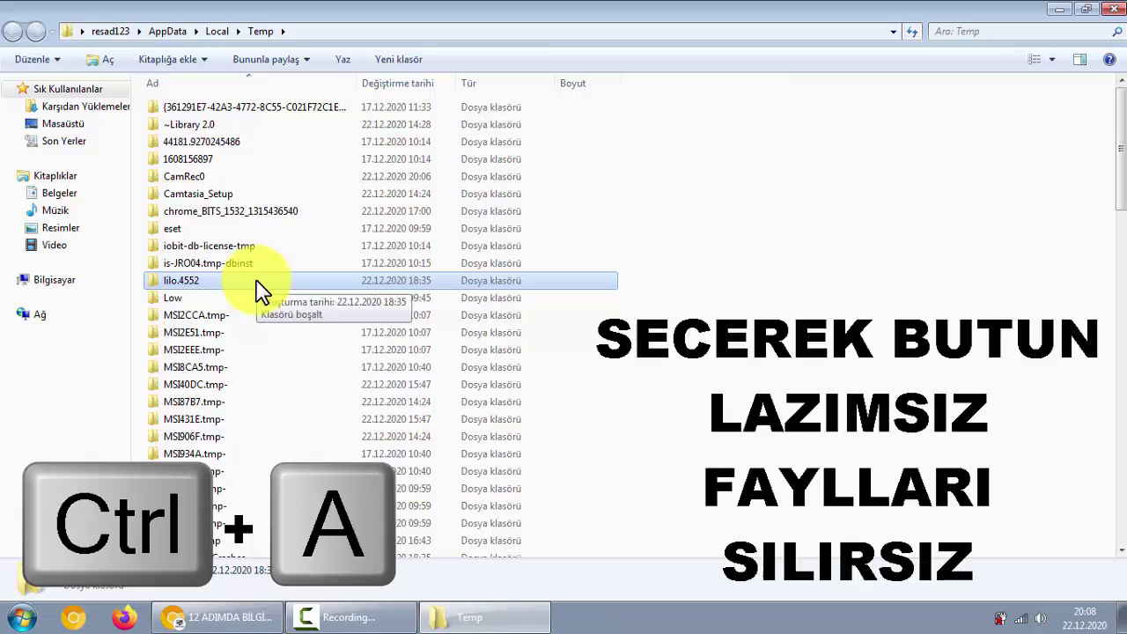
key("ctrl+a")
right_click(260, 289)
left_click(307, 474)
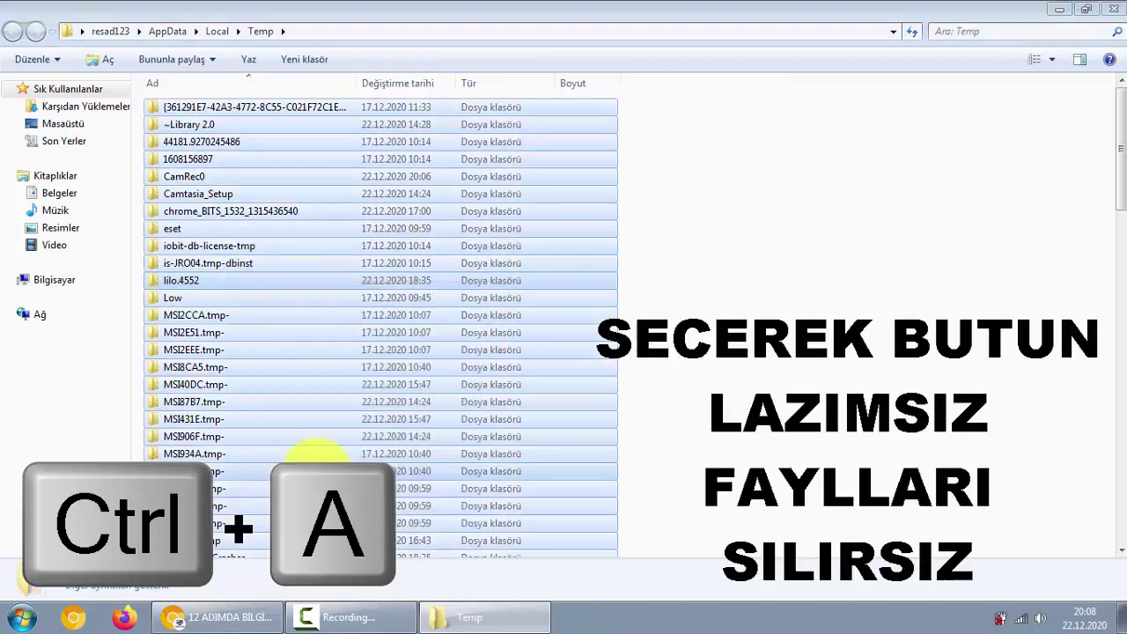
left_click(616, 322)
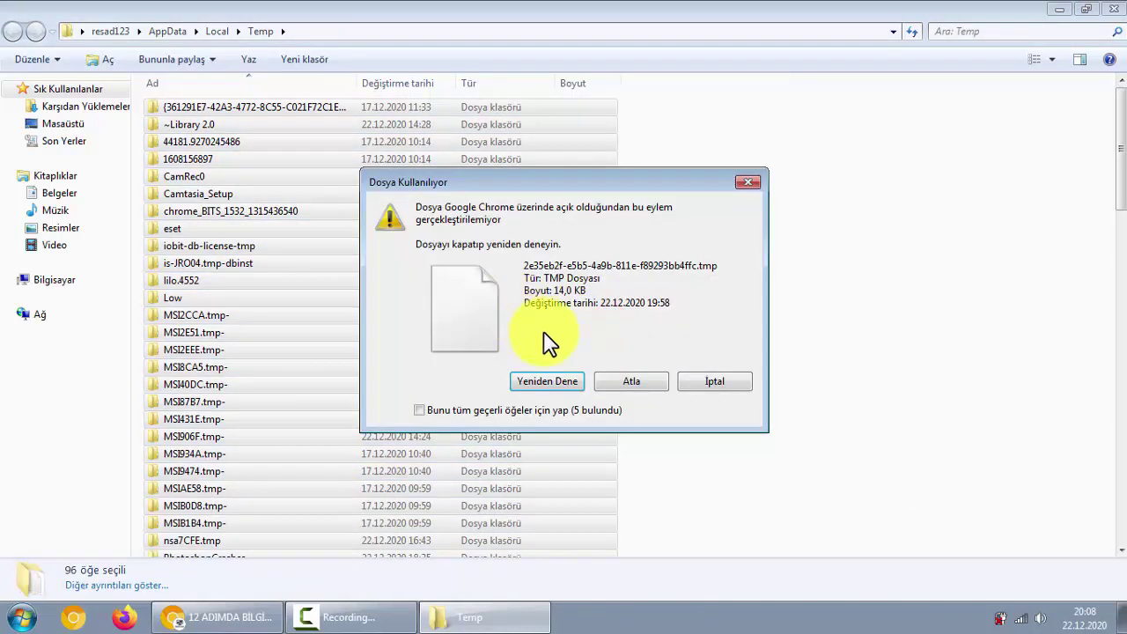
Skip all files in use and the CamRec0 folder during the deletion, and close the Temp window.
left_click(499, 409)
left_click(627, 384)
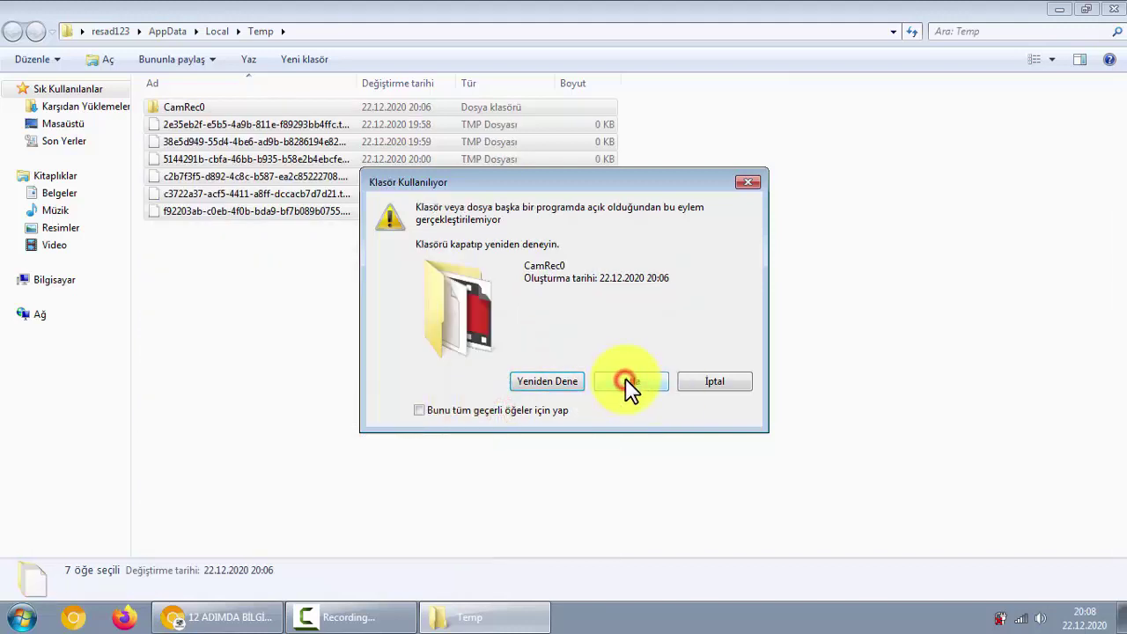
left_click(632, 384)
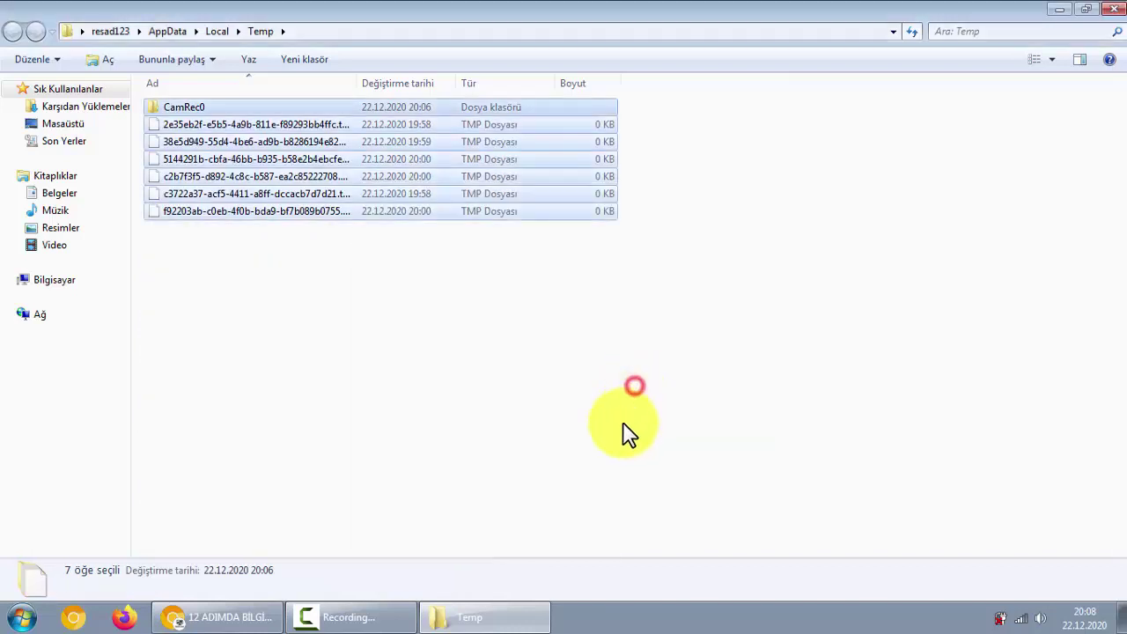
left_click(1119, 9)
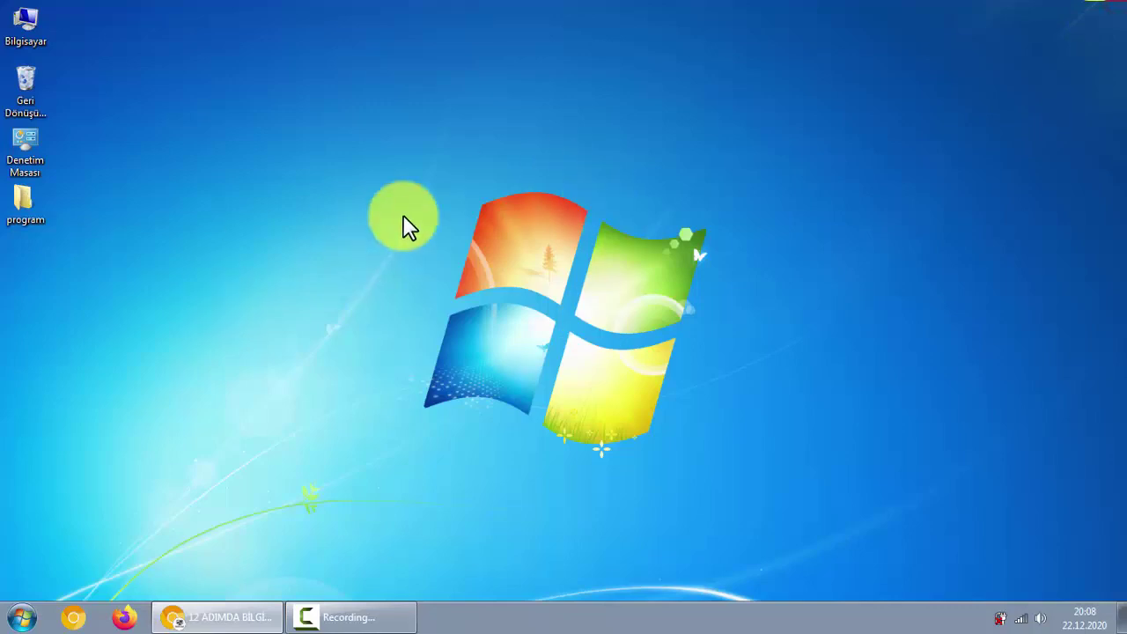
Empty the Recycle Bin and confirm the permanent deletion of its contents.
right_click(26, 92)
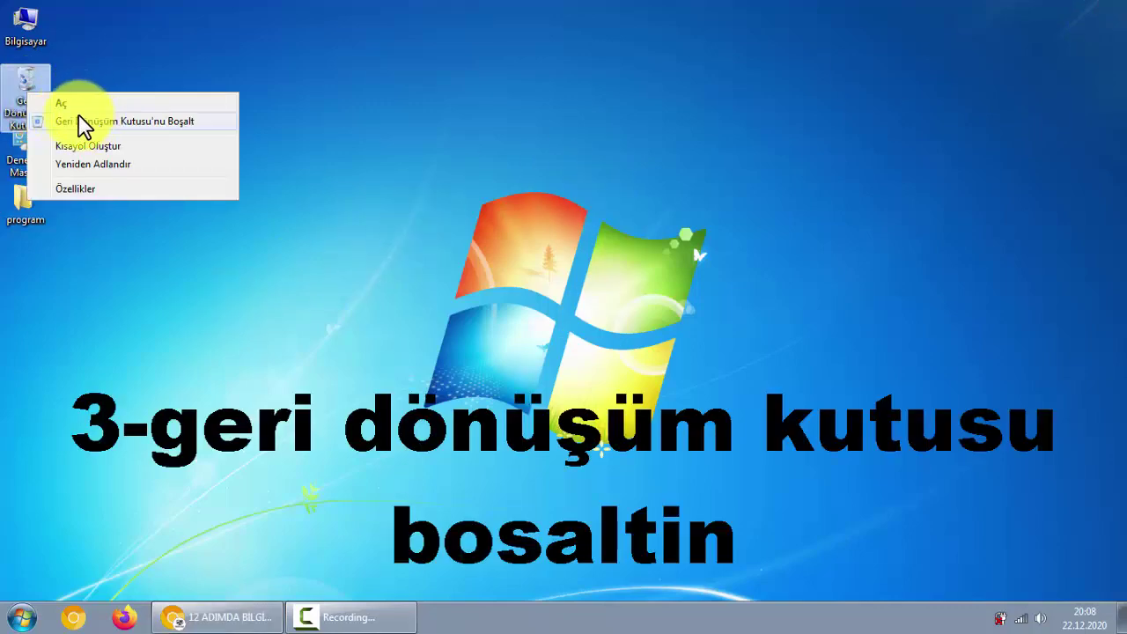
left_click(124, 121)
left_click(631, 322)
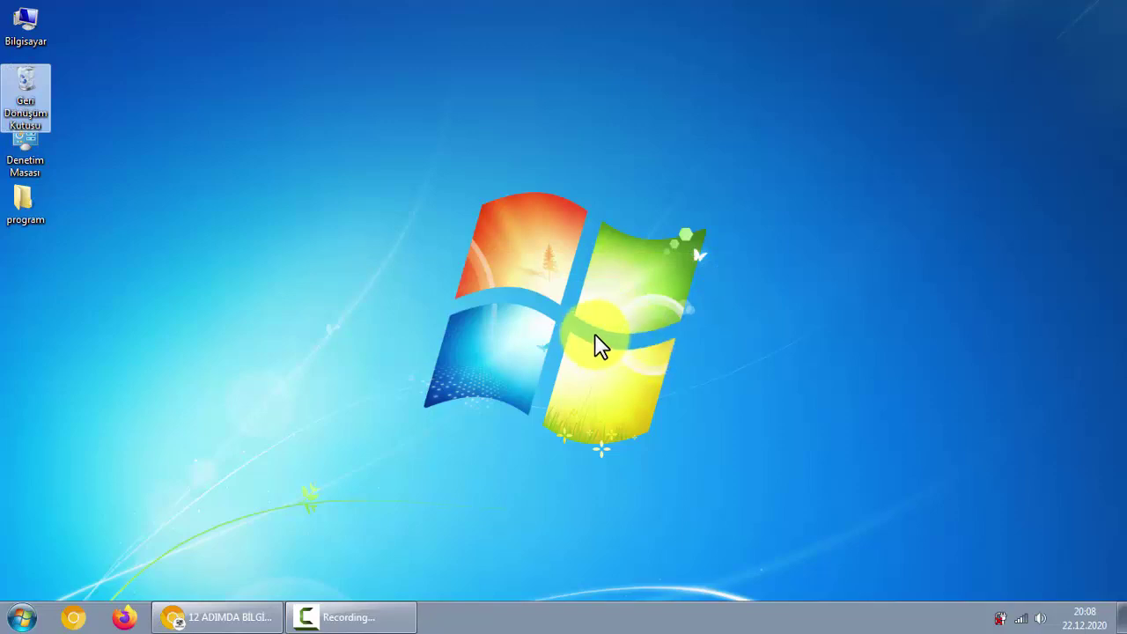
Search Windows for msconfig and open the System Configuration tool.
left_click(21, 617)
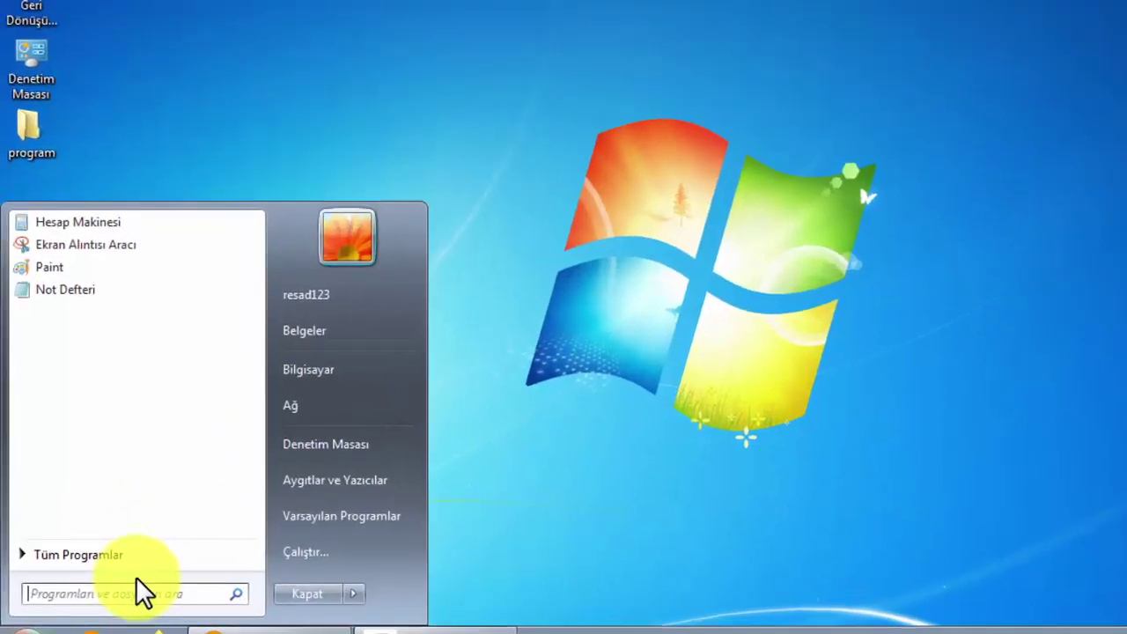
type("msco")
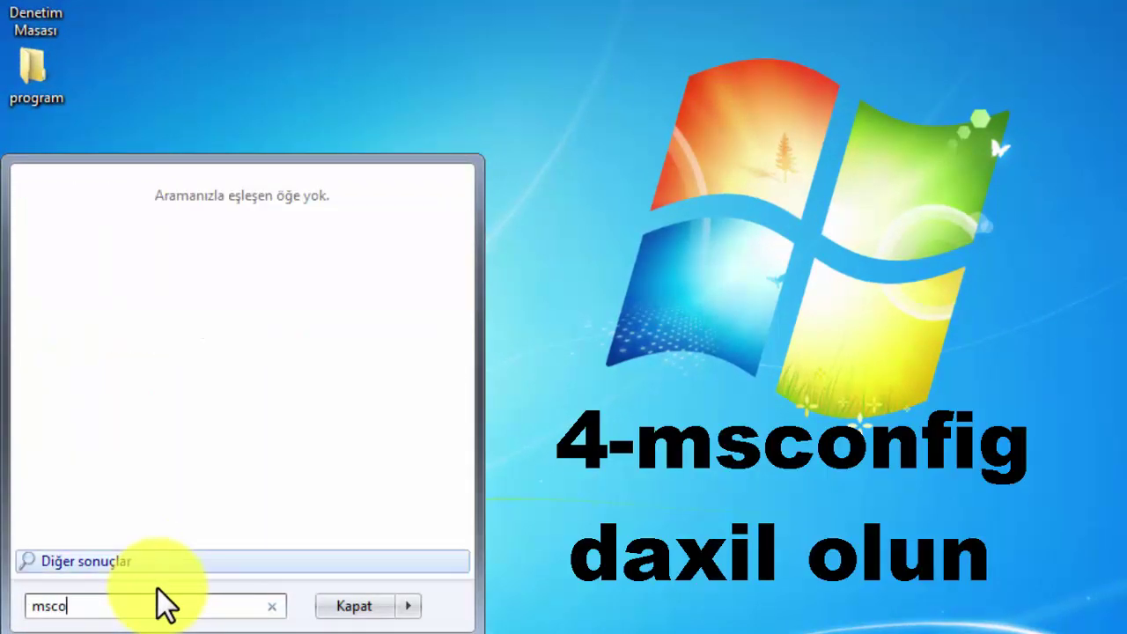
type("nfig")
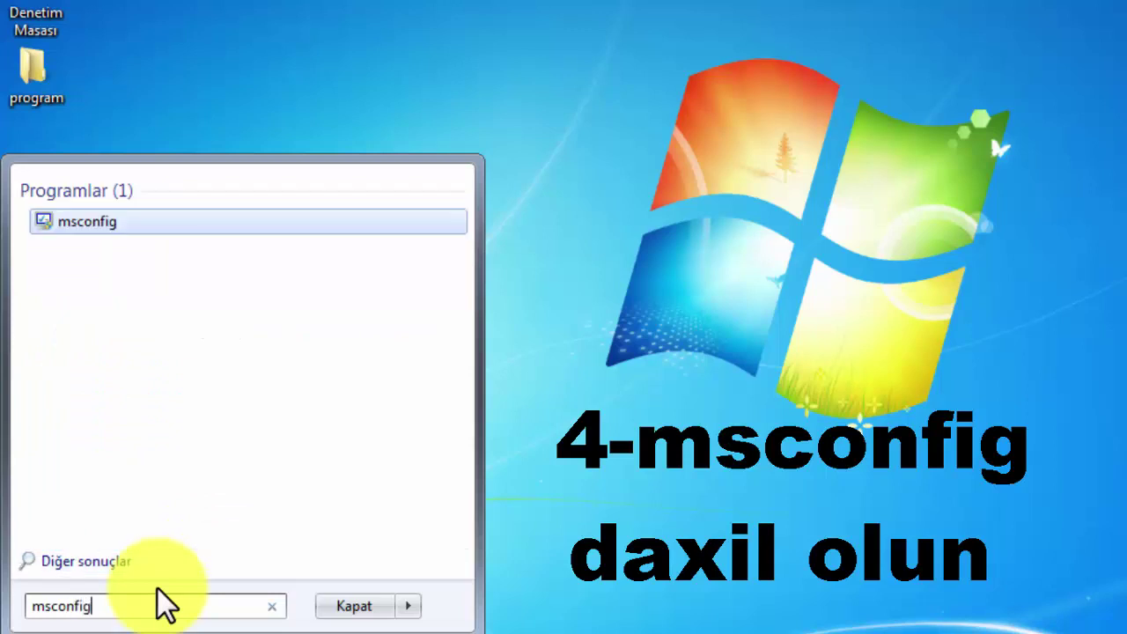
left_click(93, 221)
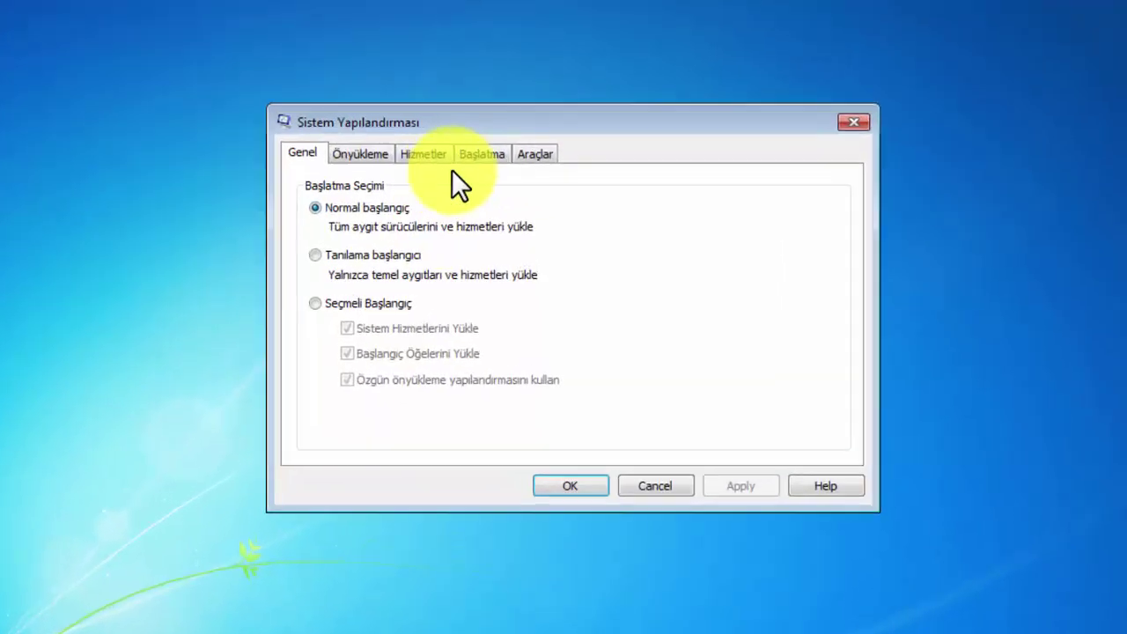
Disable all startup items in System Configuration, including the Realtek Integrated item and Google Update.
left_click(482, 151)
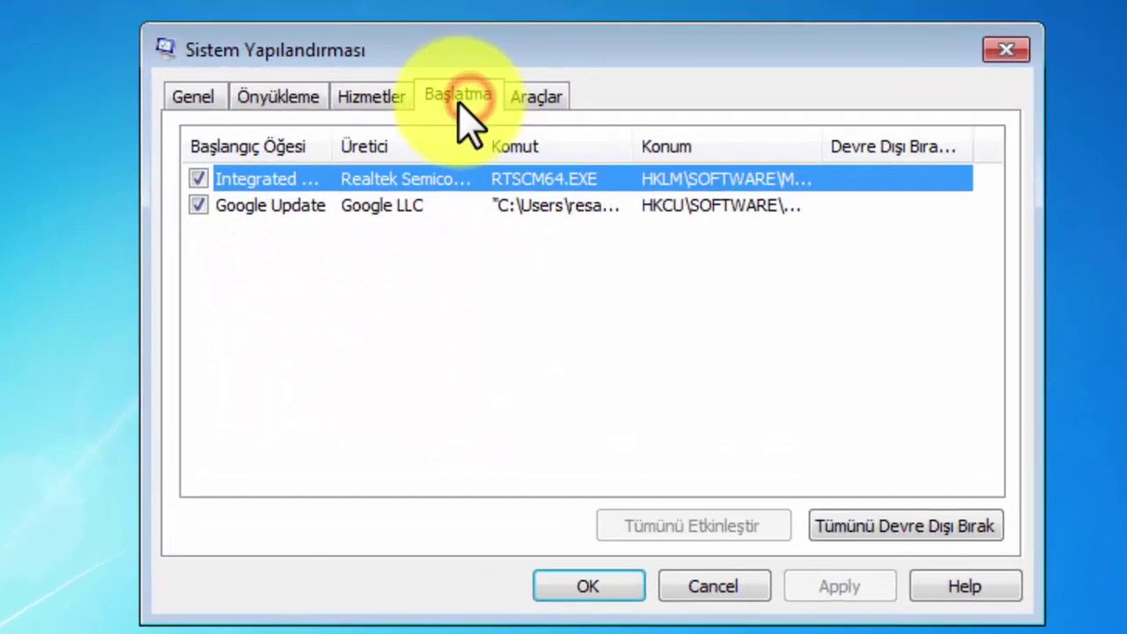
left_click(921, 533)
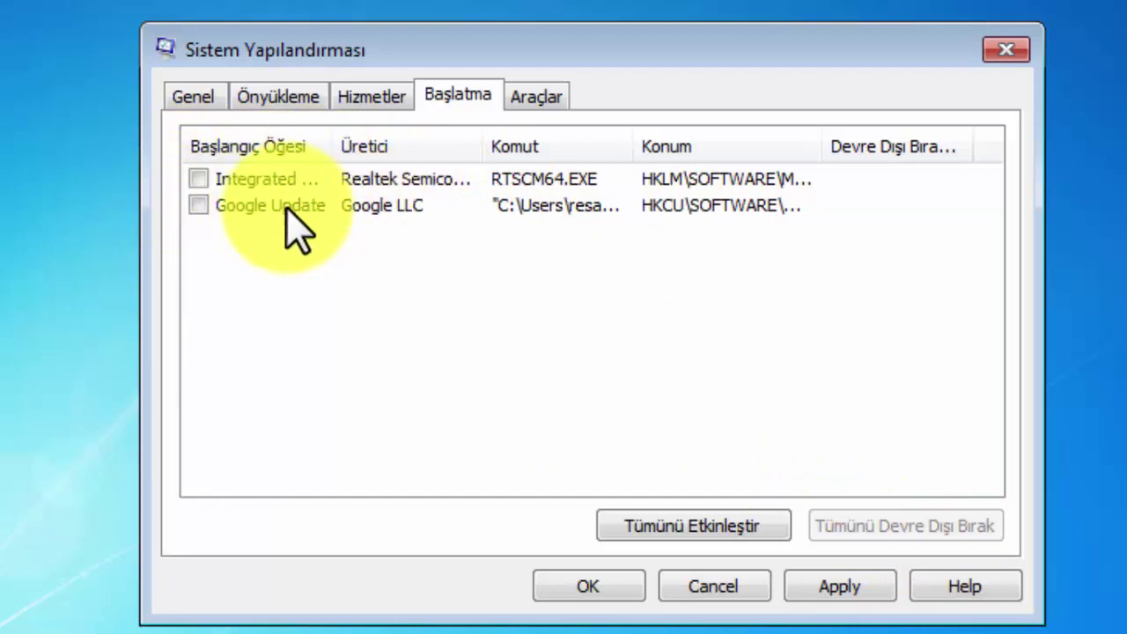
left_click(199, 203)
left_click(199, 178)
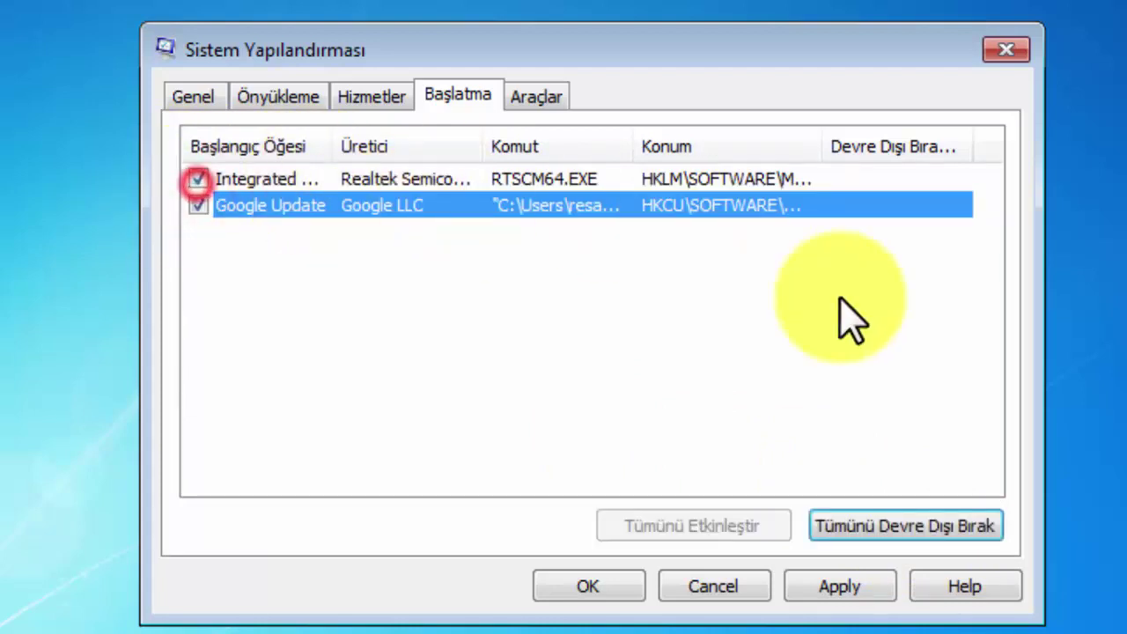
left_click(913, 528)
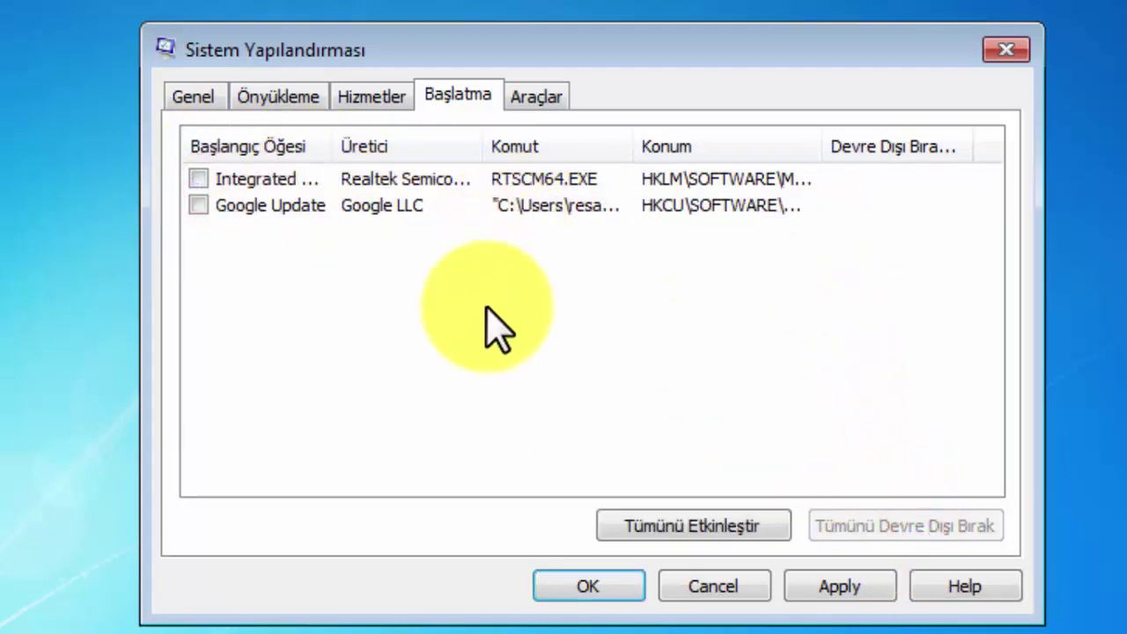
Hide all Microsoft services in System Configuration, disable all the remaining services and apply the changes.
left_click(373, 97)
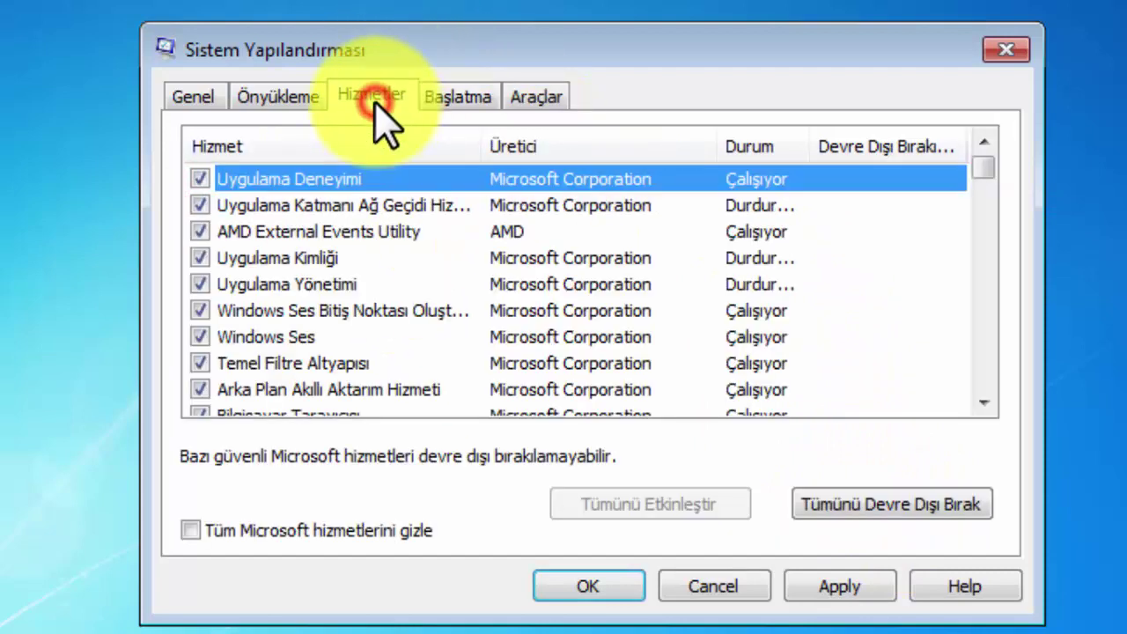
left_click(190, 530)
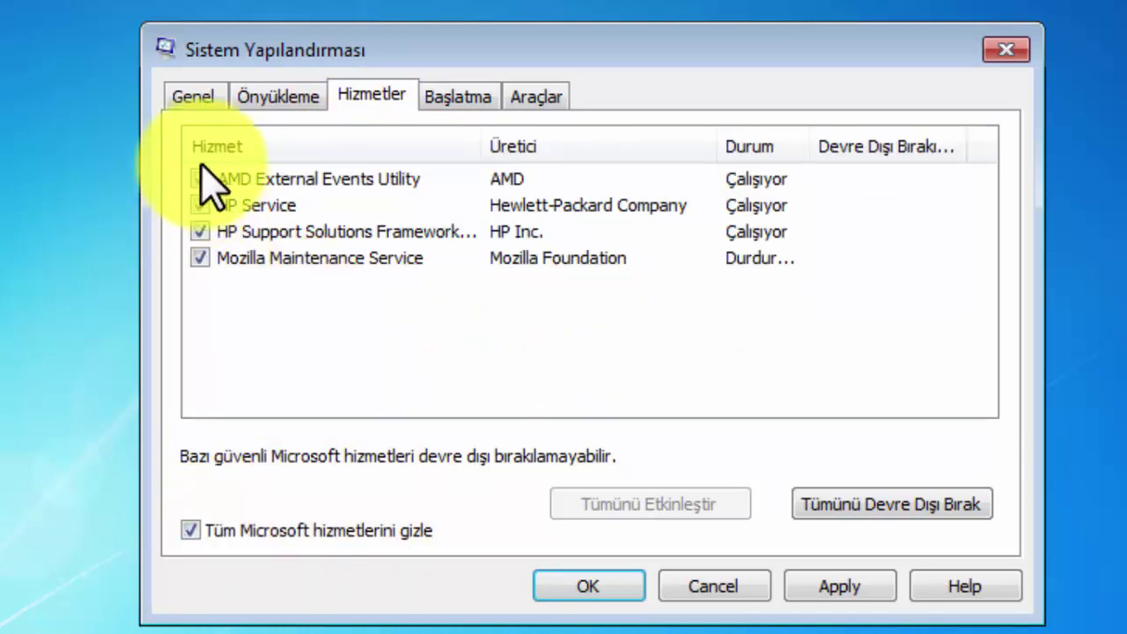
left_click(876, 500)
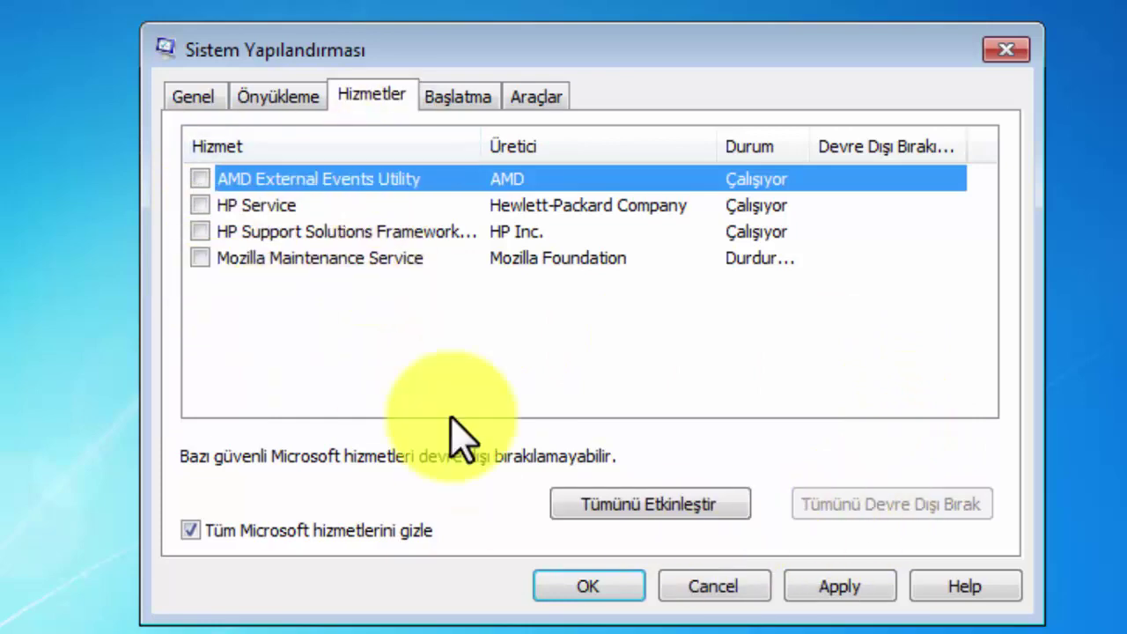
left_click(869, 592)
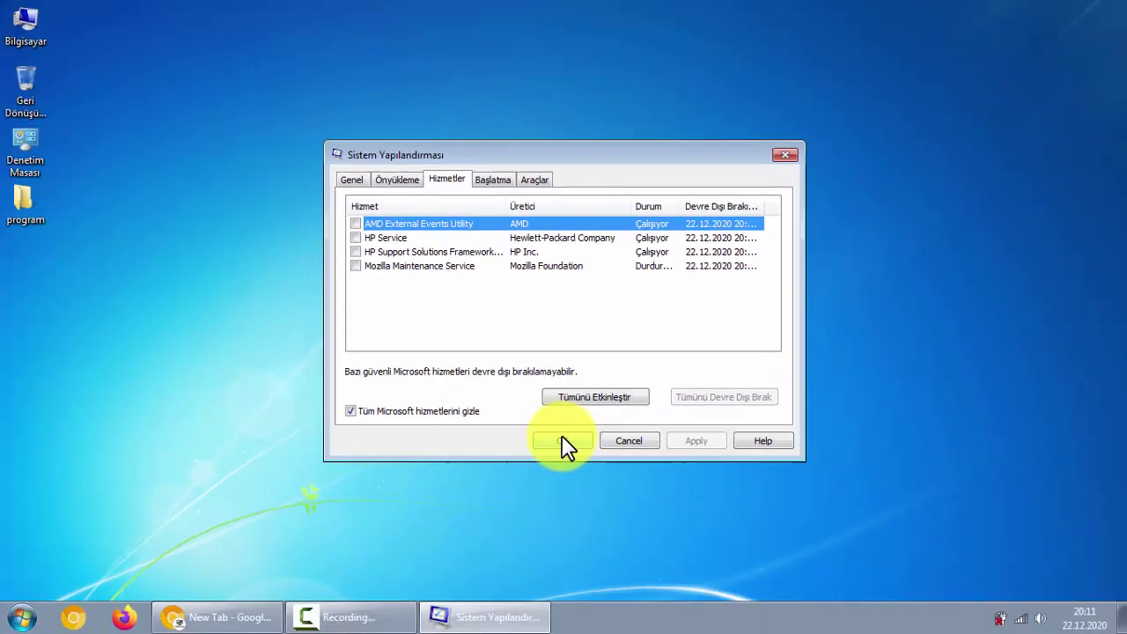
Close System Configuration, set the restart message not to show again and exit without restarting.
left_click(588, 587)
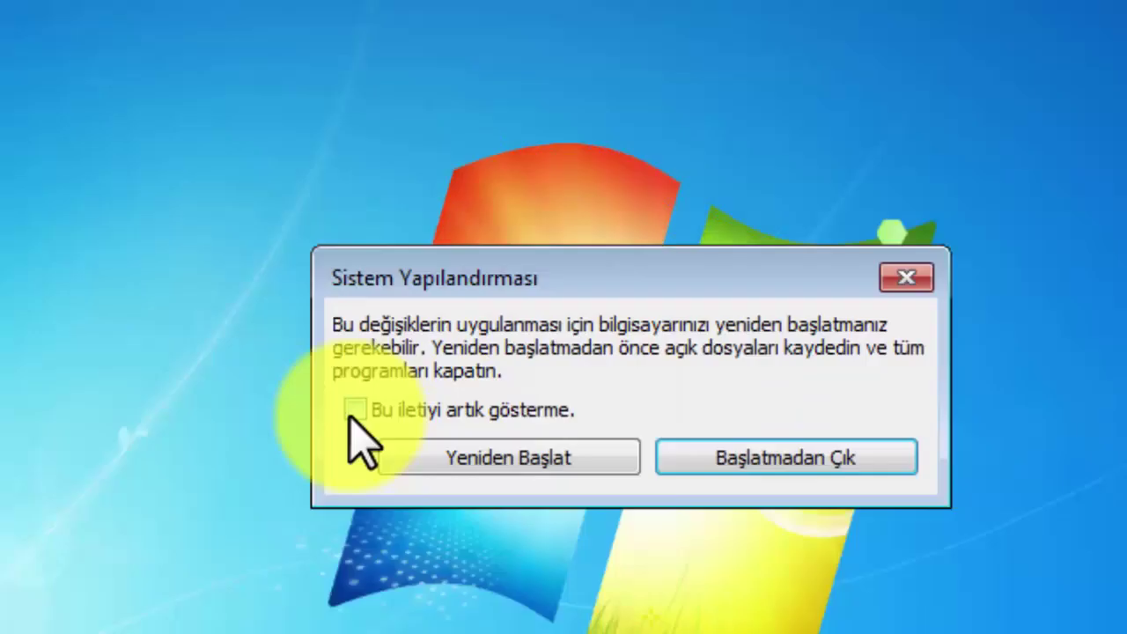
left_click(352, 410)
left_click(792, 480)
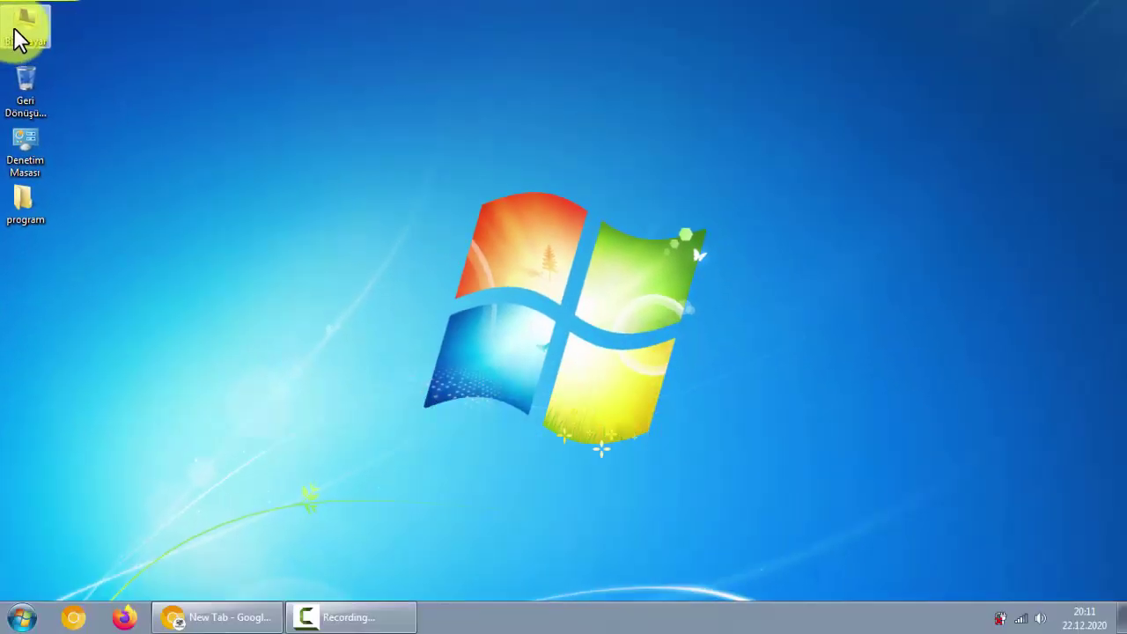
Open the properties of Yerel Disk (C:) from Bilgisayar and start Disk Cleanup for the drive.
double_click(15, 25)
left_click(182, 133)
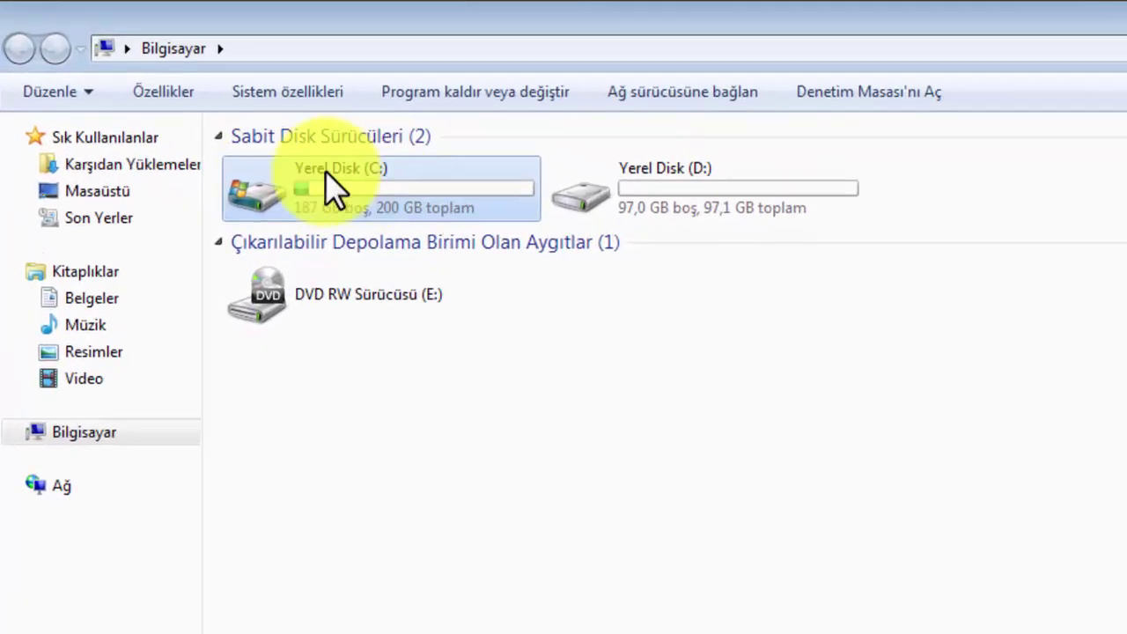
right_click(363, 192)
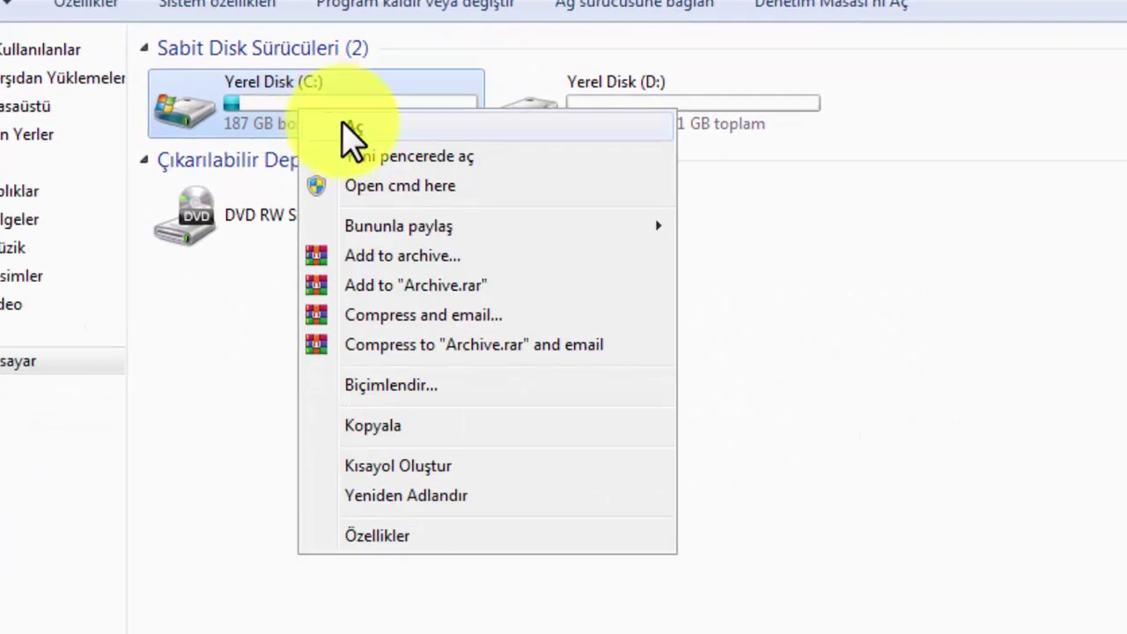
left_click(401, 534)
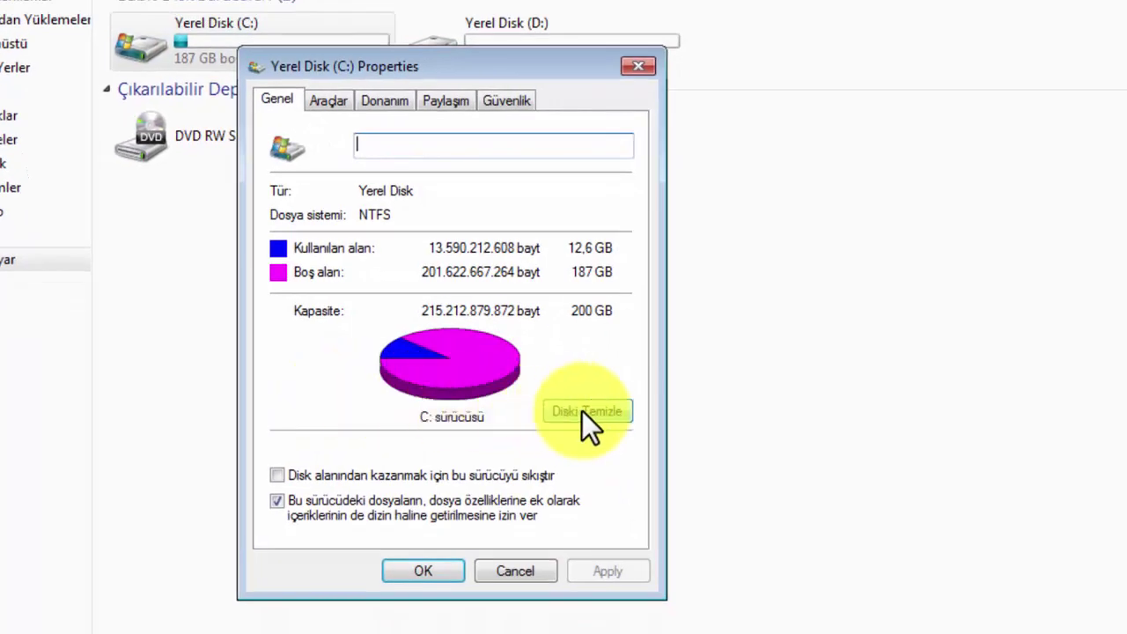
left_click(586, 411)
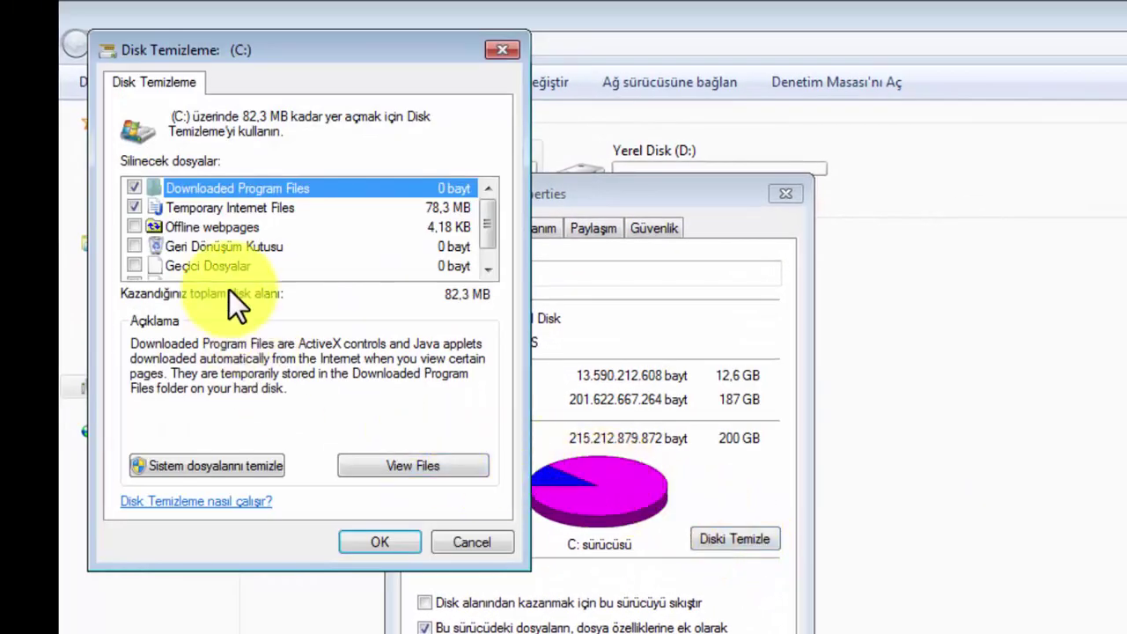
Include Geçici Dosyalar, Geri Dönüşüm Kutusu and Offline webpages in the cleanup and start the cleanup of system files.
scroll(158, 242, "down", 1)
left_click(134, 246)
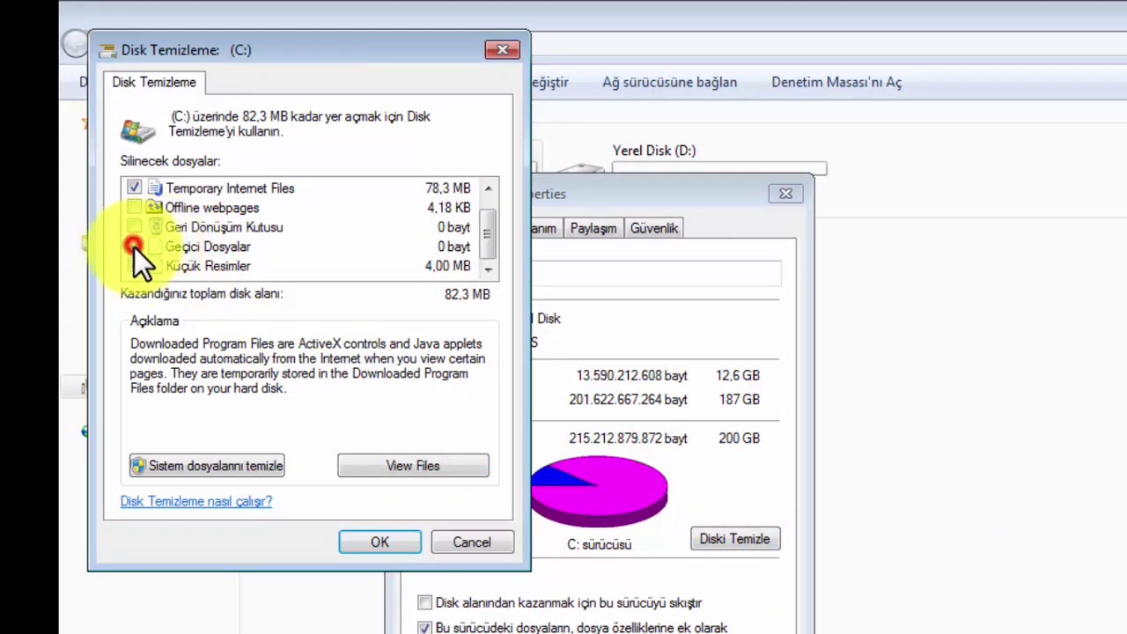
left_click(134, 227)
left_click(134, 207)
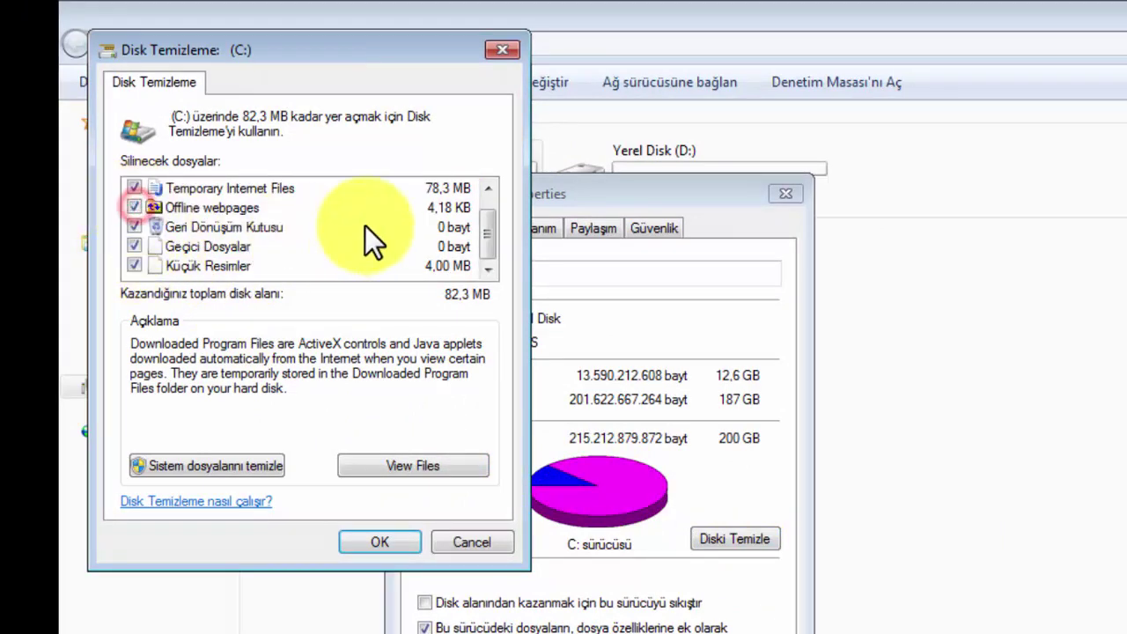
scroll(366, 225, "up", 1)
scroll(366, 224, "down", 1)
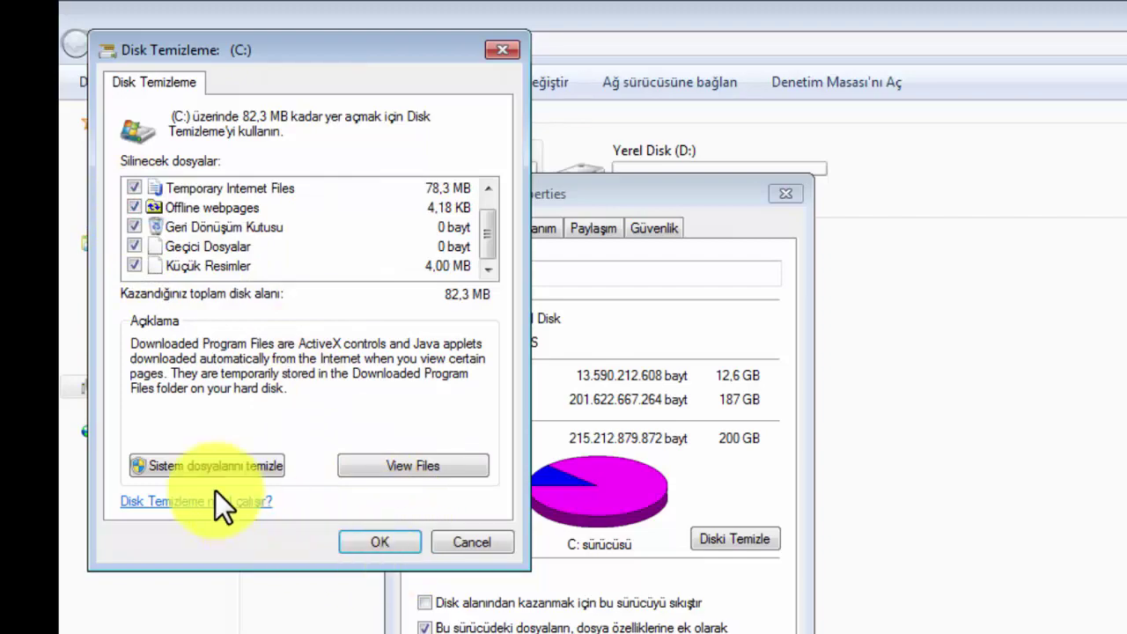
left_click(201, 460)
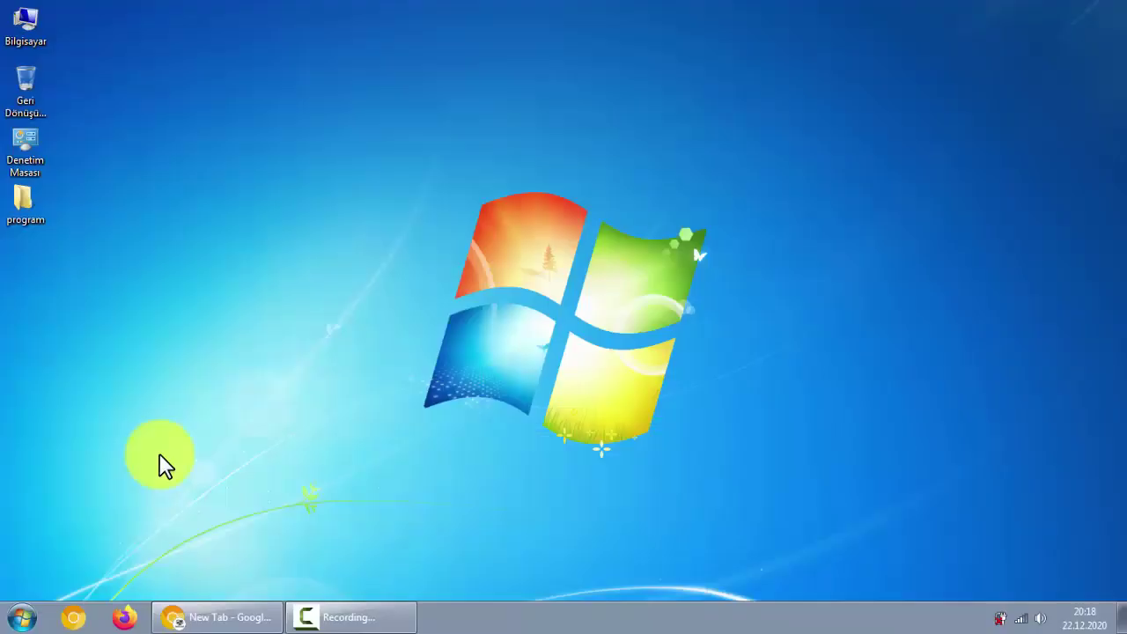
Open the Windows Prefetch folder with the Run command prefetch and grant permanent access to it.
key("super+r")
key("BackSpace")
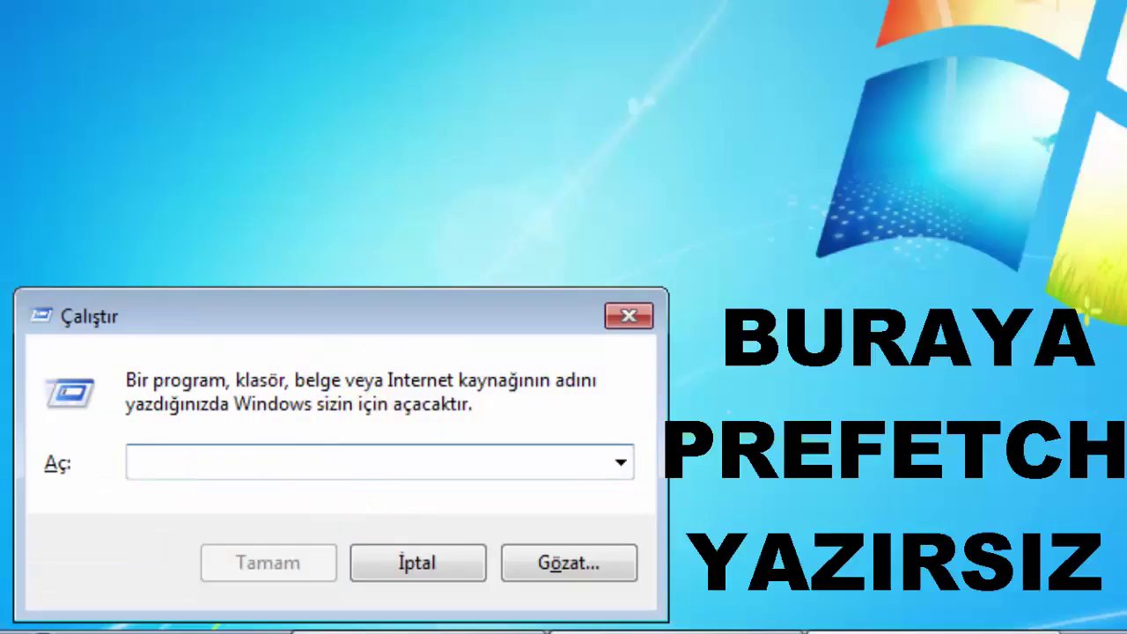
type("prefetc")
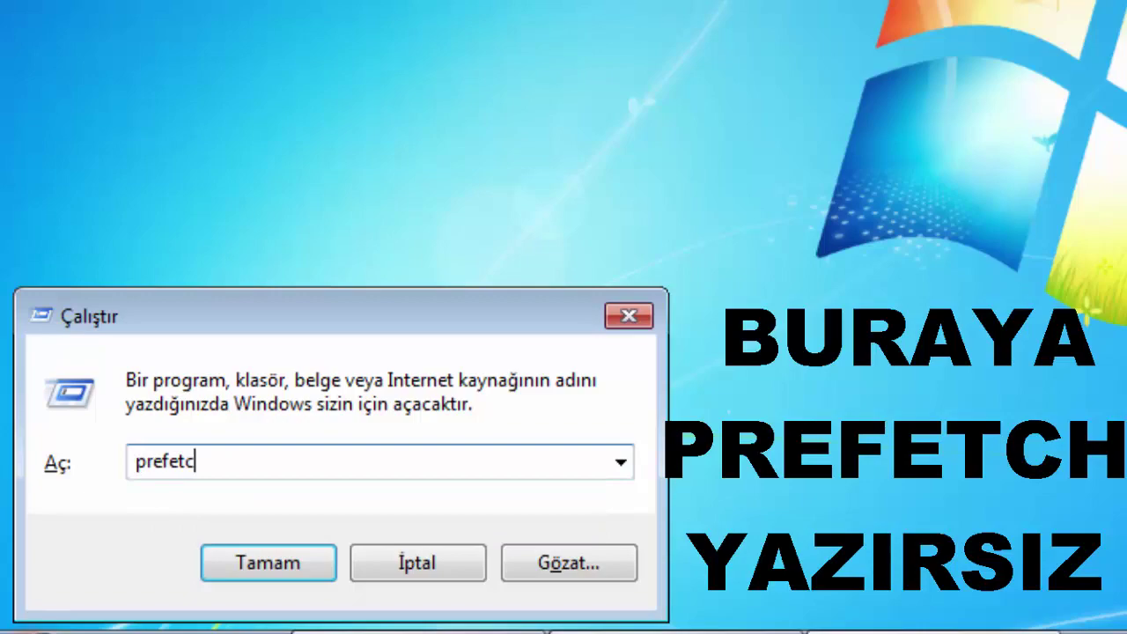
type("h")
key("Return")
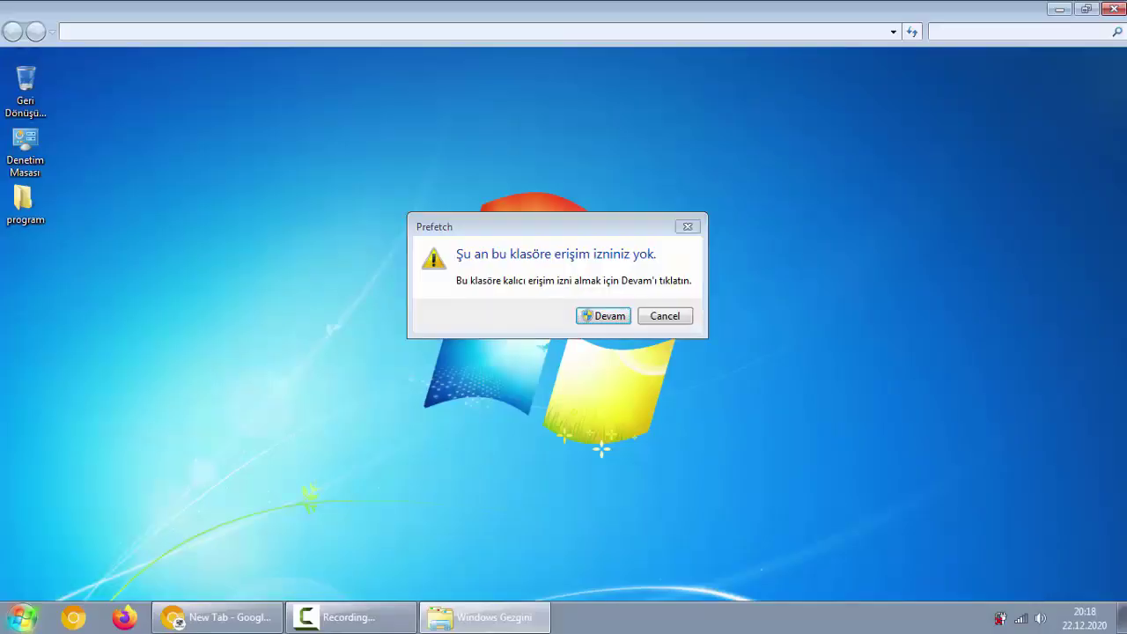
left_click(583, 317)
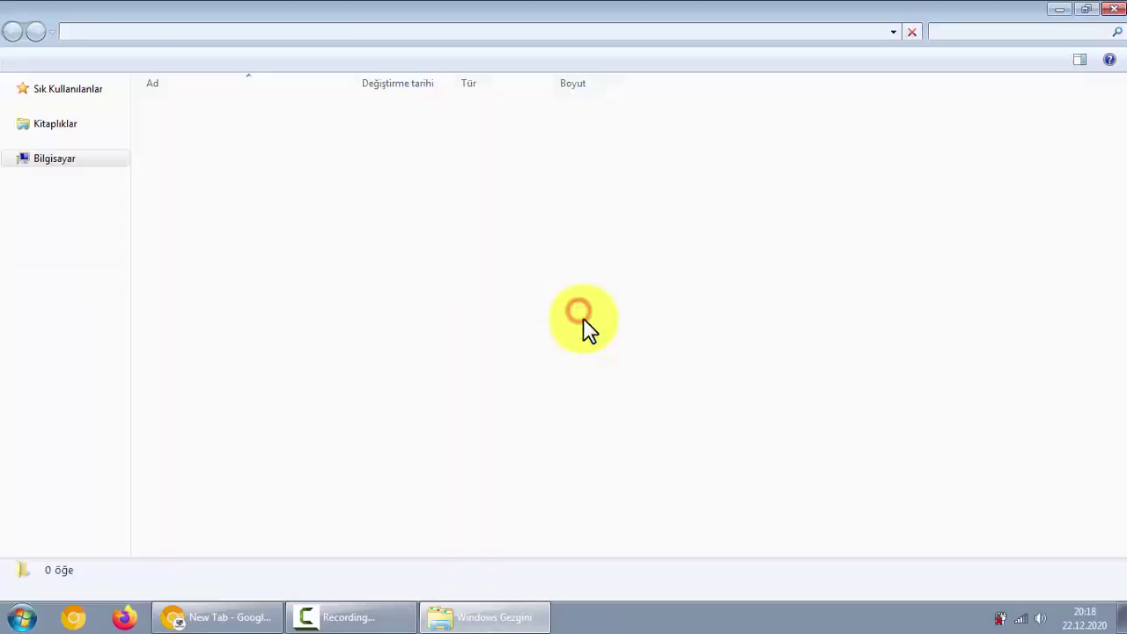
Select every item in the Prefetch folder, delete them all with confirmation and close the folder window.
left_click(375, 280)
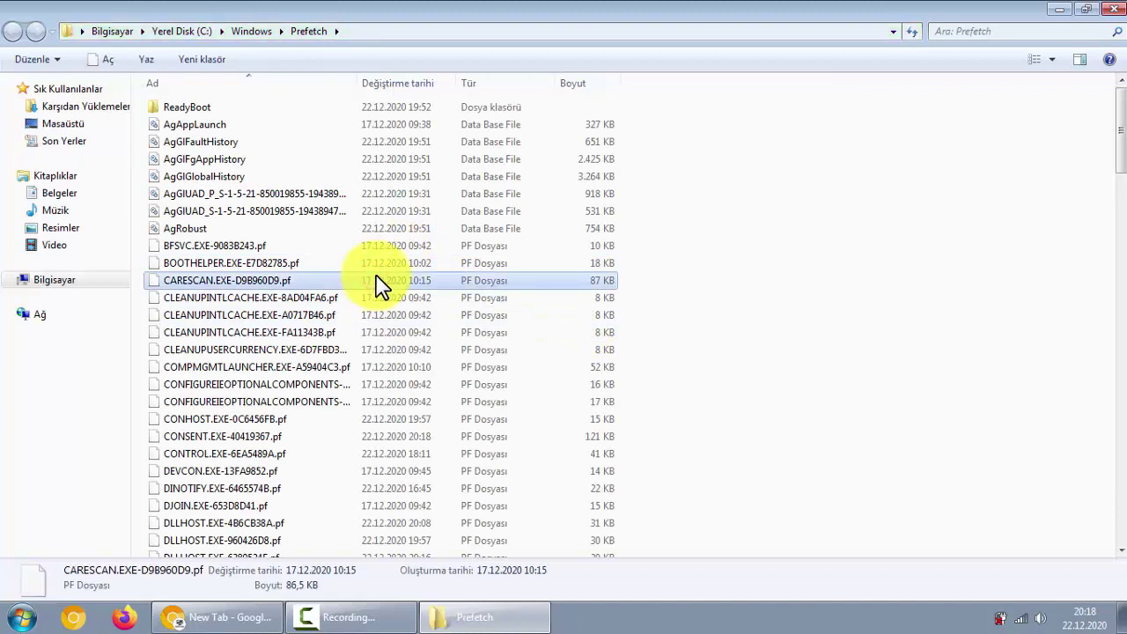
key("ctrl+a")
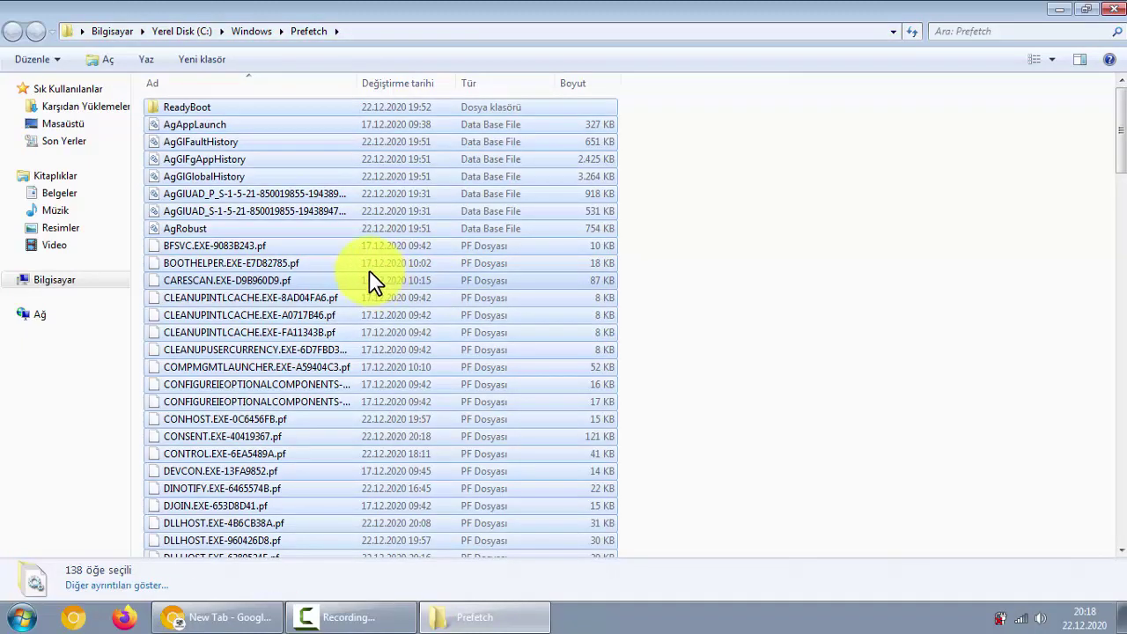
right_click(355, 269)
right_click(212, 289)
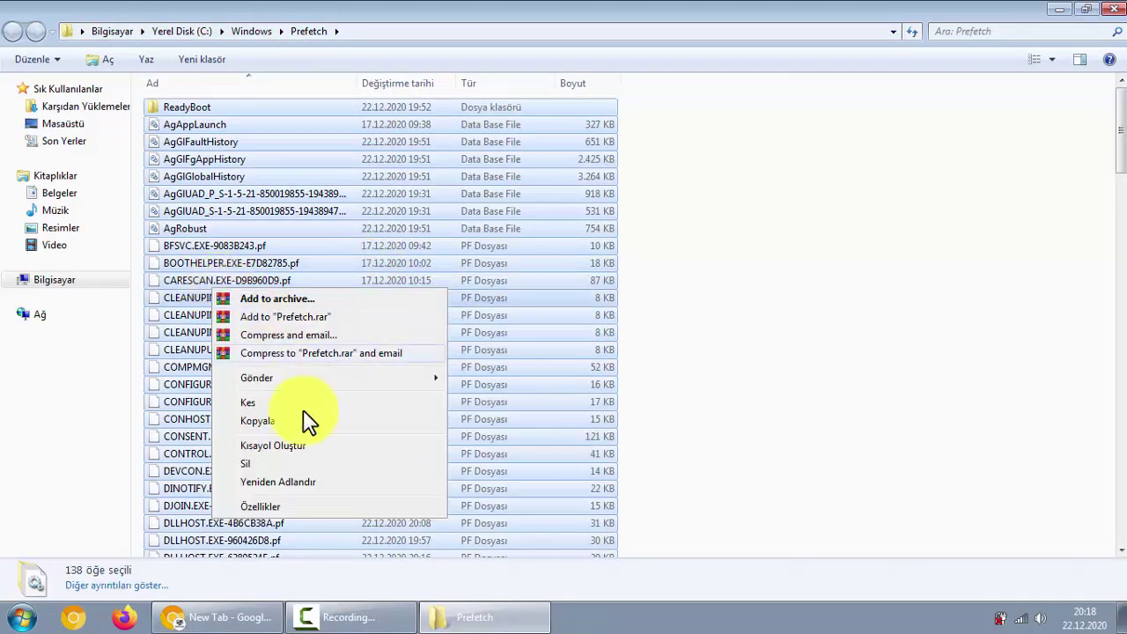
left_click(283, 464)
left_click(621, 324)
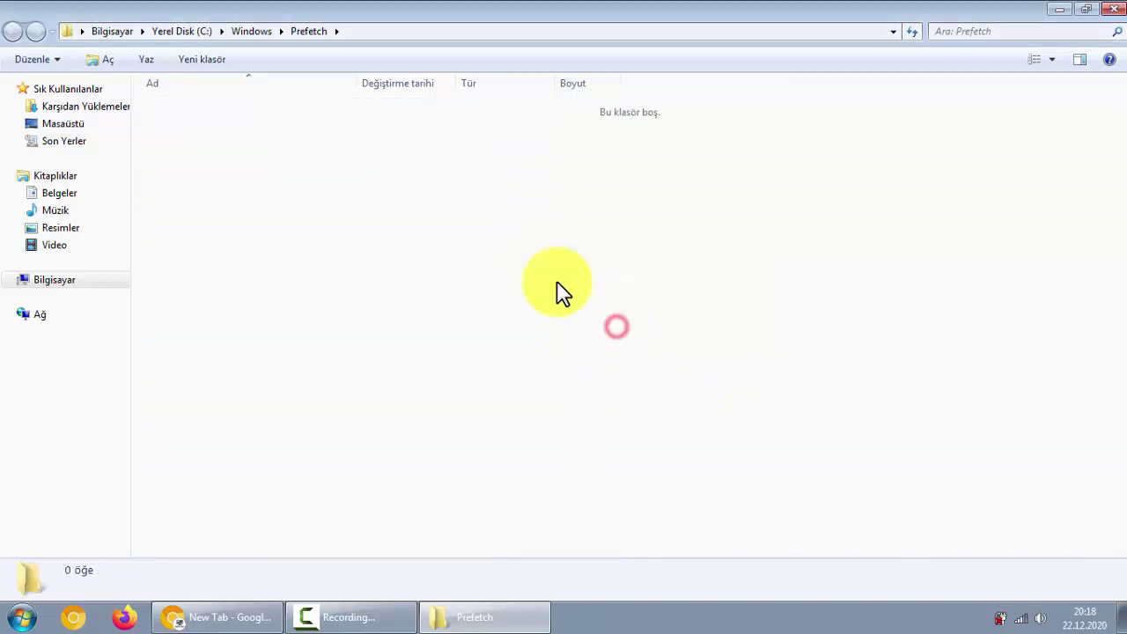
left_click(1113, 8)
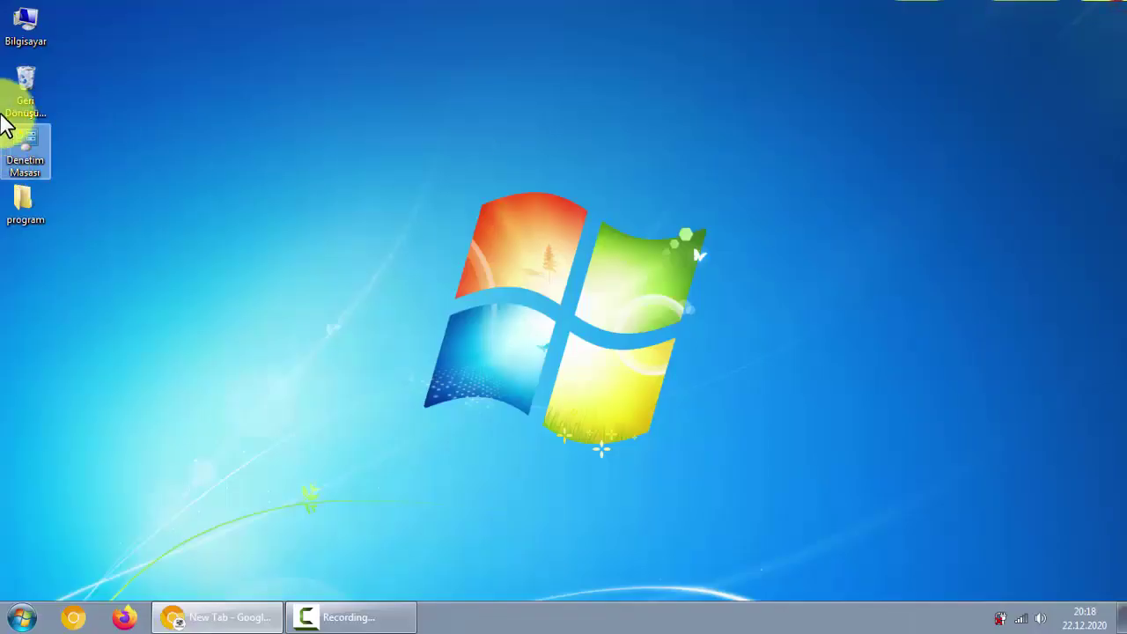
Empty the Recycle Bin of the deleted Prefetch files and confirm the permanent deletion.
right_click(25, 93)
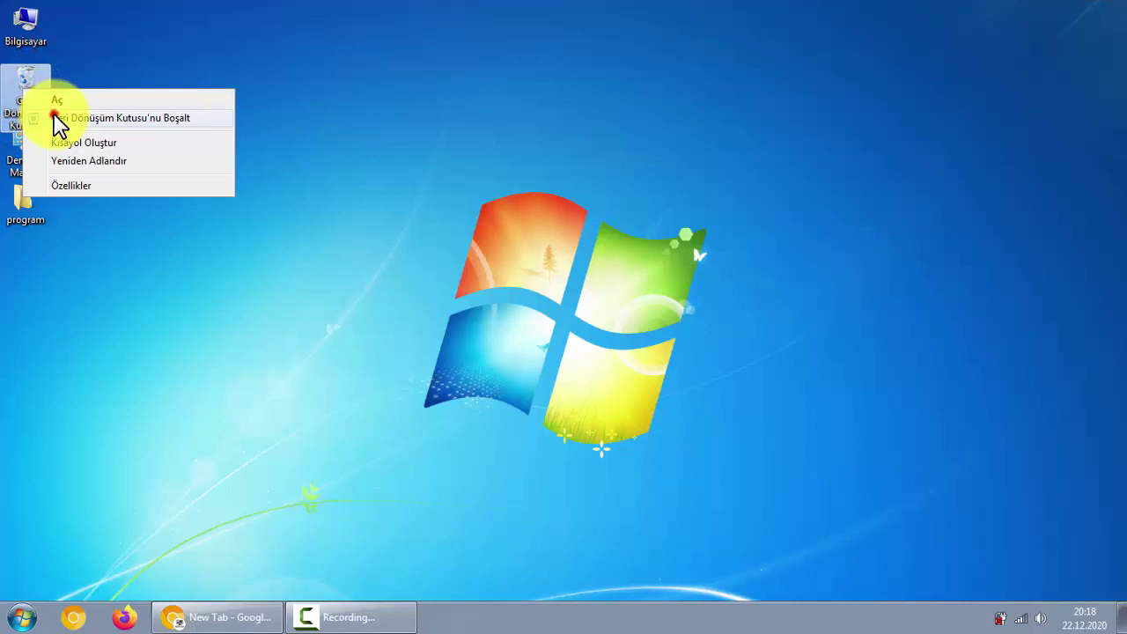
left_click(56, 117)
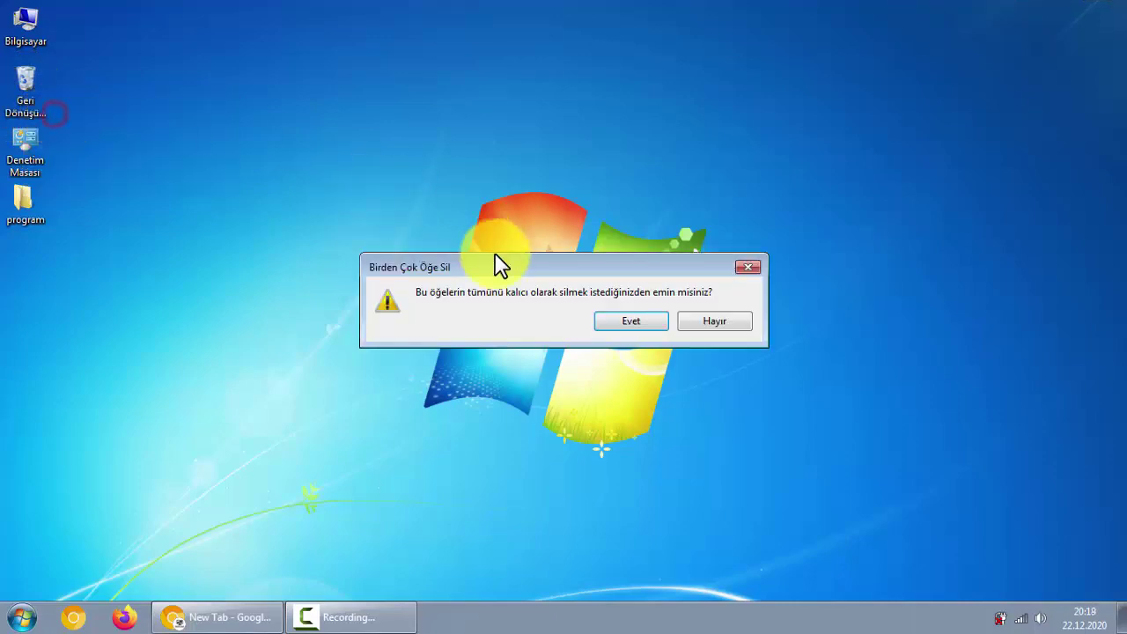
left_click(631, 322)
Search the Start menu for progra, open Program değiştir veya kaldır and look through the installed programs.
left_click(22, 617)
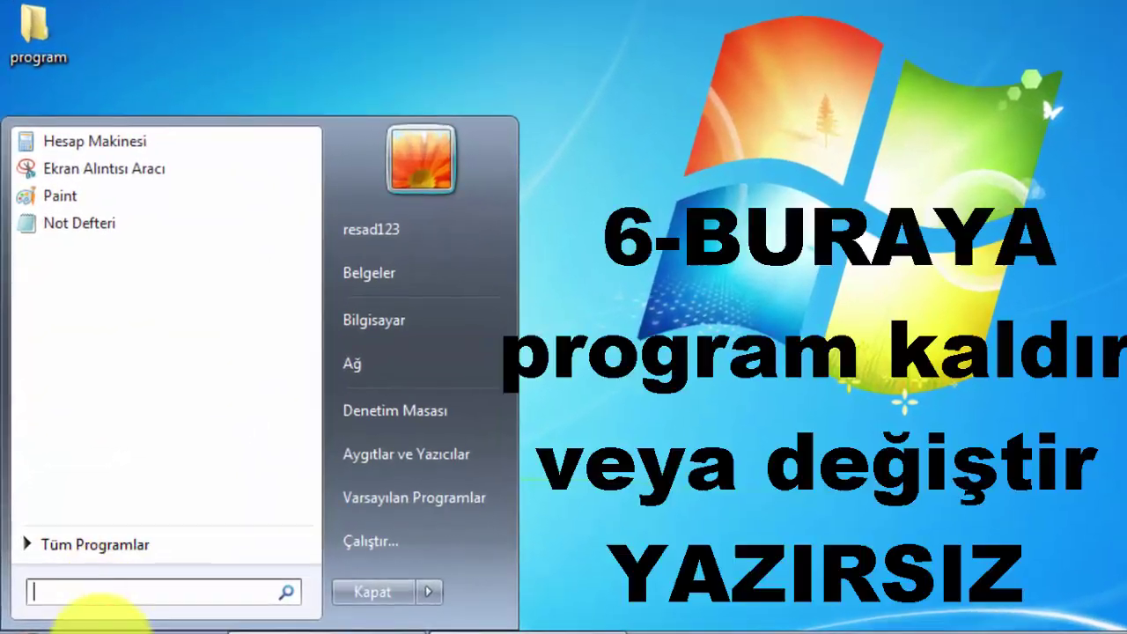
type("pro")
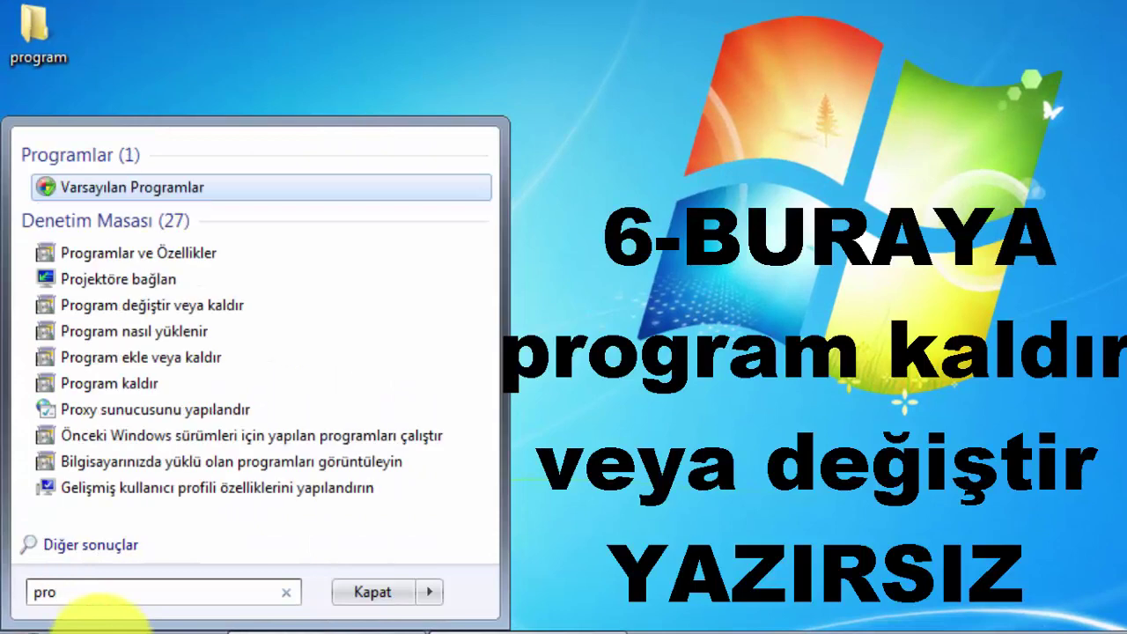
type("gra")
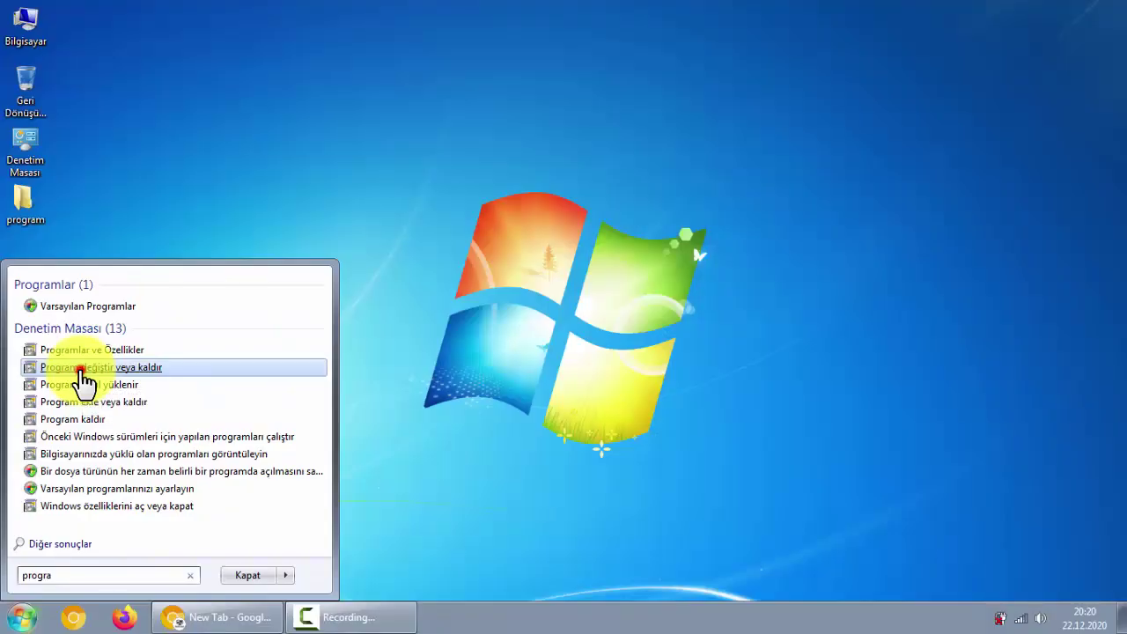
left_click(122, 284)
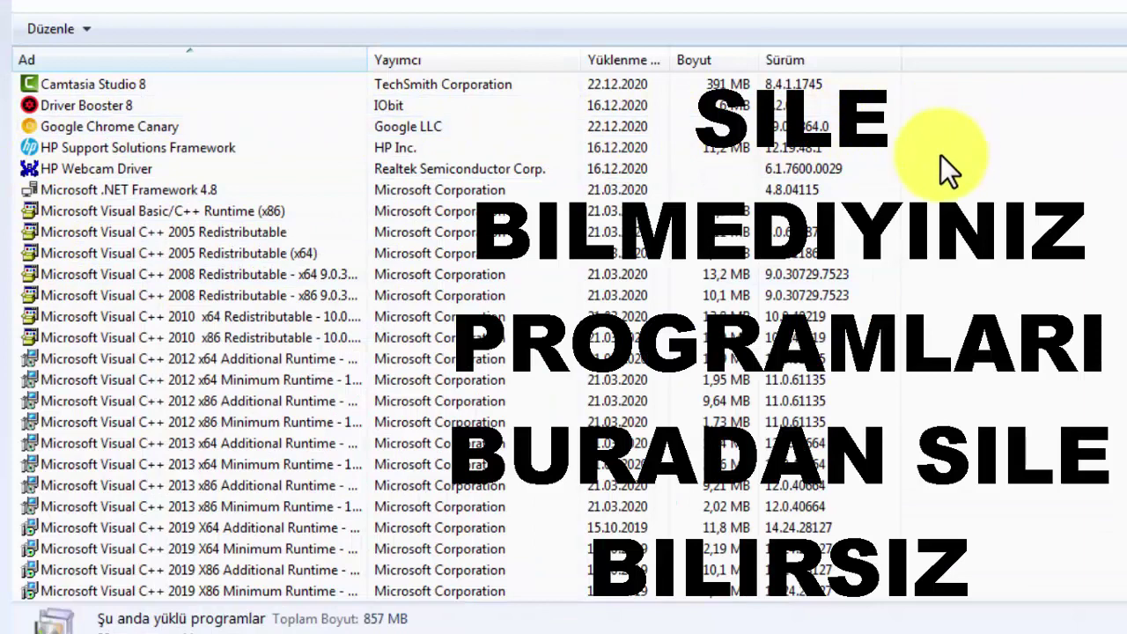
scroll(941, 156, "down", 1)
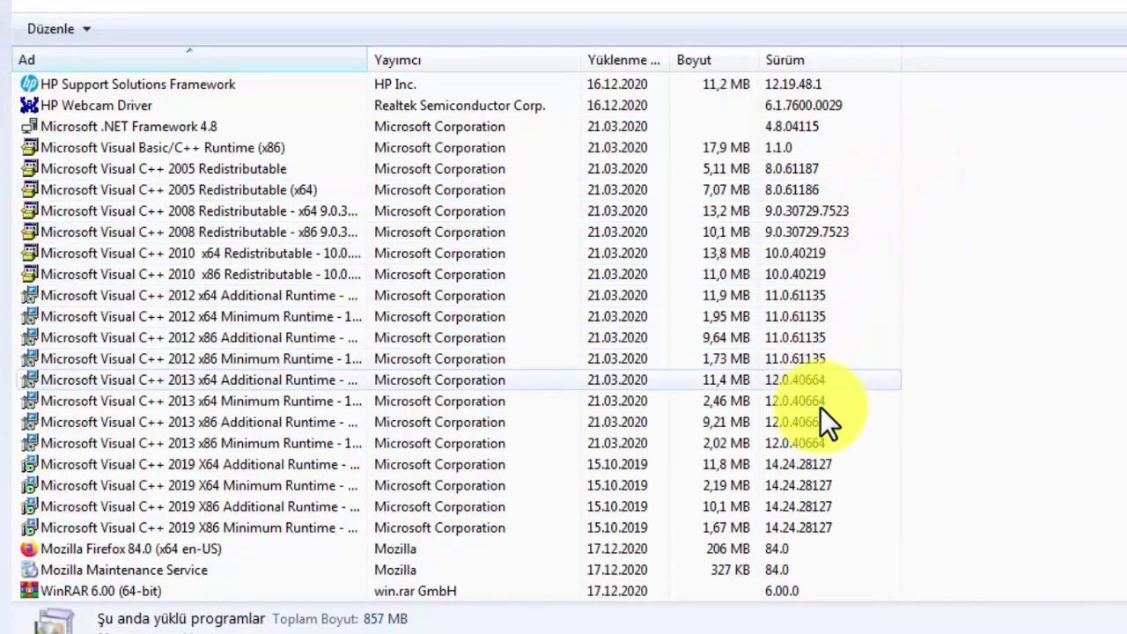
scroll(167, 260, "up", 1)
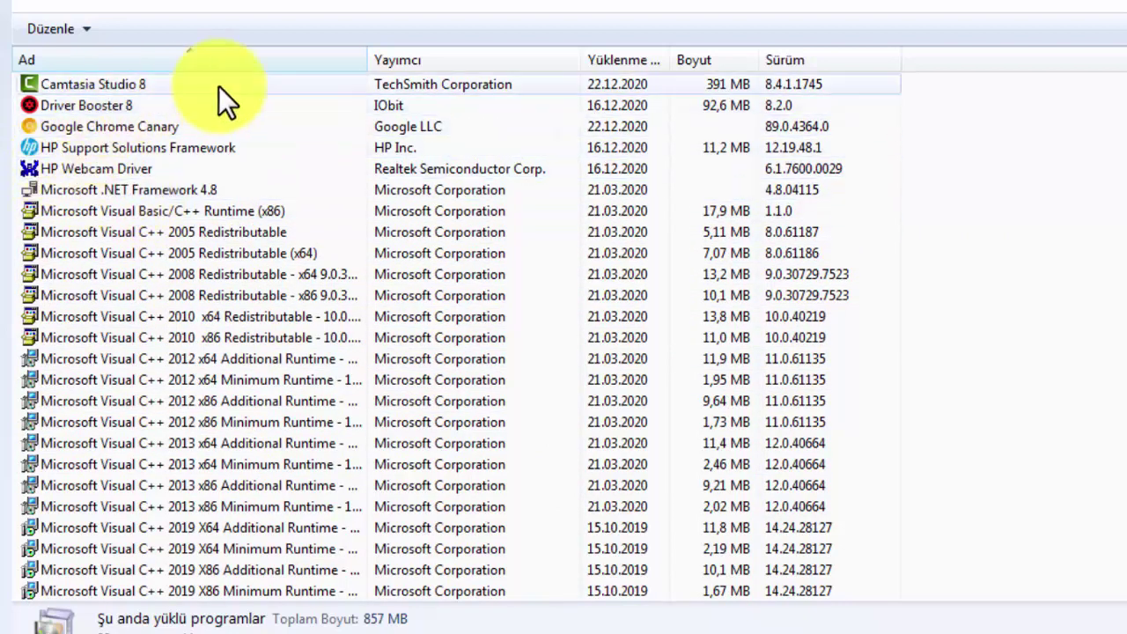
Start the uninstaller for Mozilla Maintenance Service and cancel it.
scroll(400, 236, "down", 1)
left_click(111, 570)
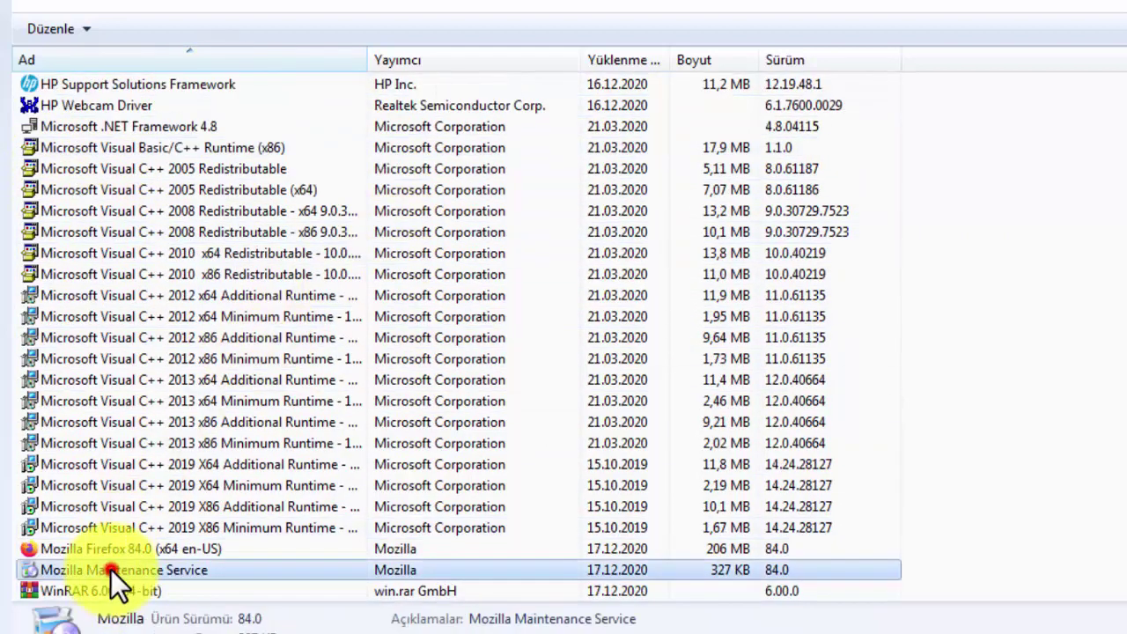
right_click(118, 569)
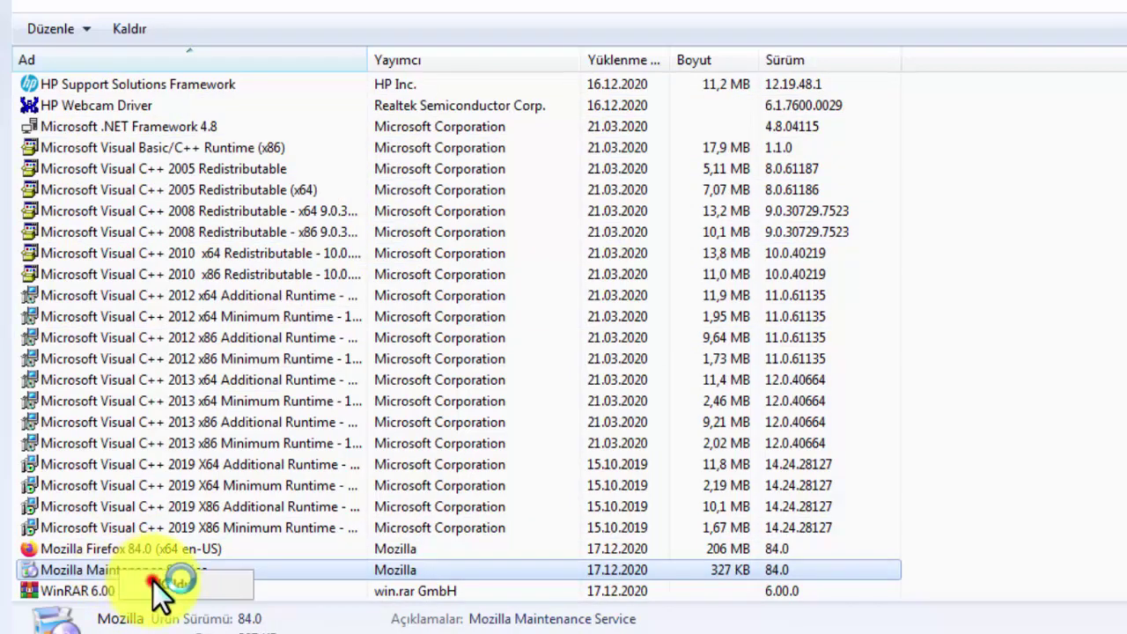
left_click(158, 587)
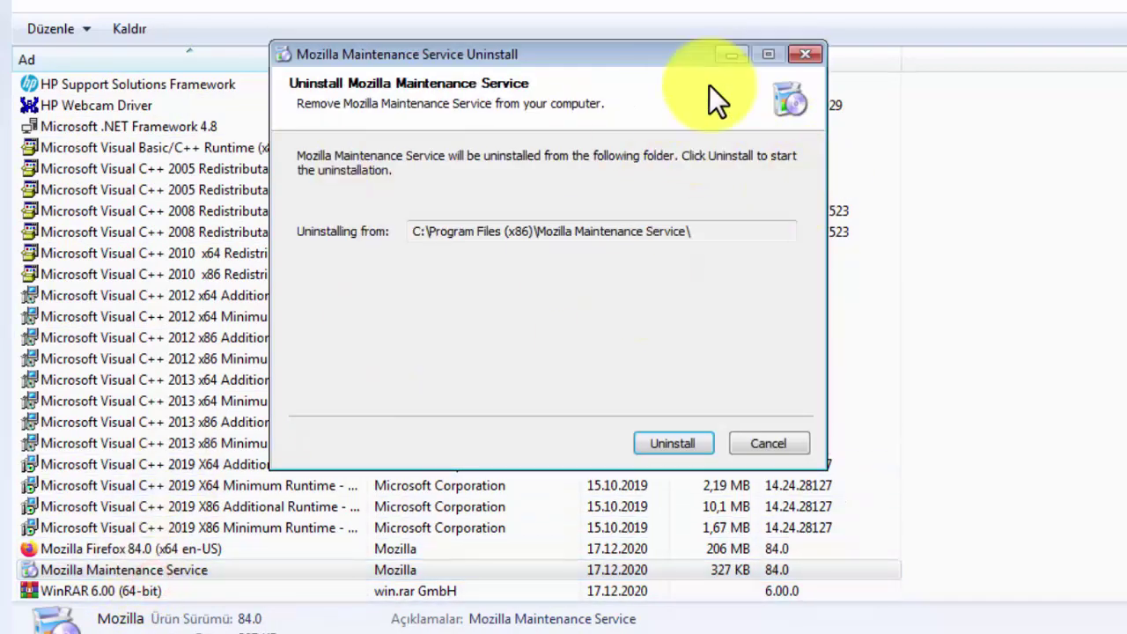
left_click(779, 440)
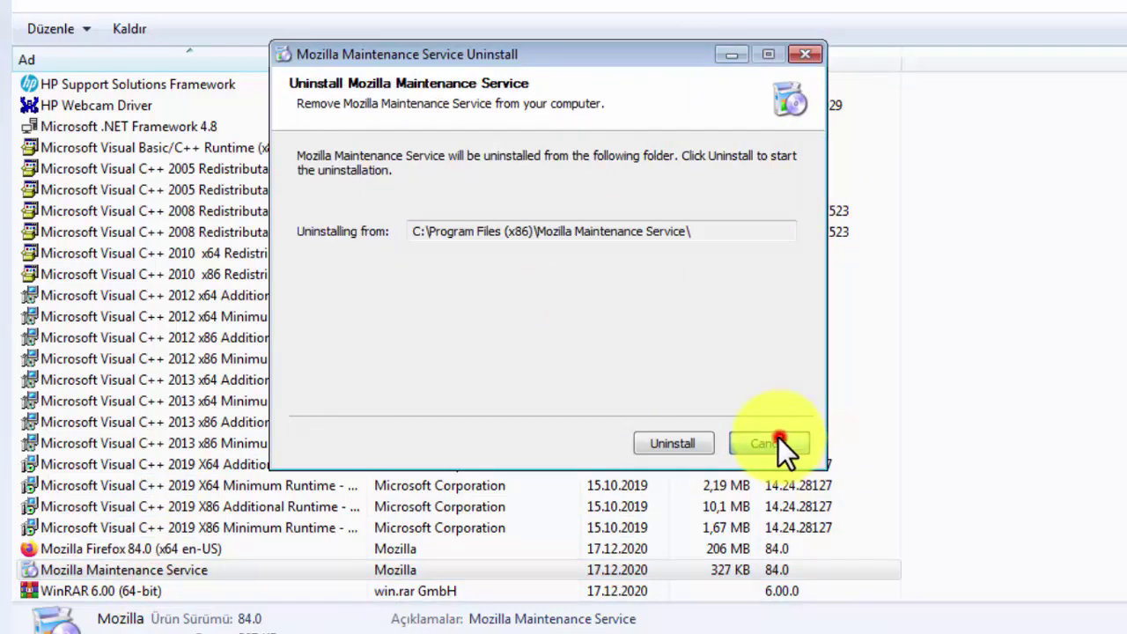
Start the uninstaller for Mozilla Firefox 84.0 (x64 en-US) and close it without proceeding.
left_click(216, 552)
right_click(216, 554)
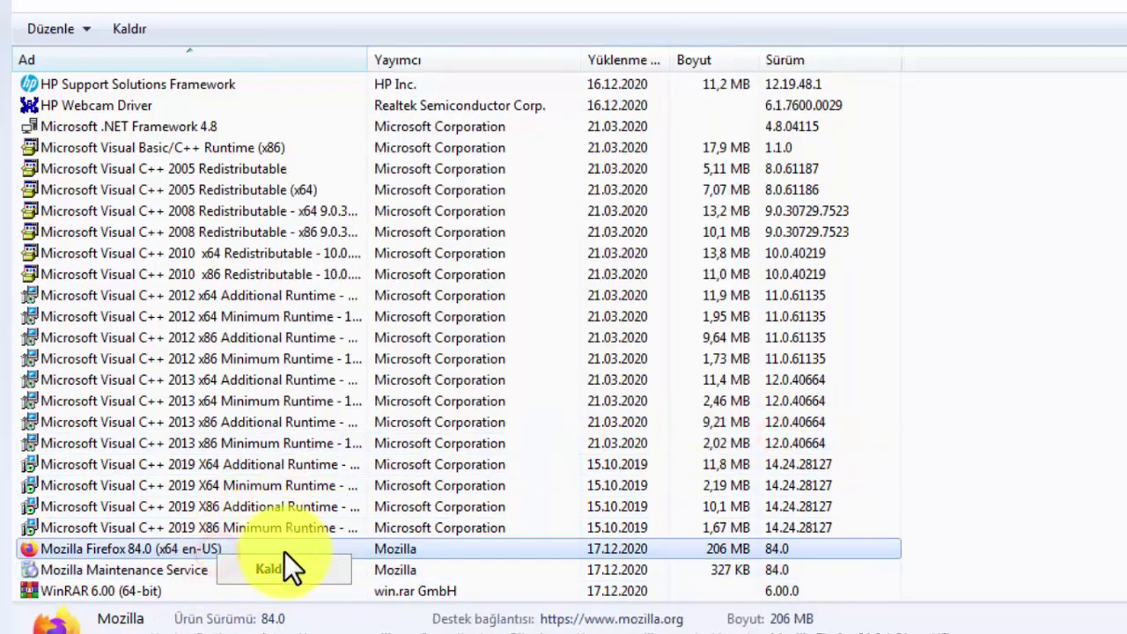
left_click(285, 563)
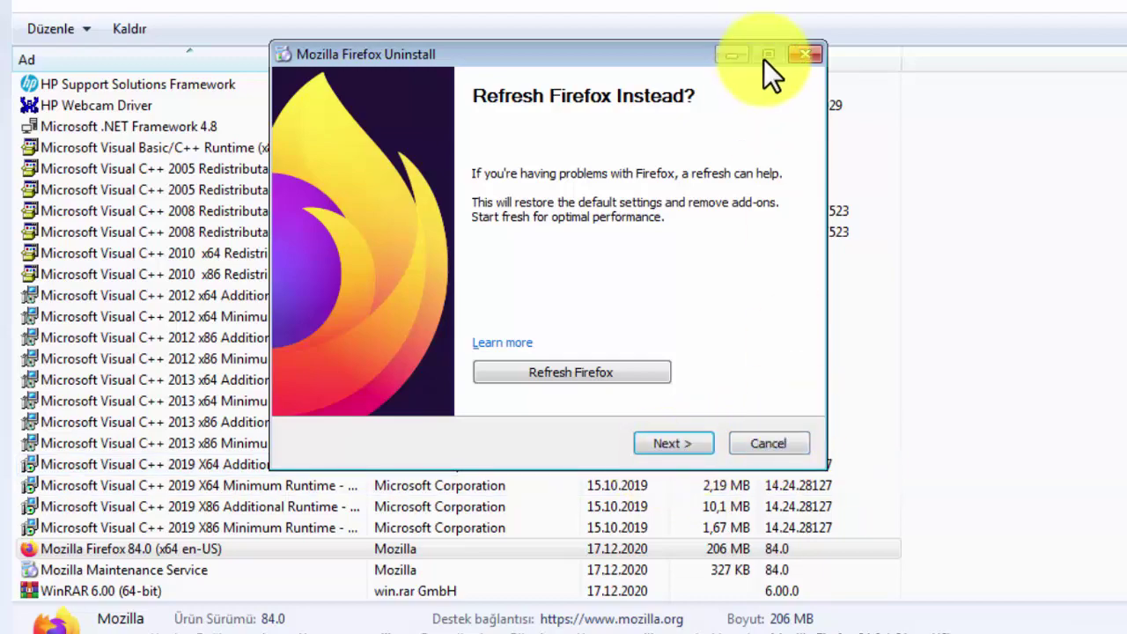
left_click(805, 57)
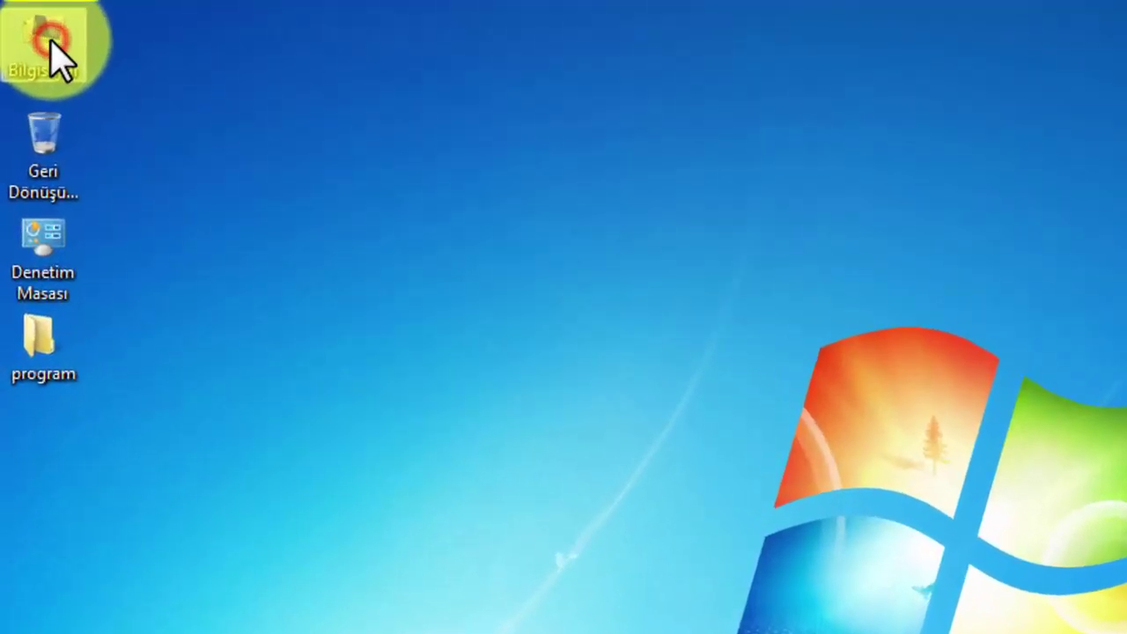
Open the computer's properties, go to the advanced system settings and bring up the performance options.
right_click(34, 28)
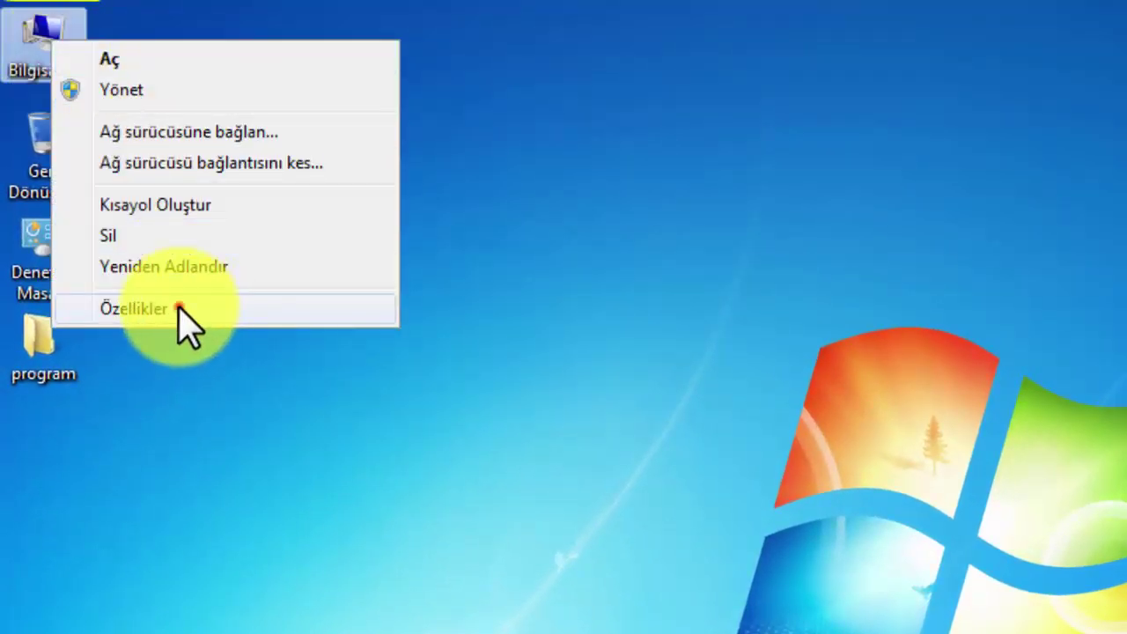
left_click(133, 225)
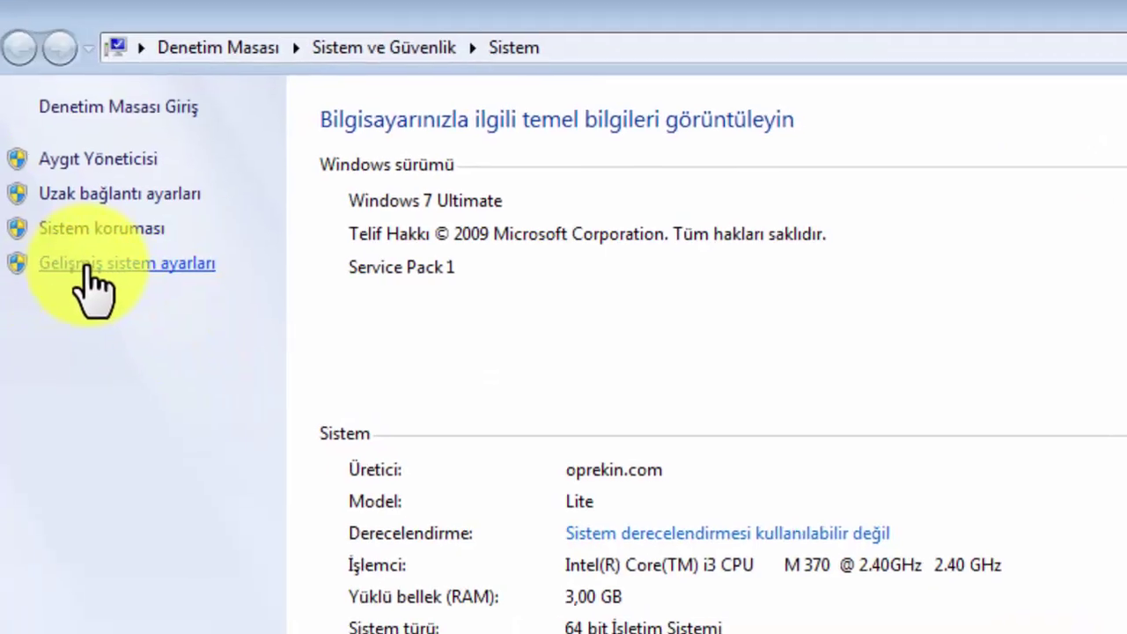
left_click(51, 155)
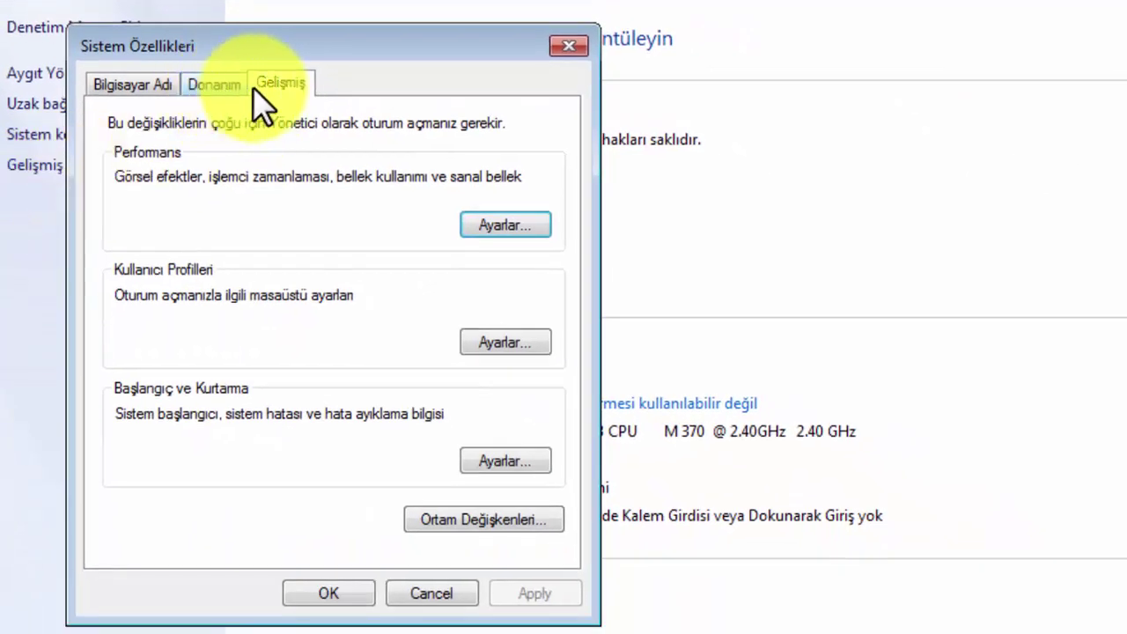
left_click(214, 85)
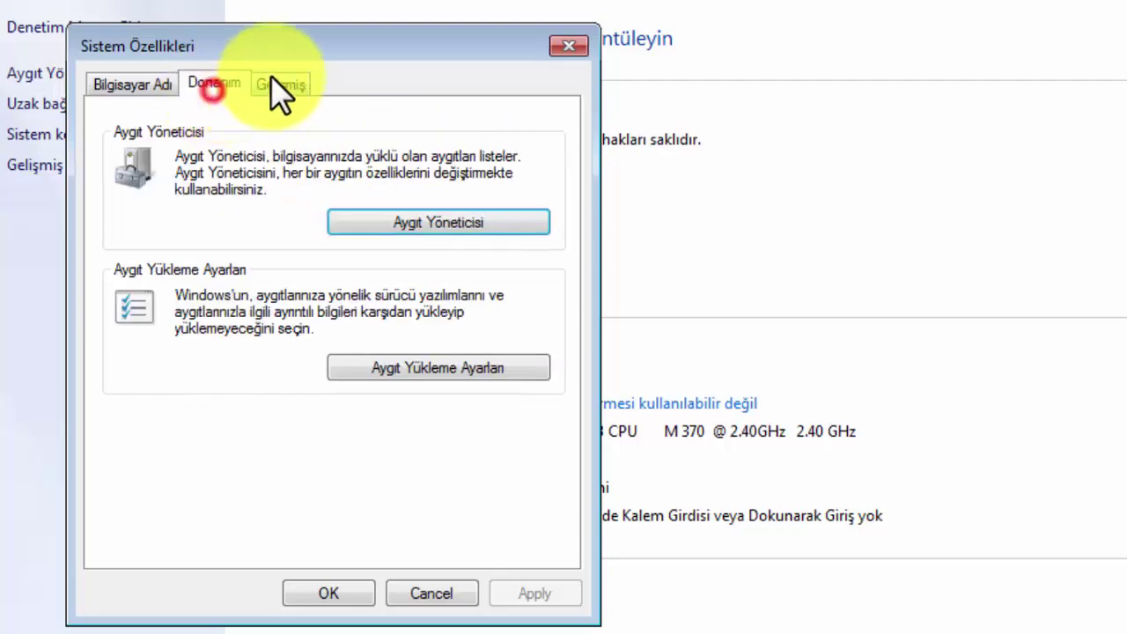
left_click(273, 77)
left_click(502, 225)
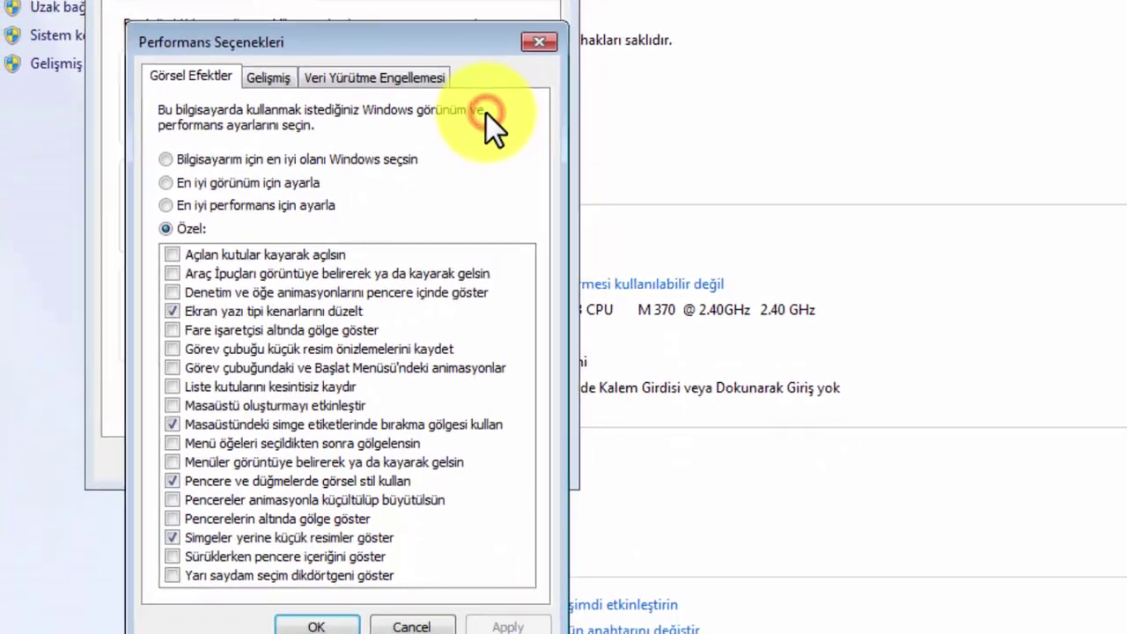
Set the visual effects to En iyi performans için ayarla, apply the change and close the performance options.
left_click_drag(442, 17, 890, 1)
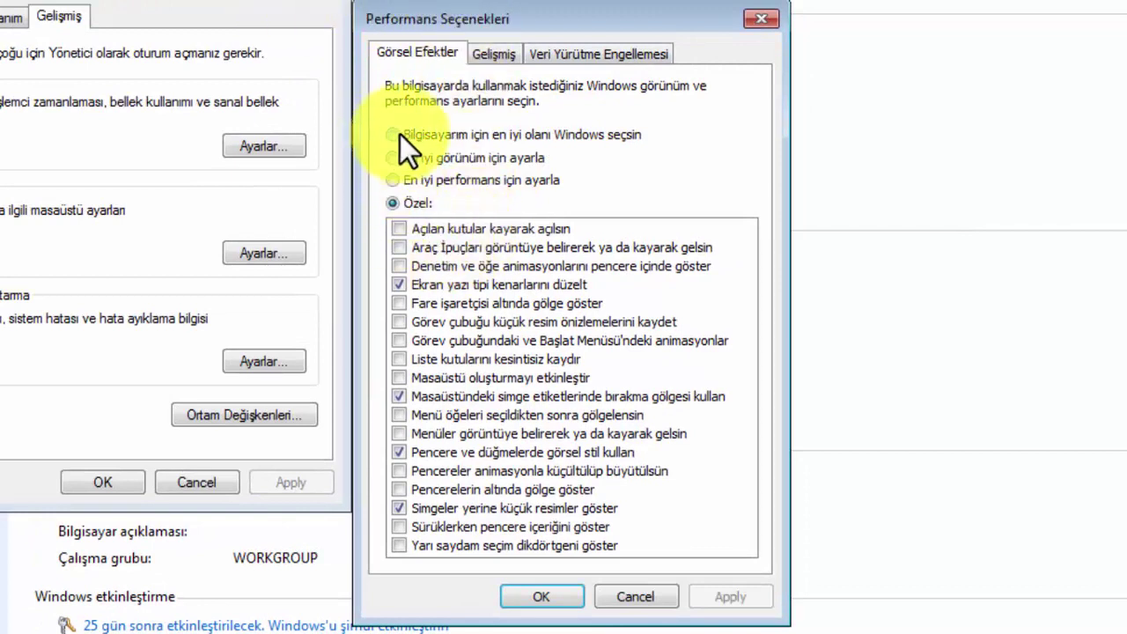
left_click(402, 178)
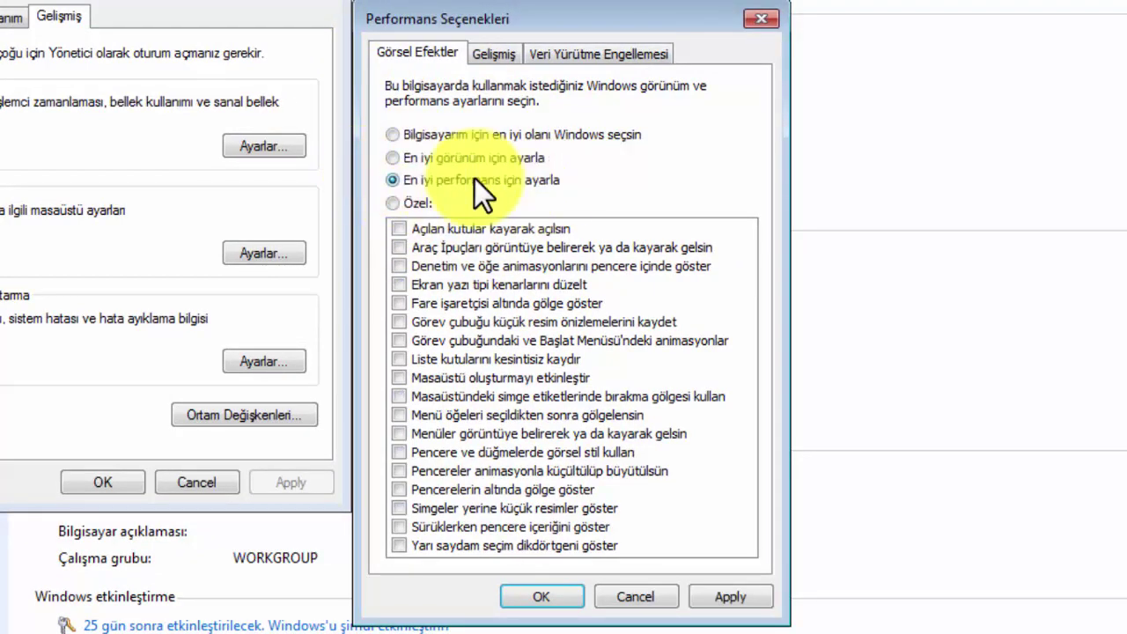
left_click(730, 597)
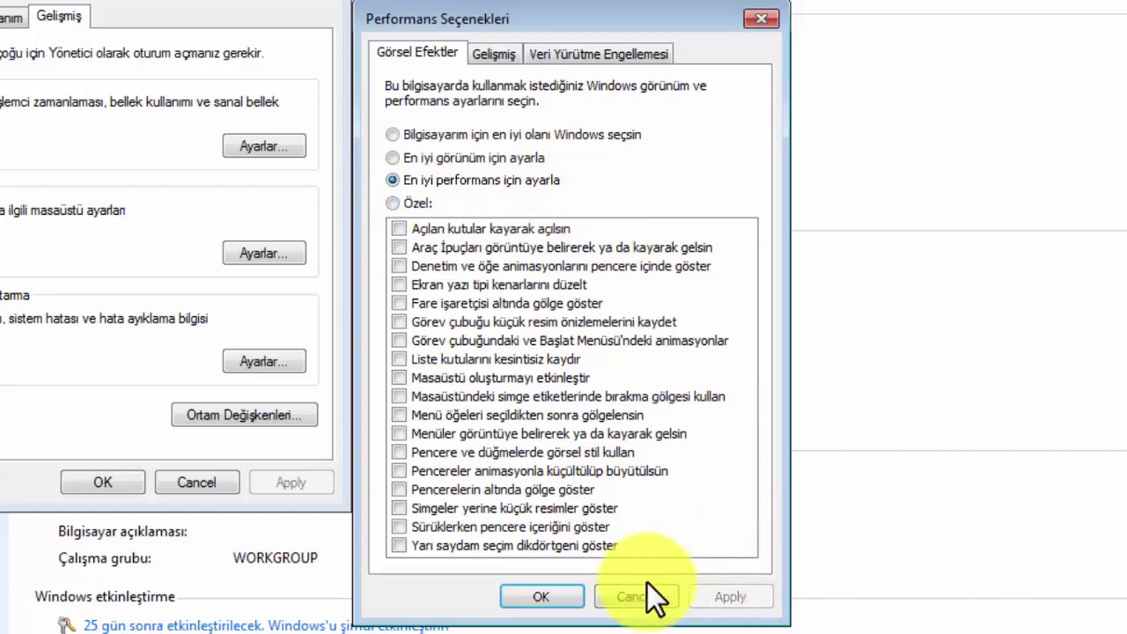
left_click(557, 596)
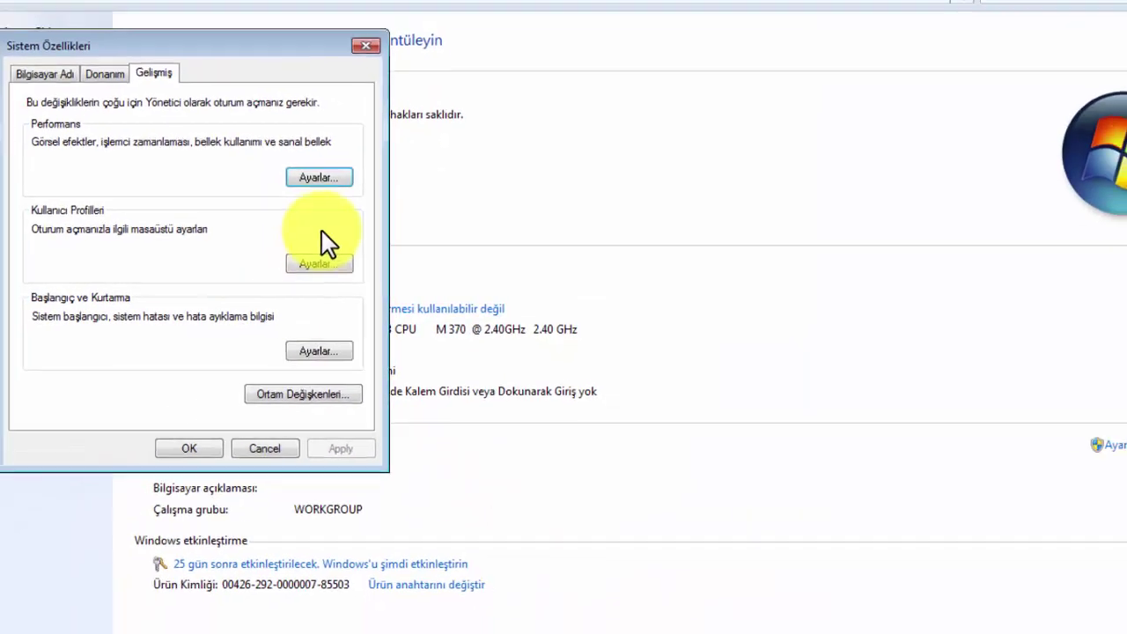
Reopen the performance options to check the visual effects setting, and close both the options and Sistem Özellikleri.
left_click(326, 178)
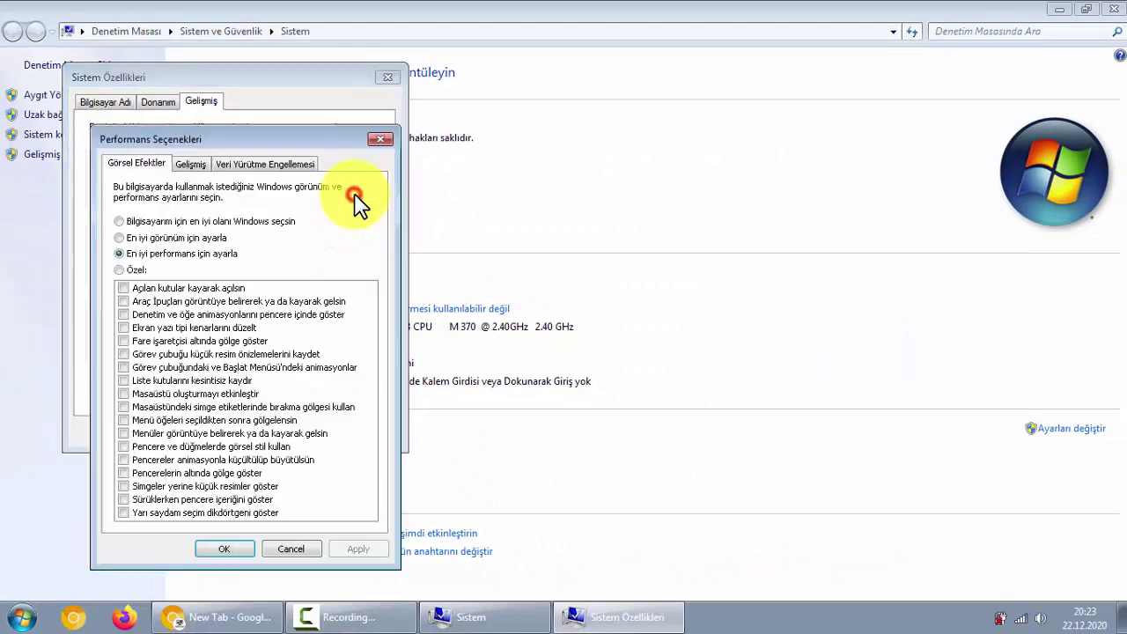
left_click_drag(230, 148, 564, 121)
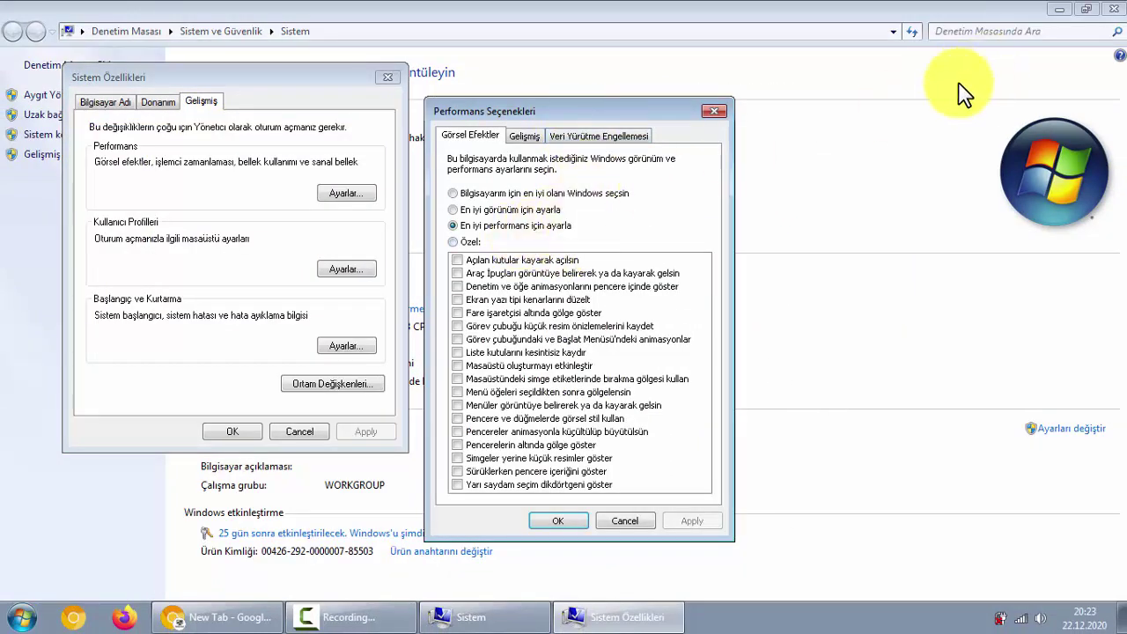
left_click(575, 520)
left_click(231, 430)
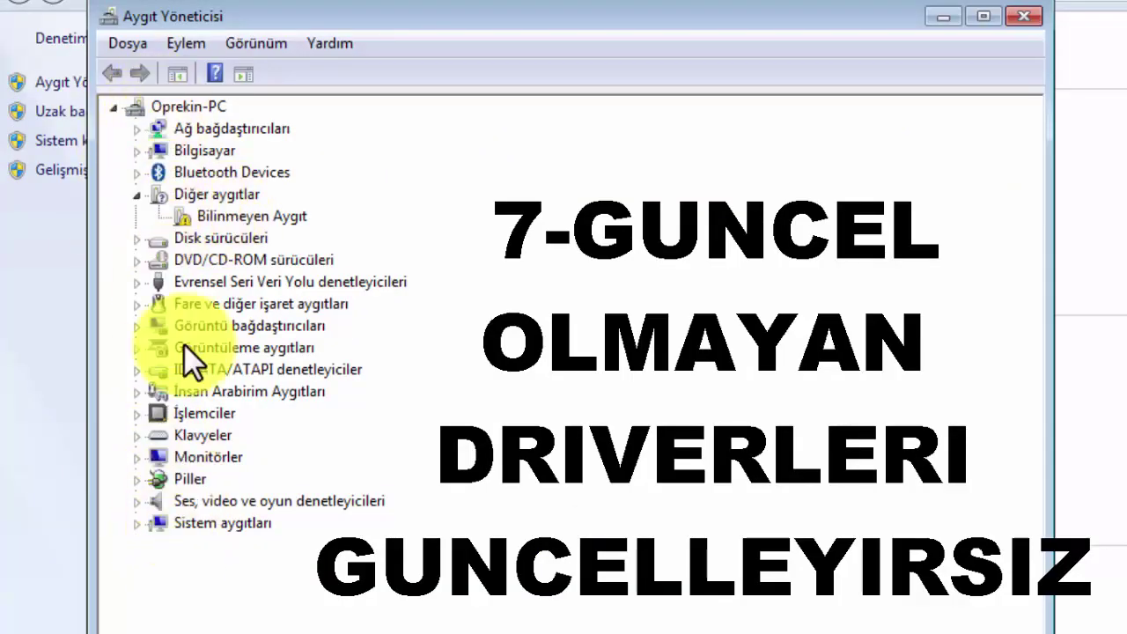
Try to update the driver of Bilinmeyen Aygıt in Device Manager with the automatic search, and close the wizard.
left_click(207, 223)
right_click(232, 214)
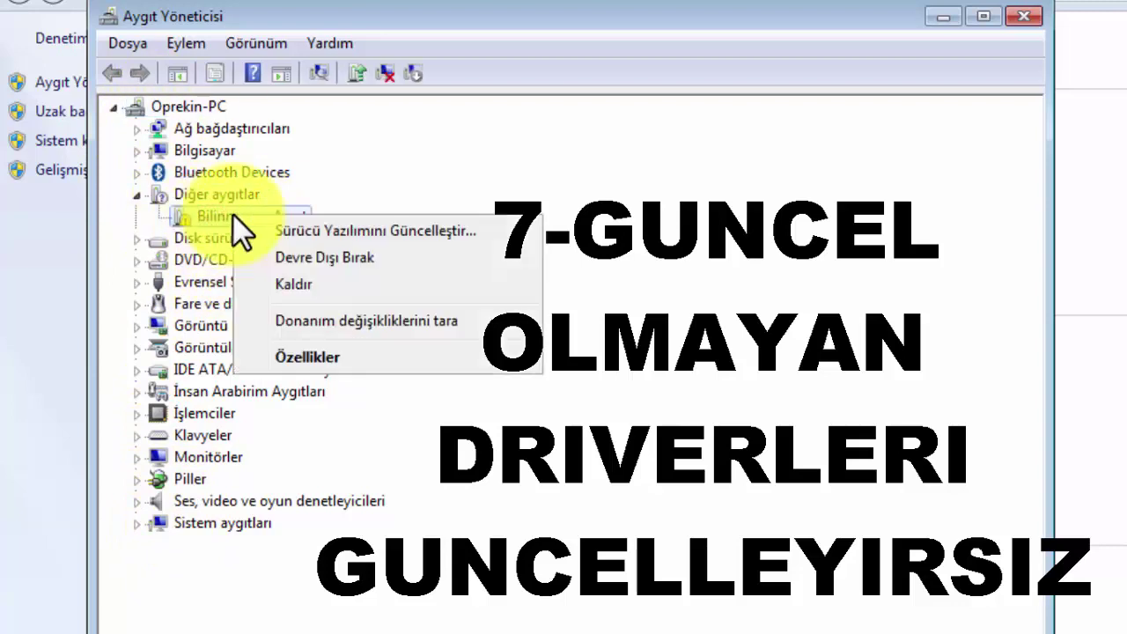
left_click(272, 222)
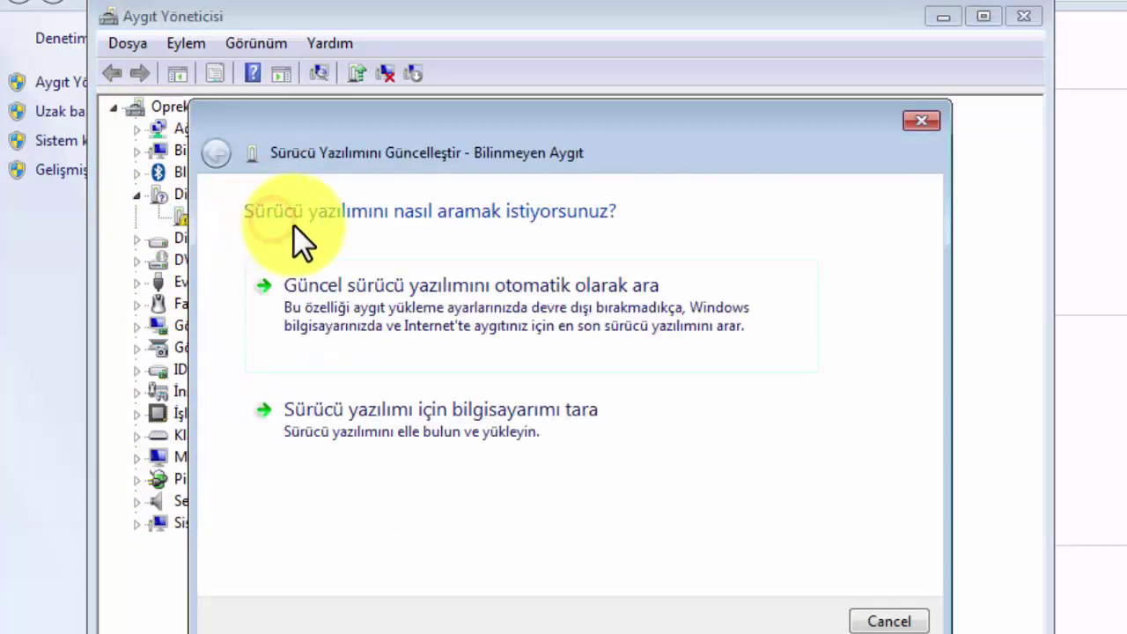
left_click(411, 310)
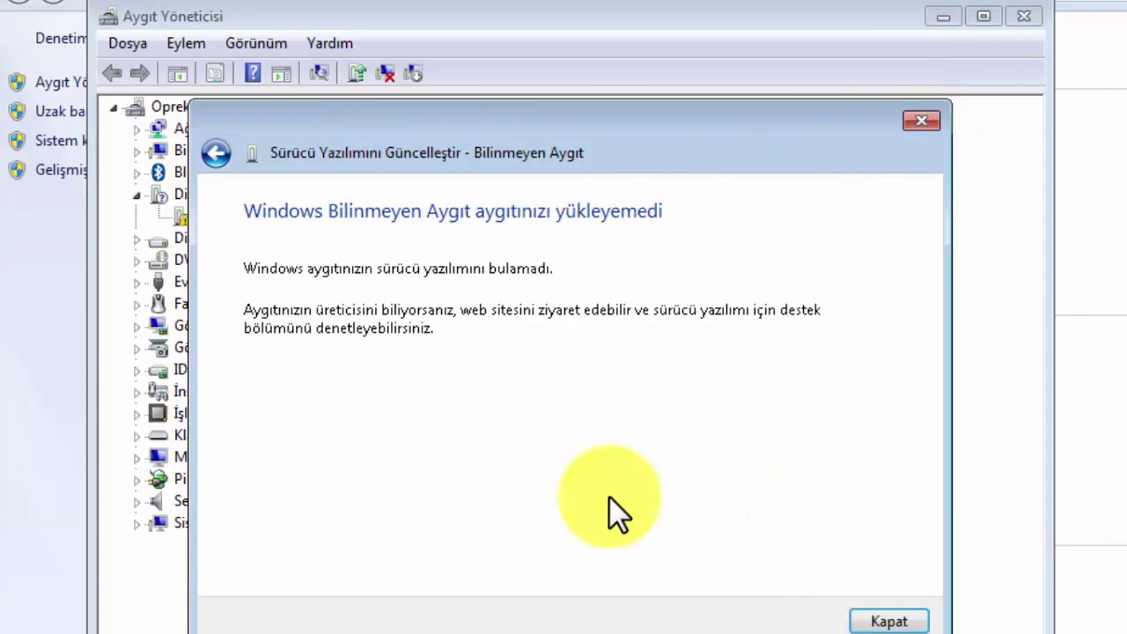
left_click(873, 611)
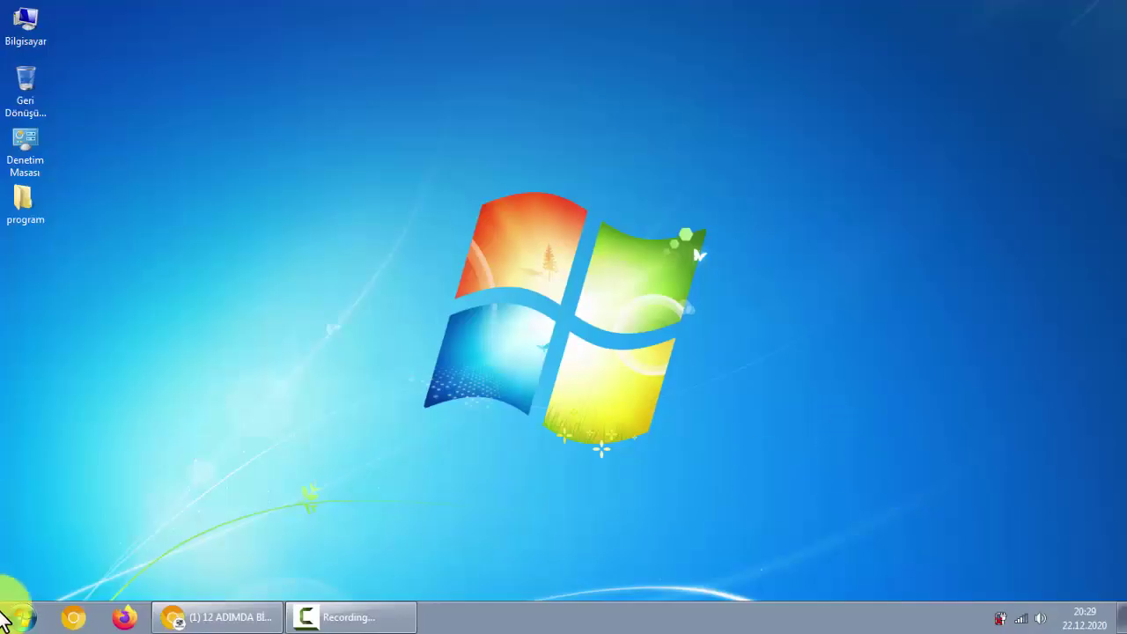
Open the Registry Editor with the Run command regedit.
left_click(20, 616)
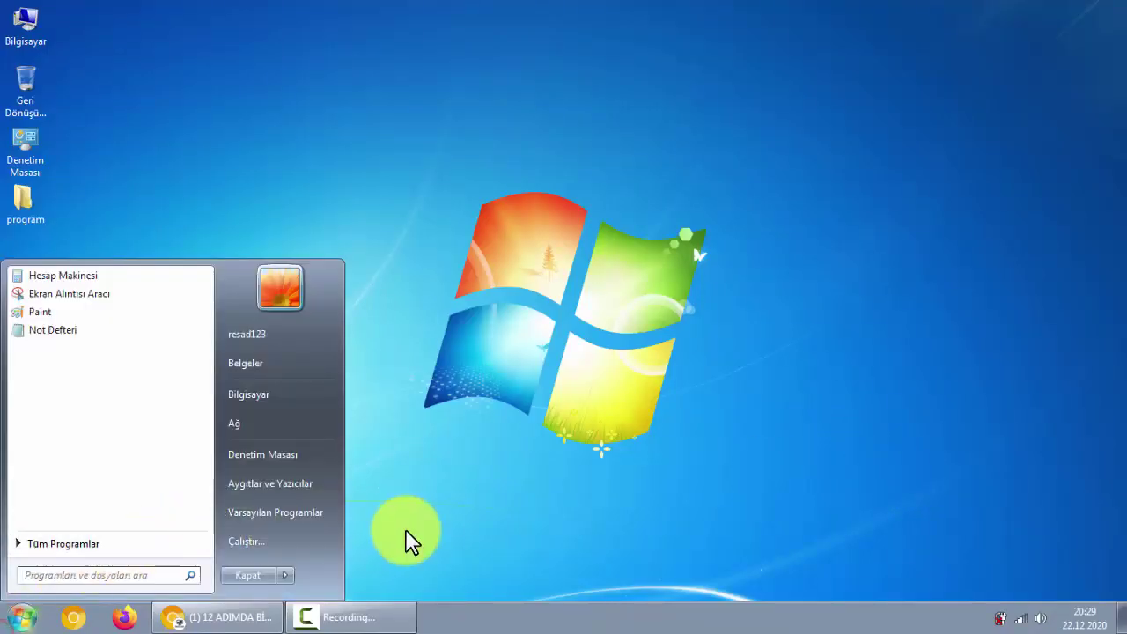
left_click(298, 540)
key("BackSpace")
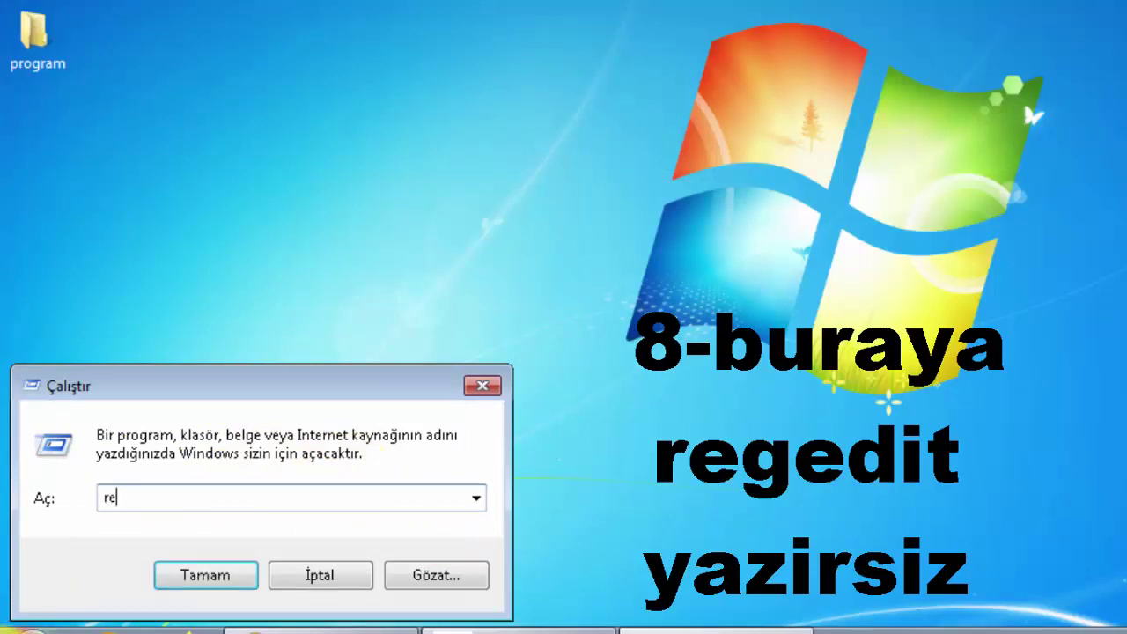
type("regedit")
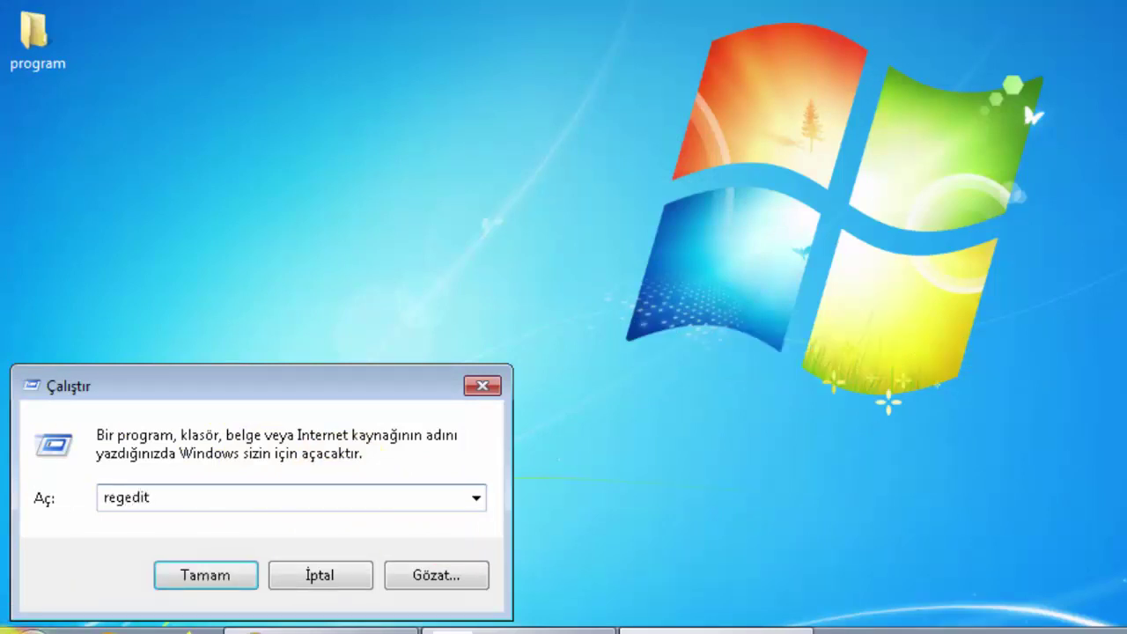
key("Return")
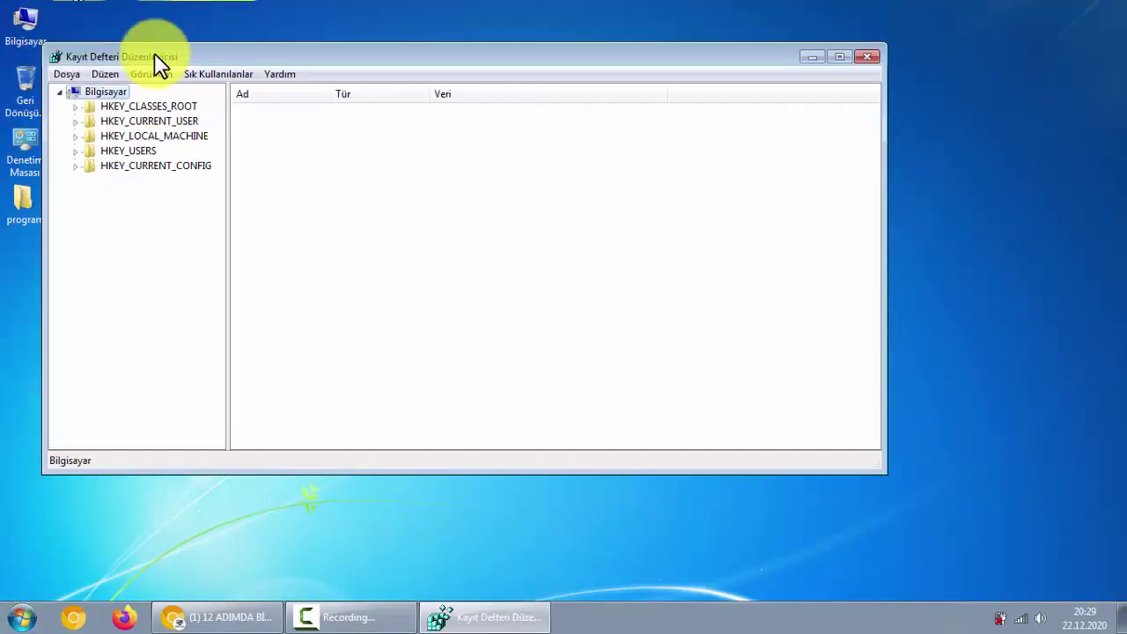
Open the Mouse key under HKEY_CURRENT_USER\Control Panel in the registry.
left_click_drag(438, 62, 579, 118)
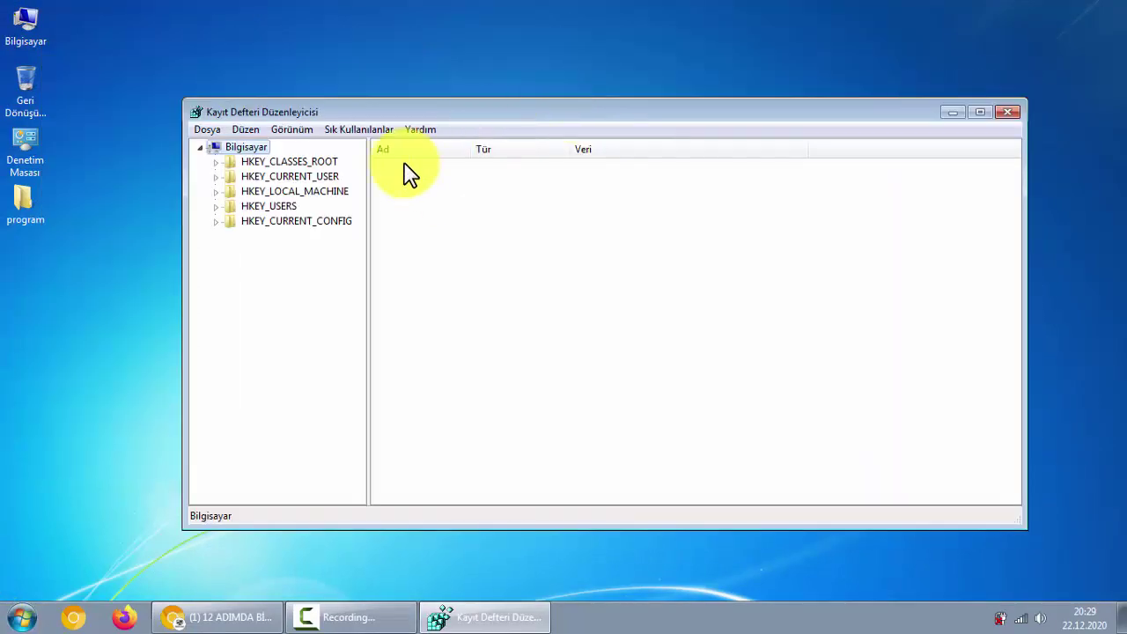
left_click(315, 176)
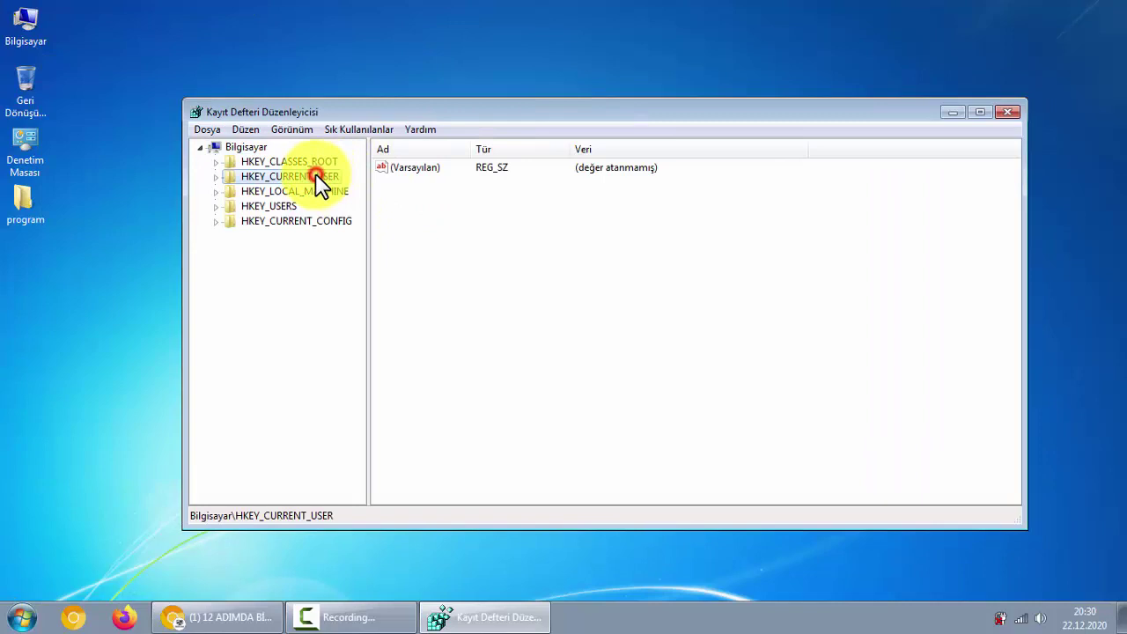
left_click(216, 178)
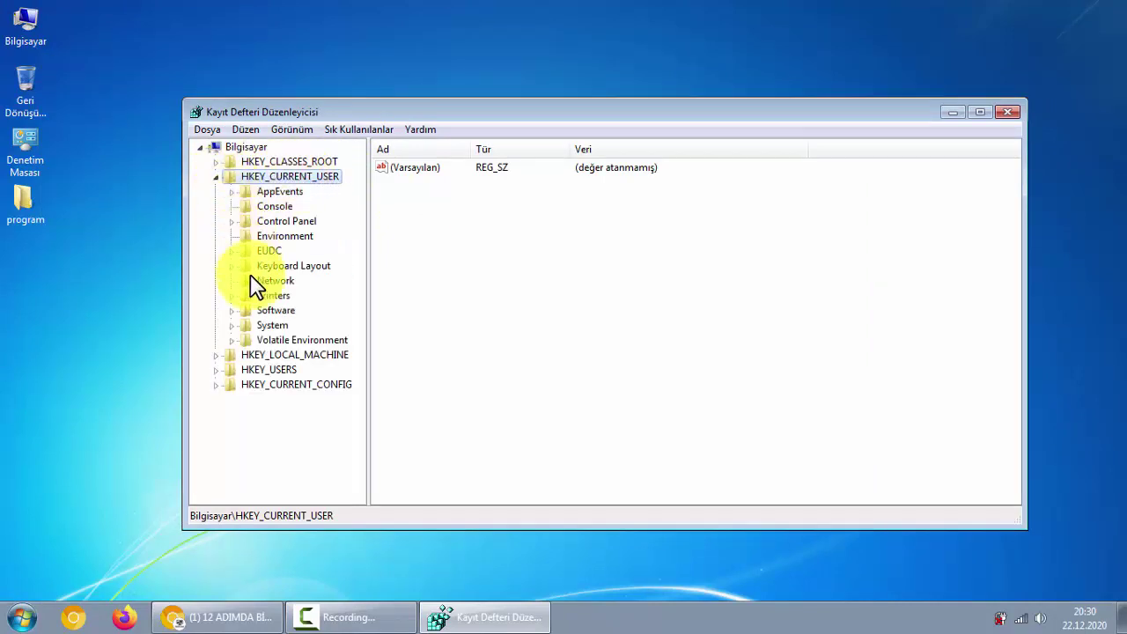
left_click(243, 356)
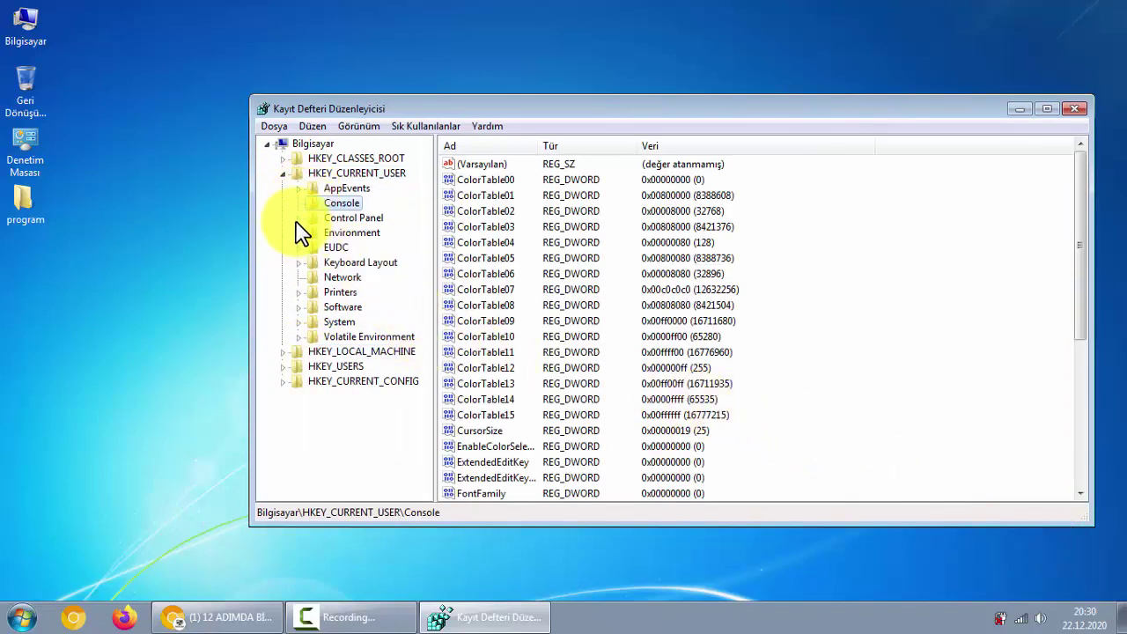
left_click(299, 219)
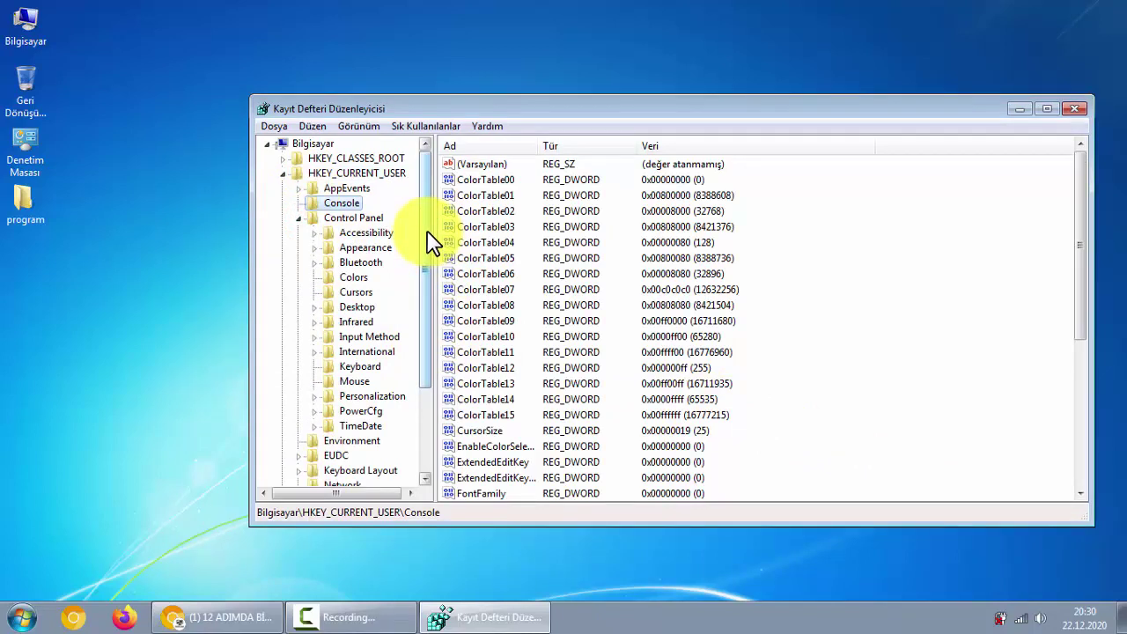
left_click_drag(426, 233, 426, 253)
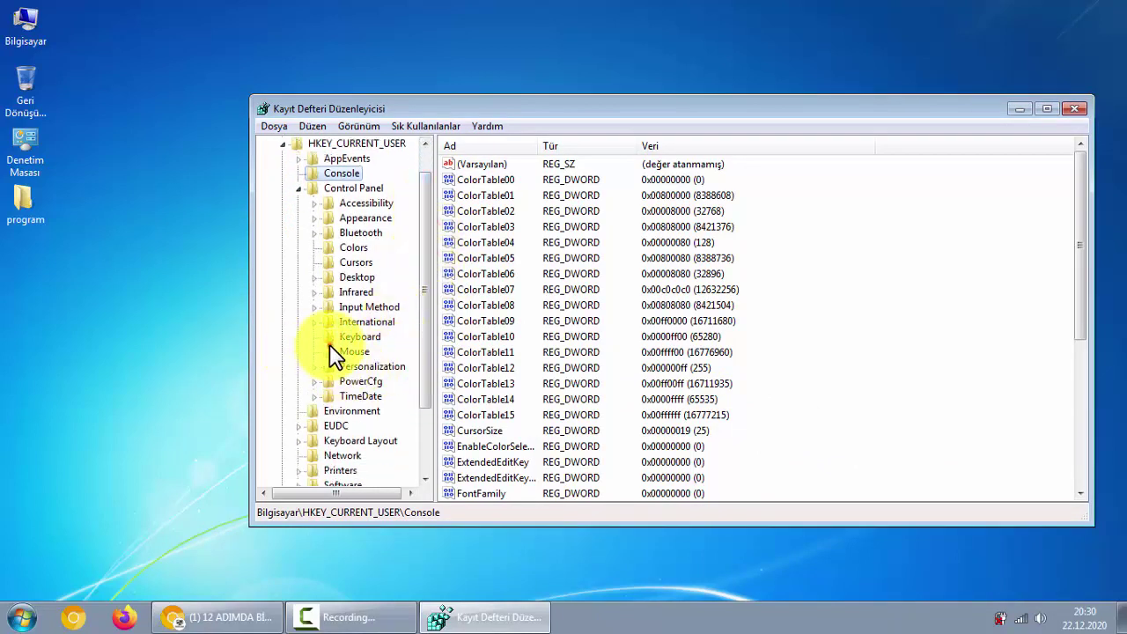
left_click(353, 351)
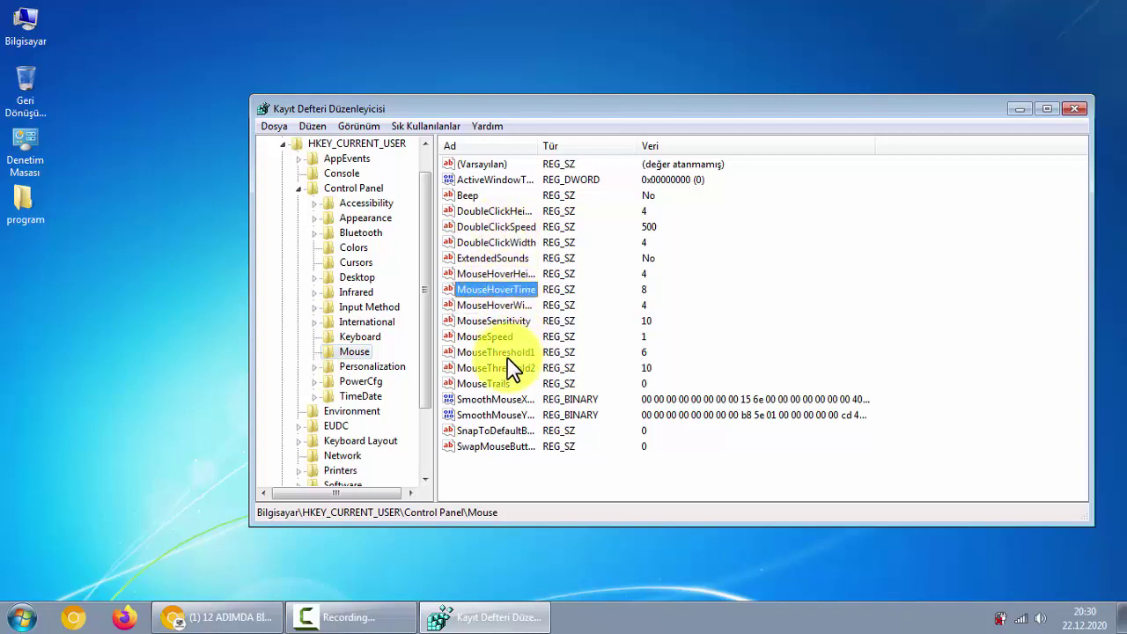
Set the value data of MouseHoverTime in the Mouse key to 10.
left_click(467, 447)
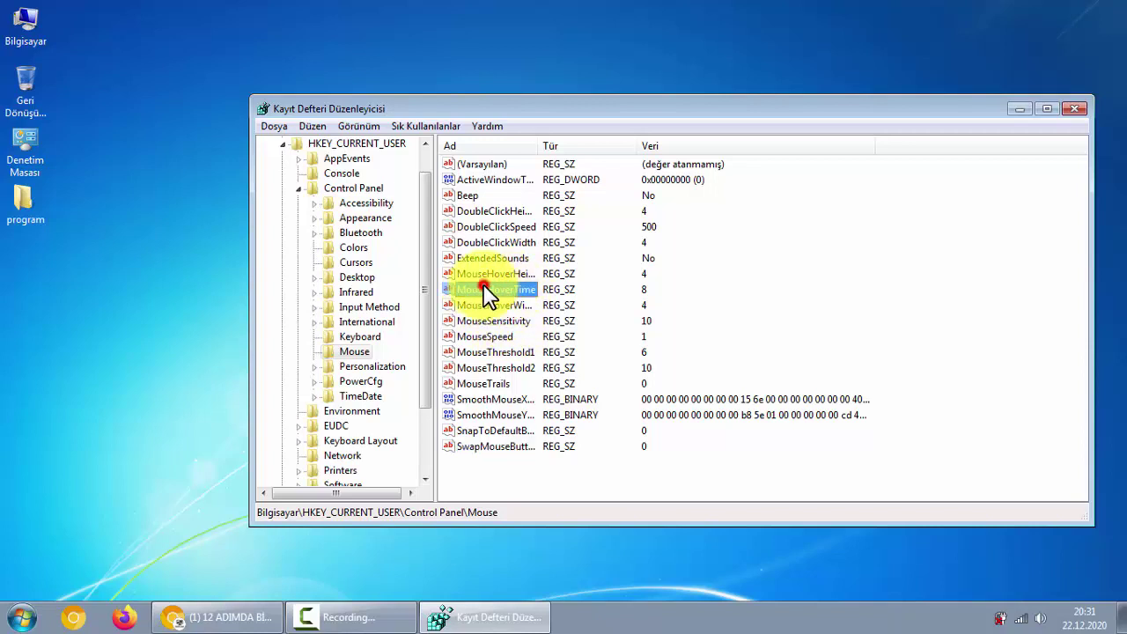
double_click(487, 291)
left_click(398, 265)
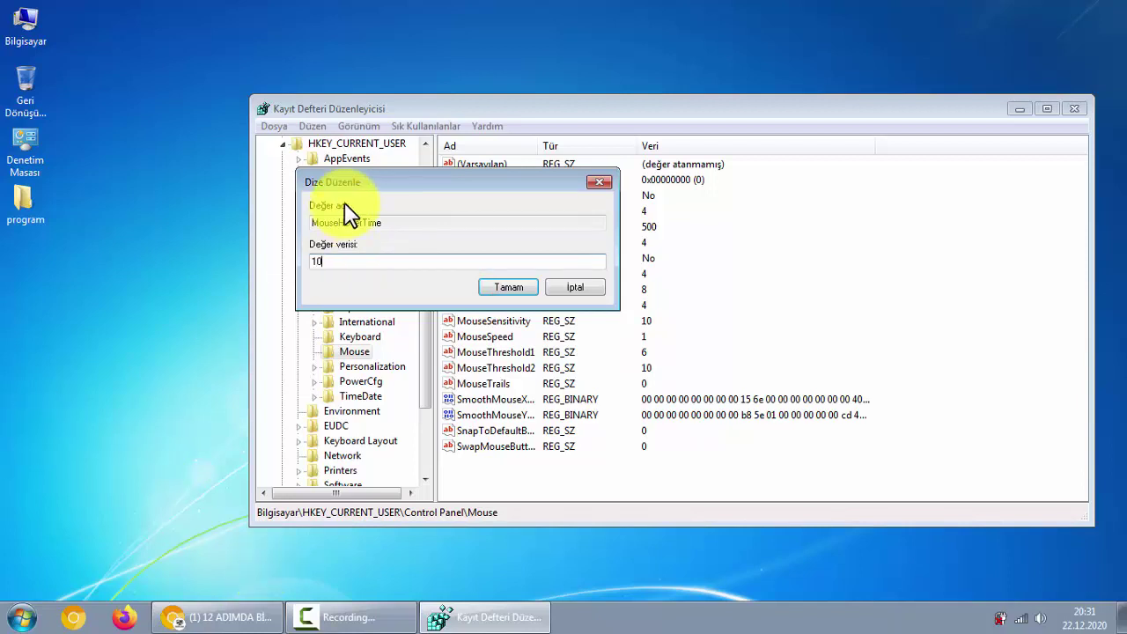
left_click(492, 290)
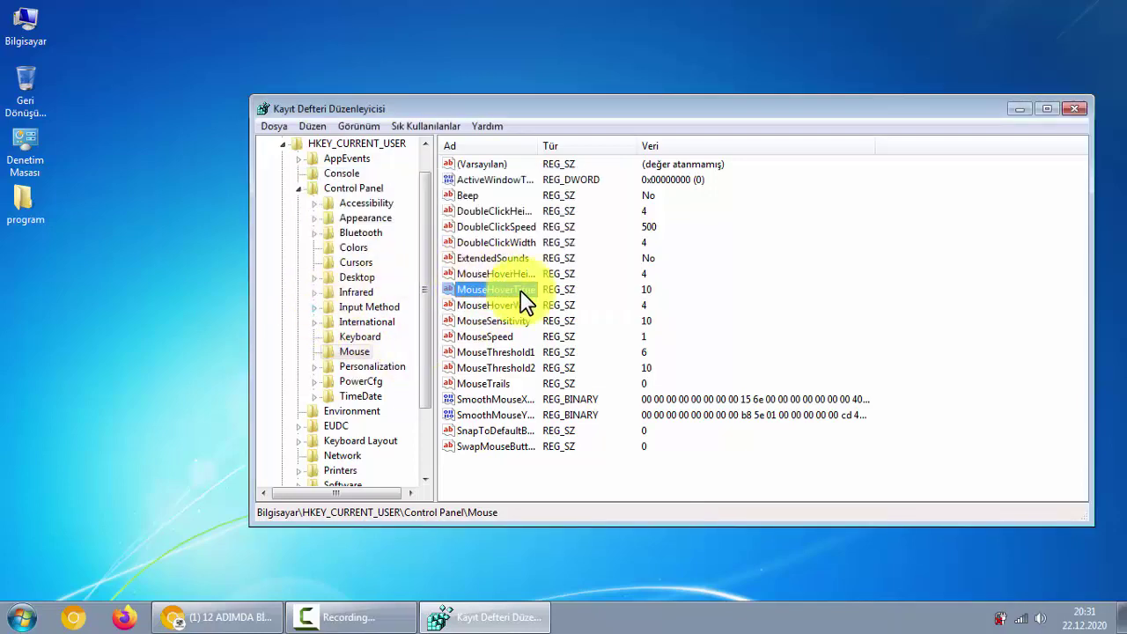
Set the value data of MenuShowDelay in the Control Panel\Desktop key to 10.
left_click(357, 278)
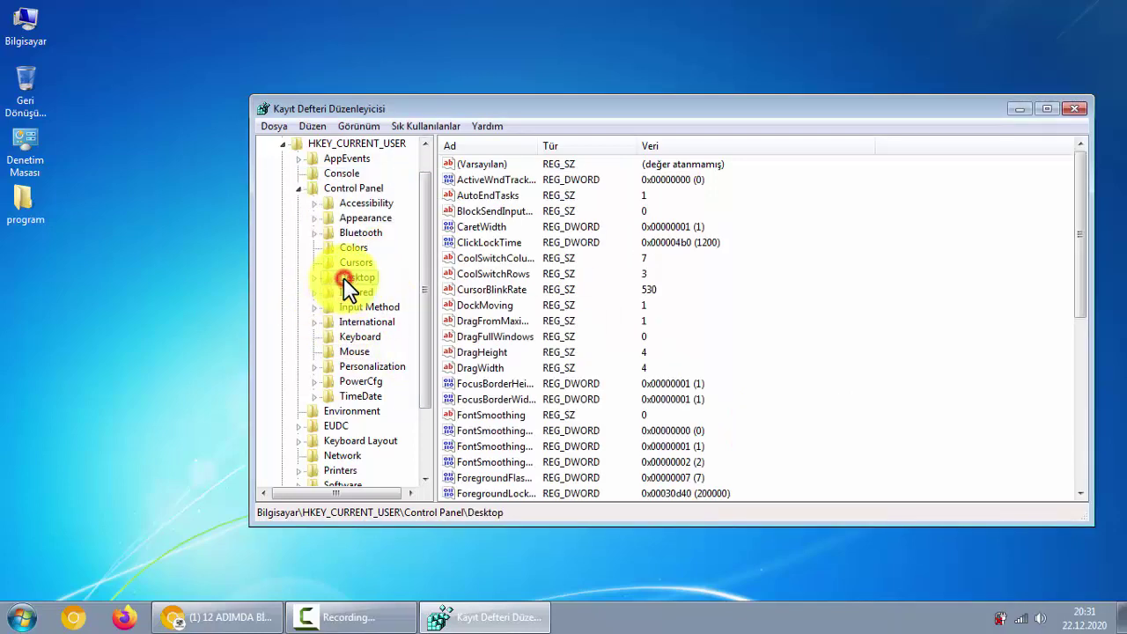
scroll(1039, 357, "down", 4)
scroll(1030, 359, "up", 4)
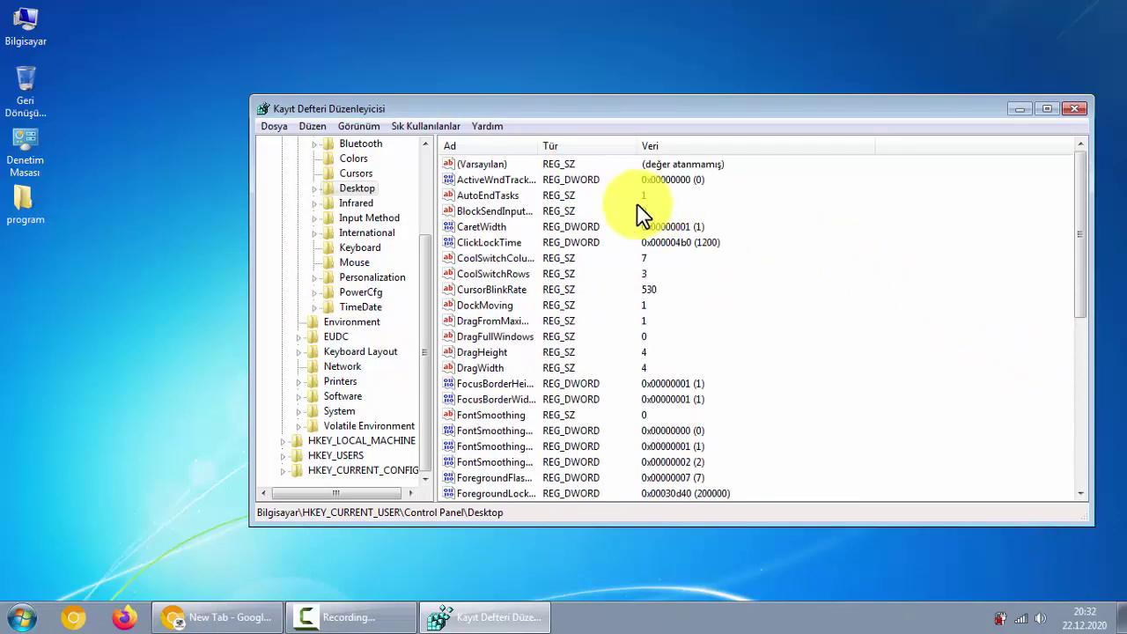
scroll(504, 247, "down", 2)
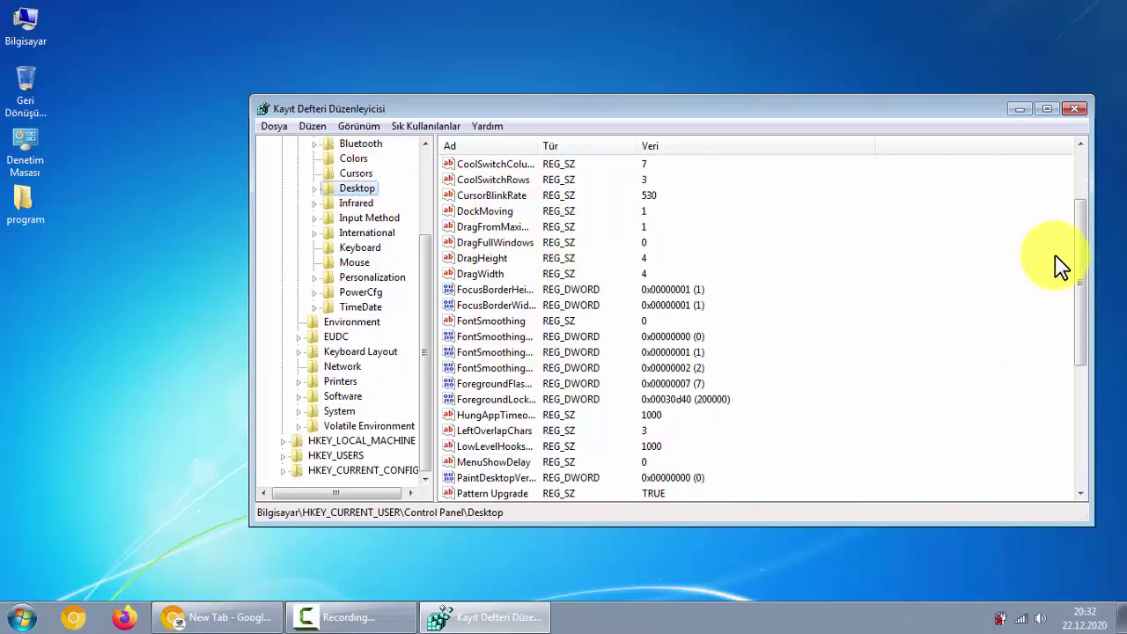
left_click_drag(1082, 255, 1092, 373)
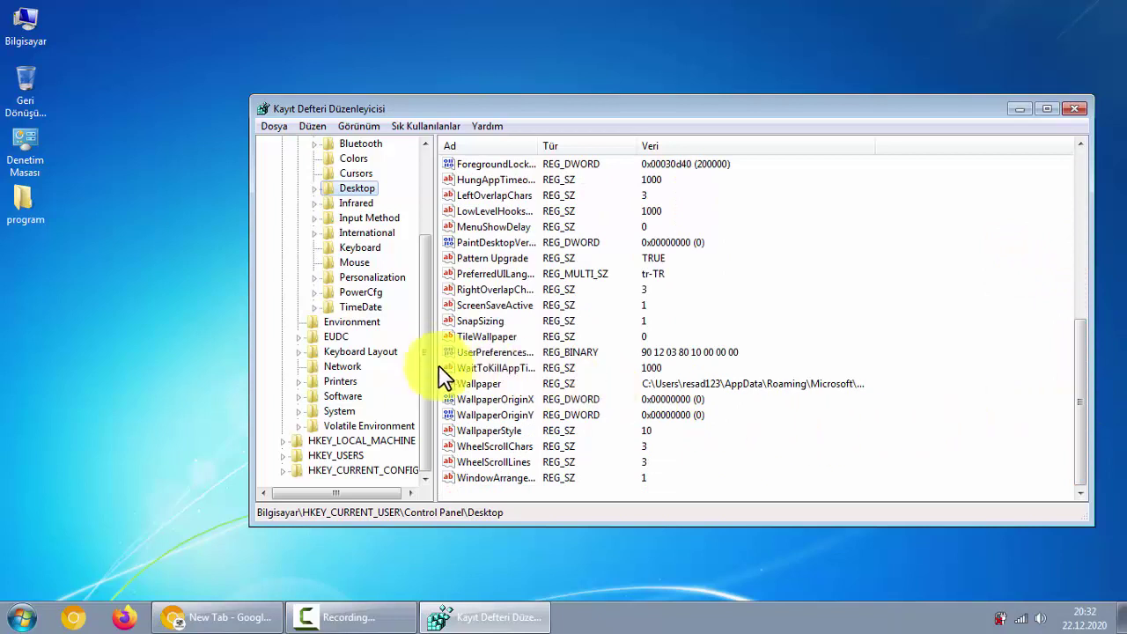
double_click(486, 230)
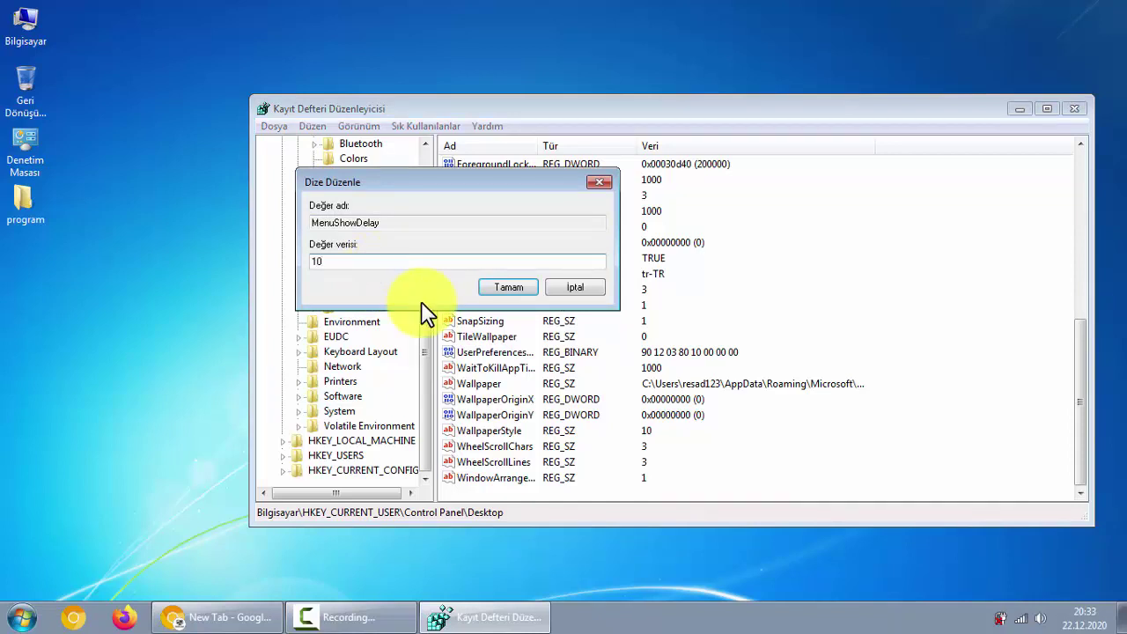
left_click(502, 291)
Collapse the HKEY_CURRENT_USER branch and expand HKEY_LOCAL_MACHINE down to the subkeys of SOFTWARE.
scroll(526, 309, "up", 1)
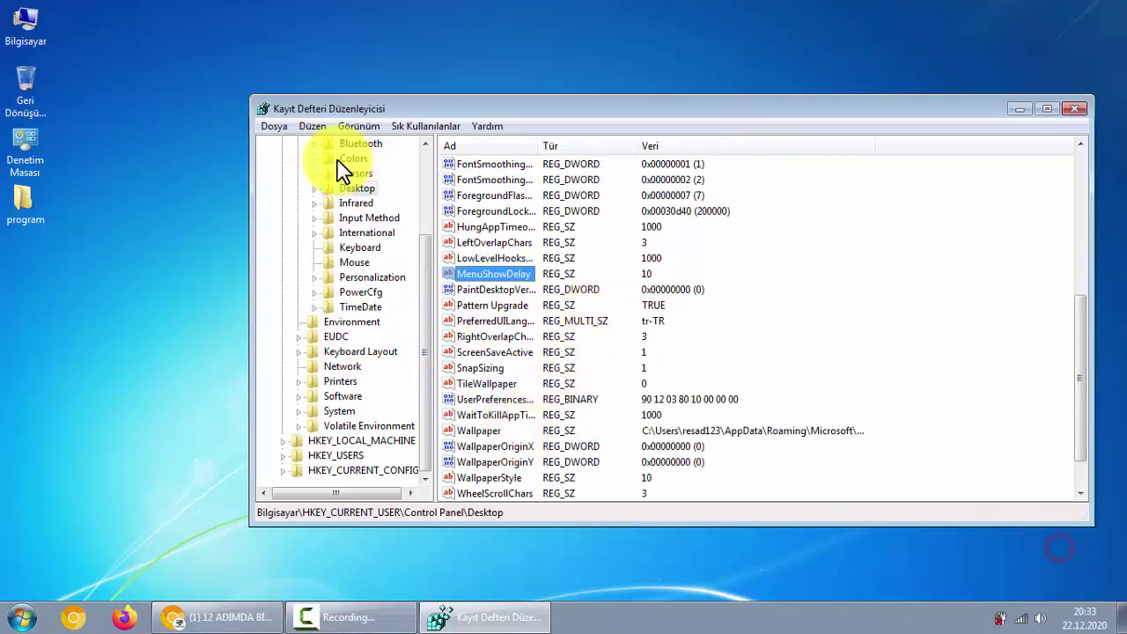
scroll(408, 227, "up", 5)
left_click_drag(425, 267, 423, 125)
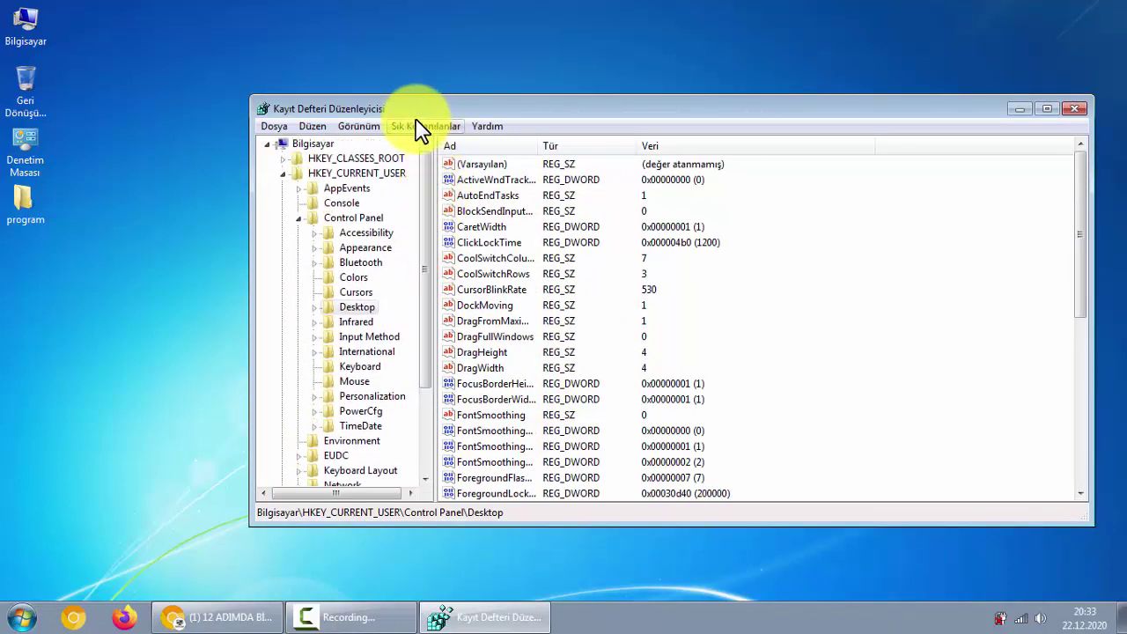
left_click(284, 173)
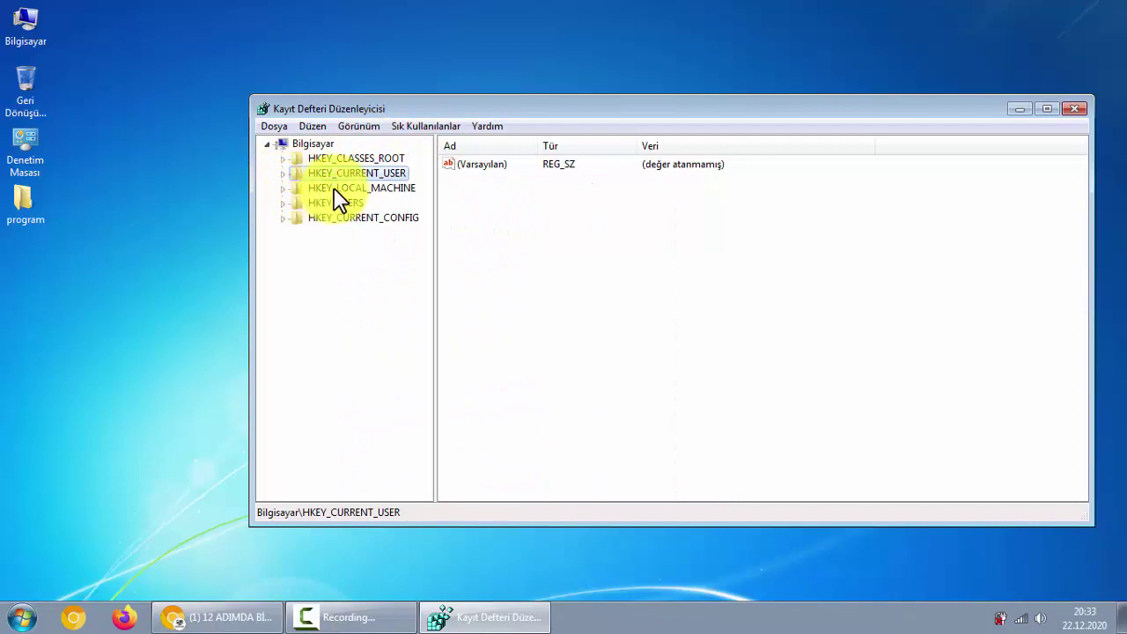
left_click(283, 189)
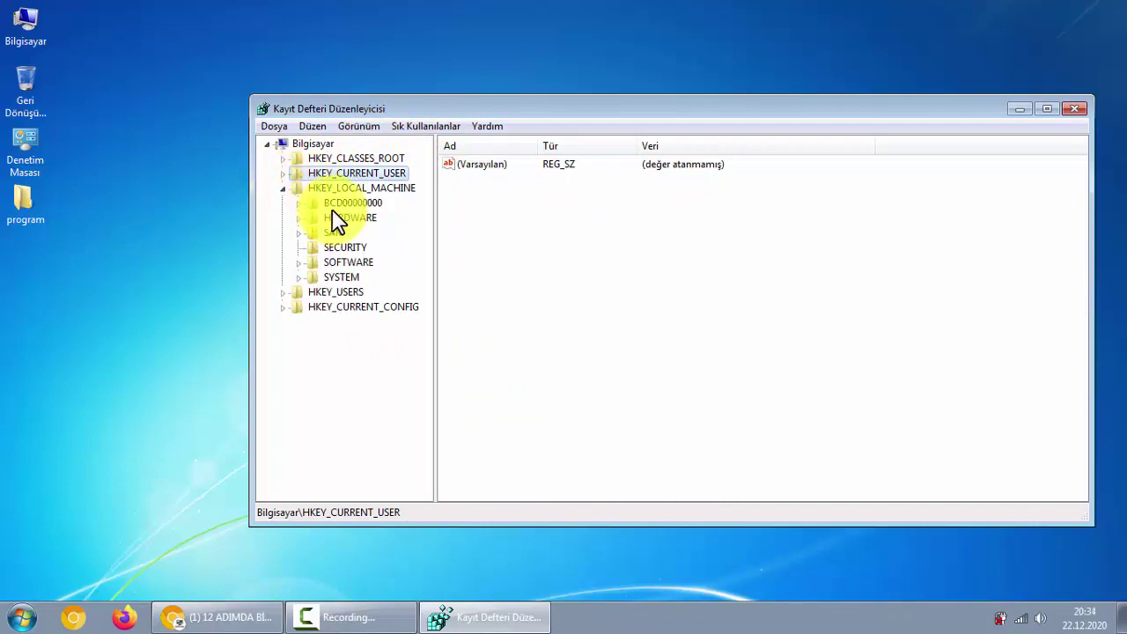
left_click(306, 248)
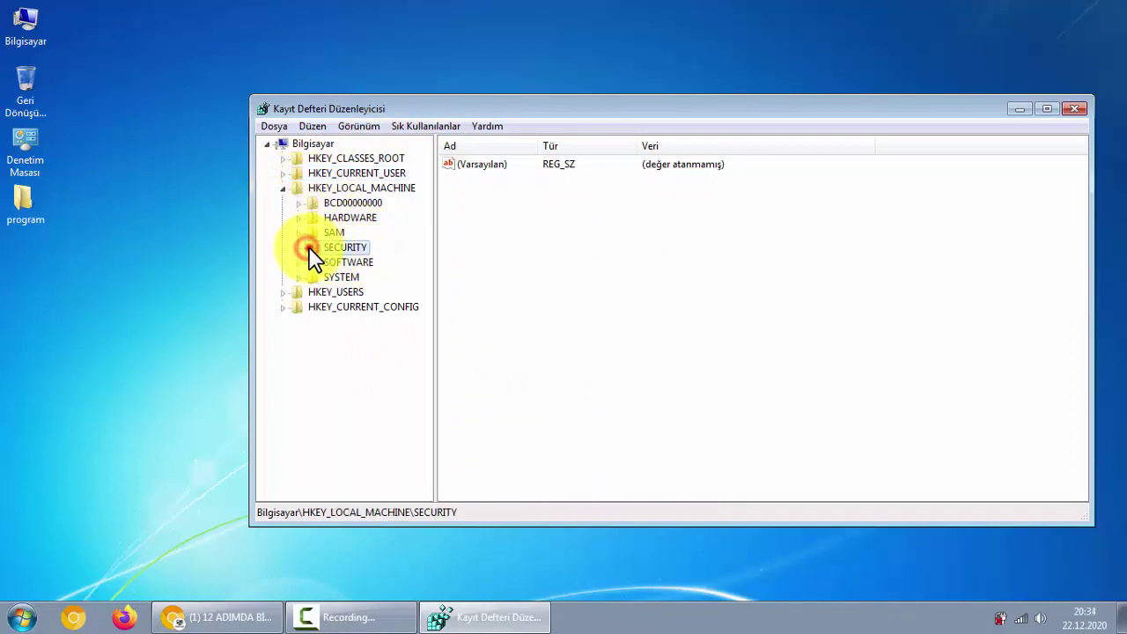
double_click(349, 262)
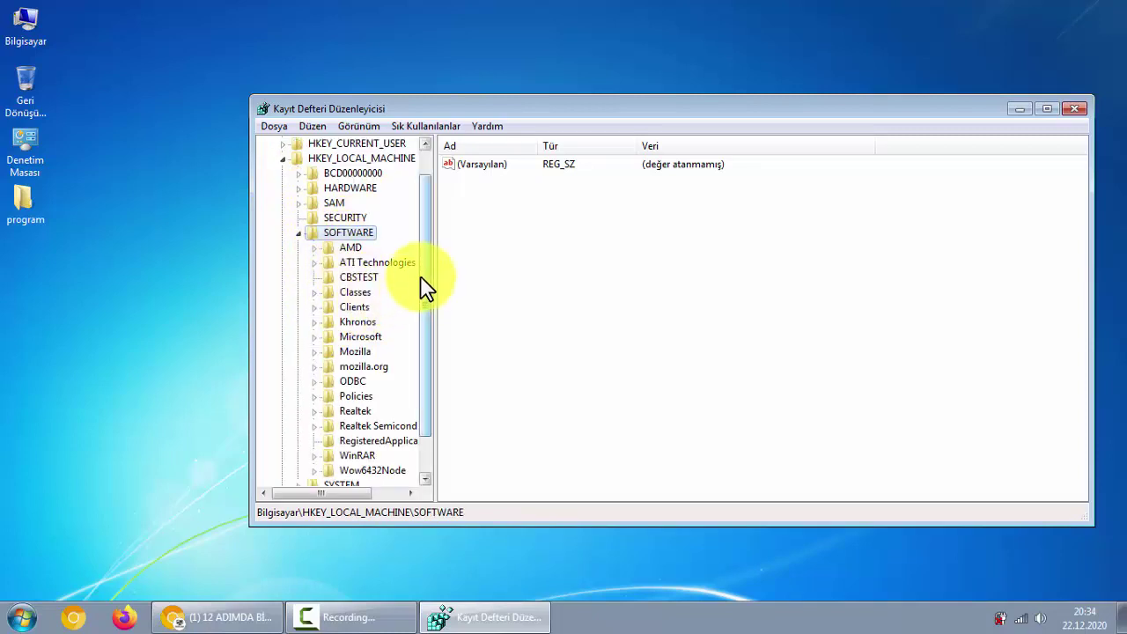
left_click_drag(423, 257, 423, 285)
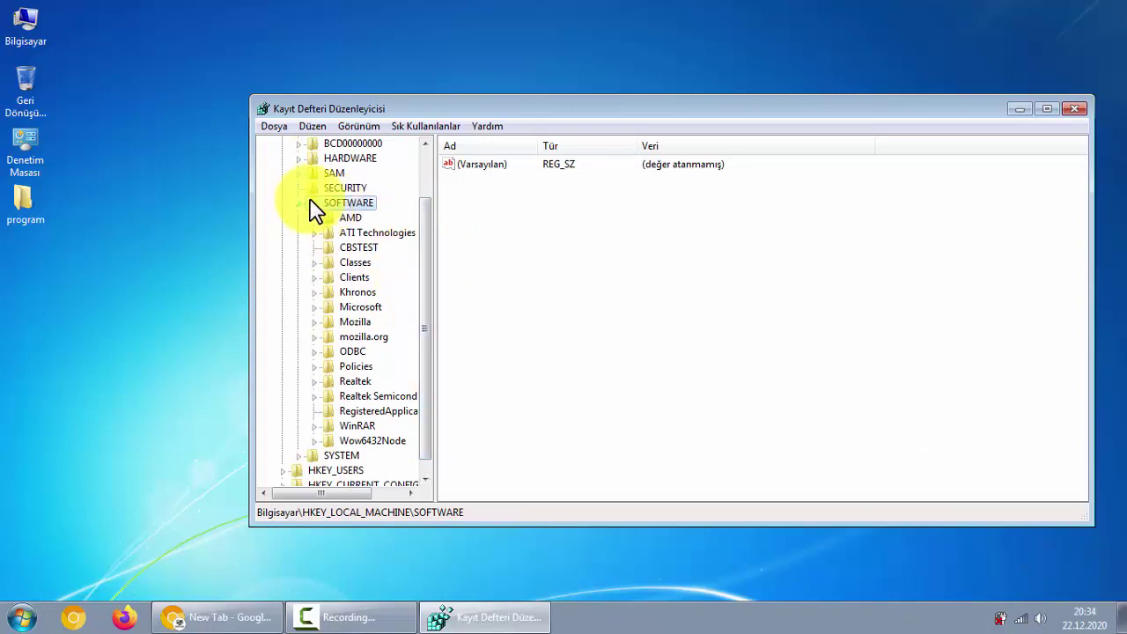
Expand the Microsoft\Windows NT\CurrentVersion key under SOFTWARE.
left_click(316, 307)
left_click_drag(435, 218, 478, 428)
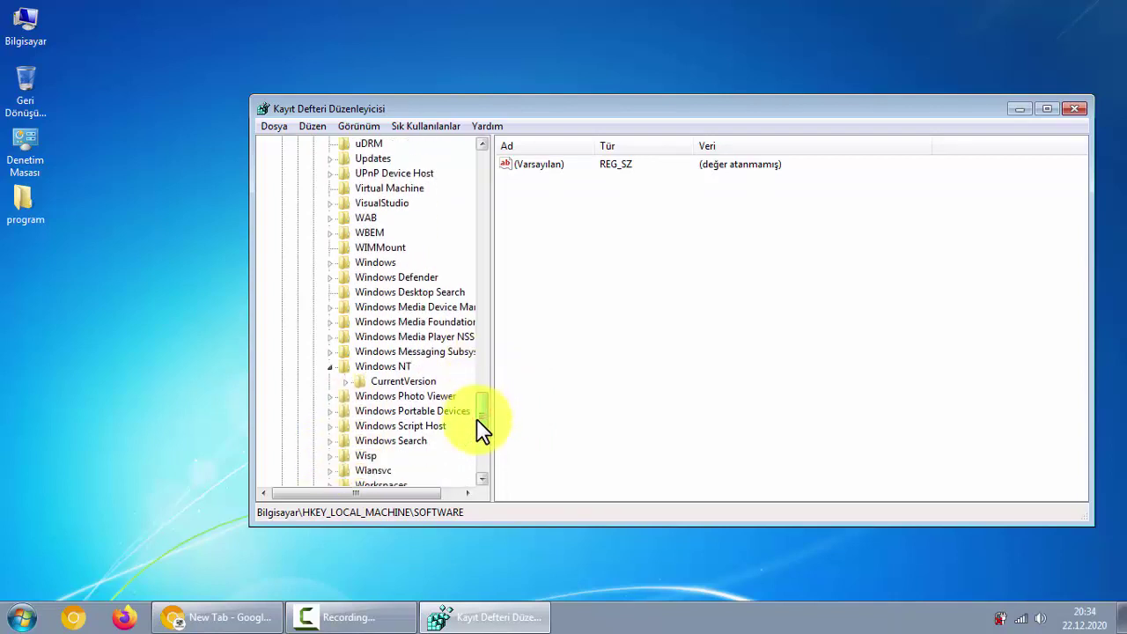
left_click(399, 381)
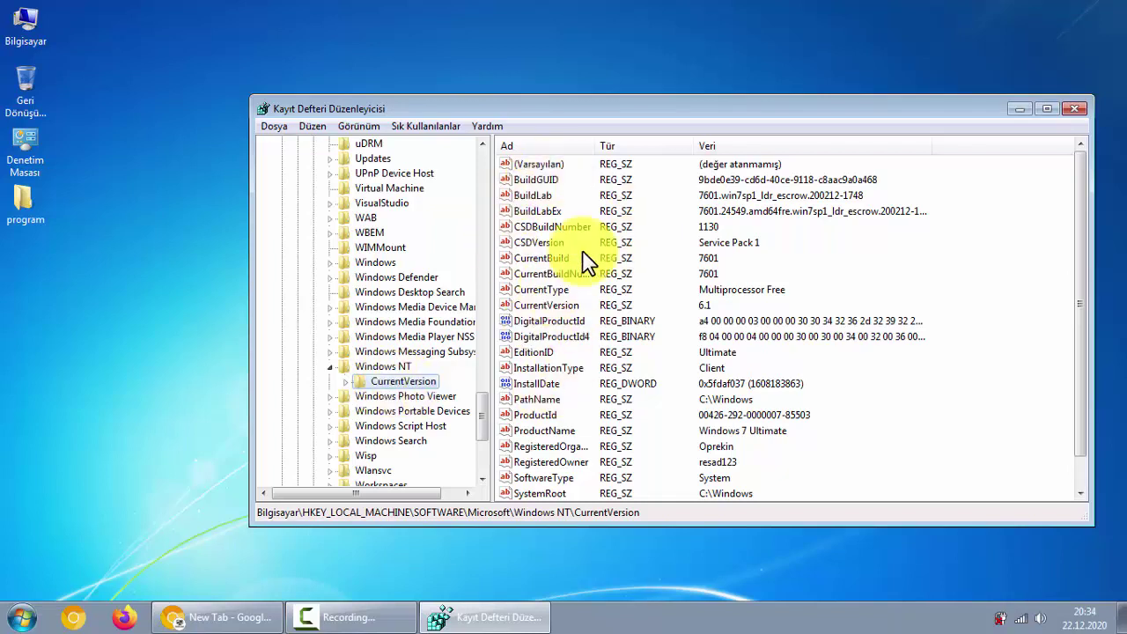
key("Right")
left_click_drag(485, 347, 479, 353)
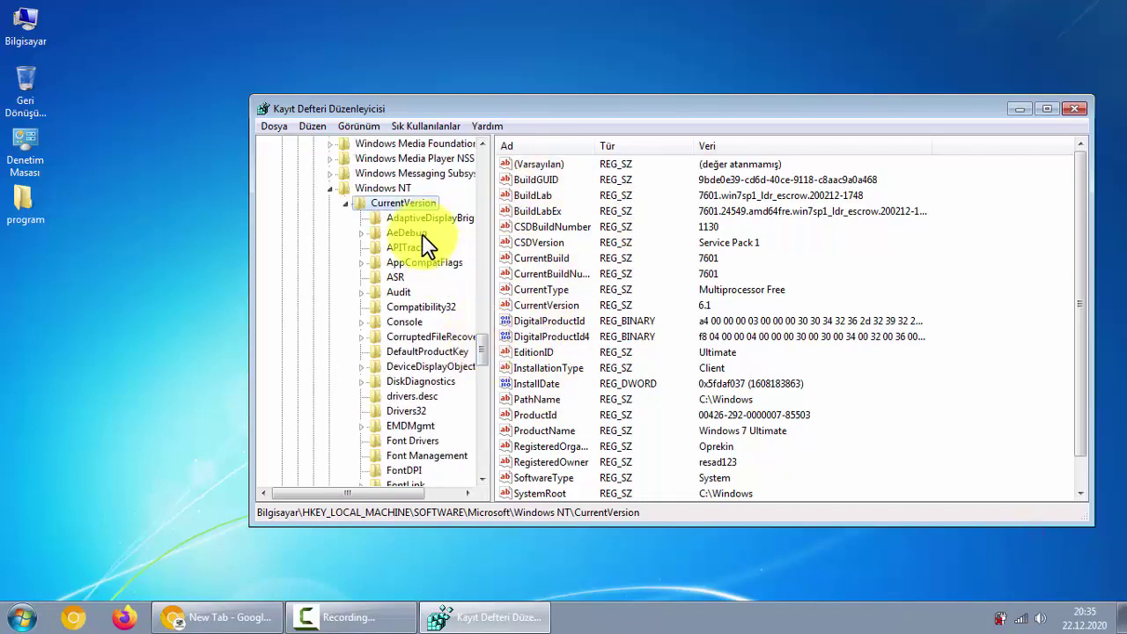
double_click(403, 204)
double_click(402, 203)
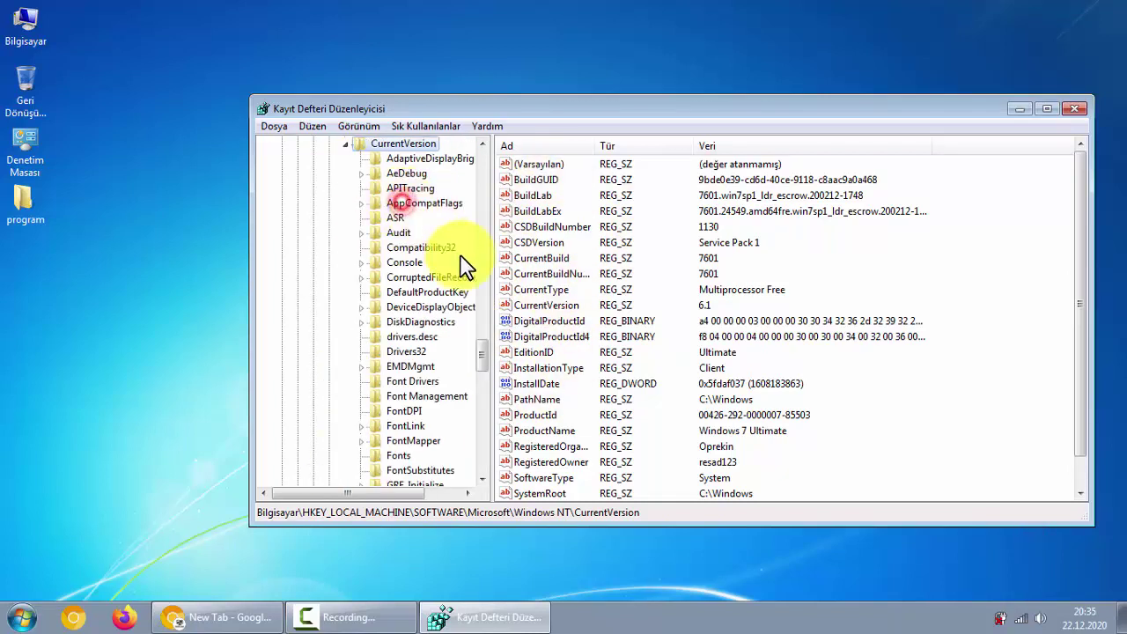
Find the Multimedia key under CurrentVersion and expand it to show its SystemProfile subkey.
left_click_drag(482, 363, 498, 445)
scroll(498, 445, "up", 1)
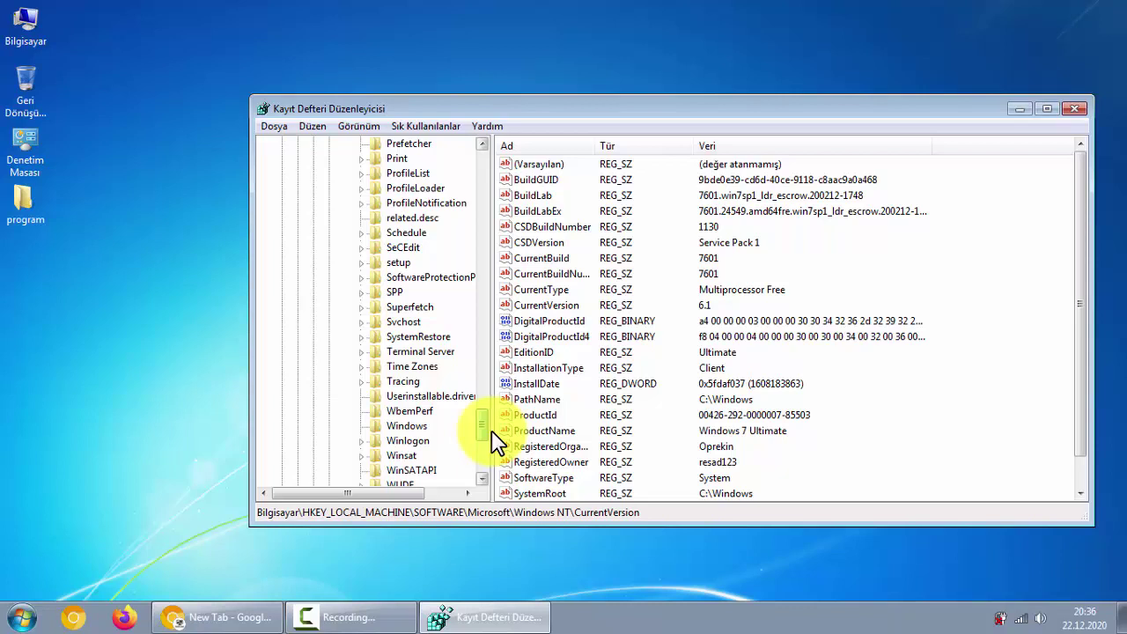
scroll(493, 431, "down", 1)
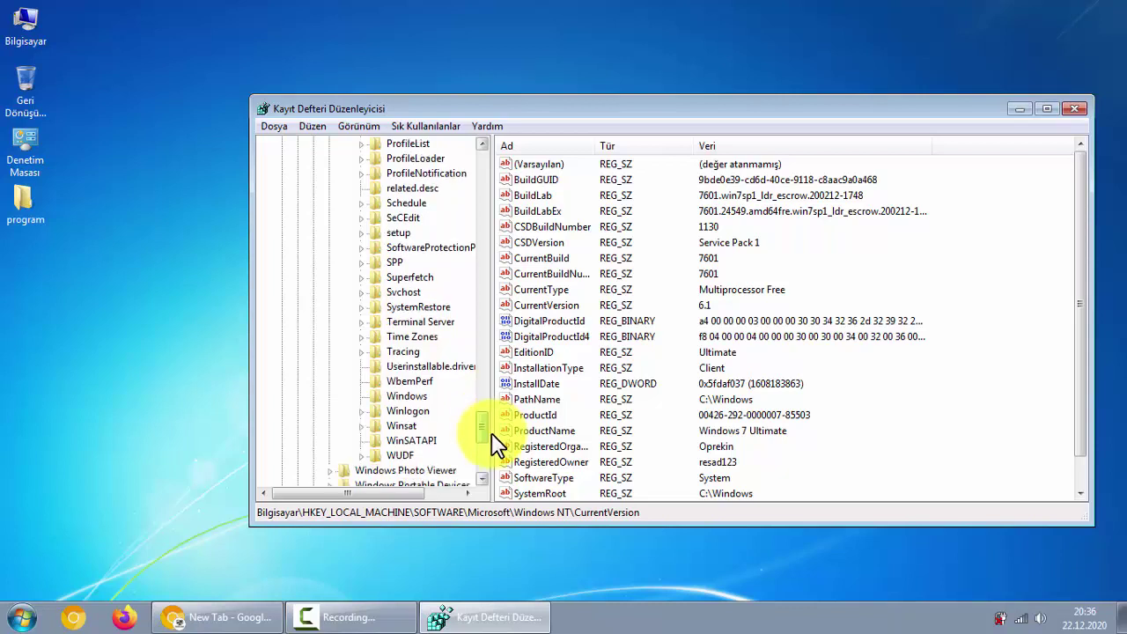
scroll(493, 443, "down", 1)
scroll(492, 442, "up", 3)
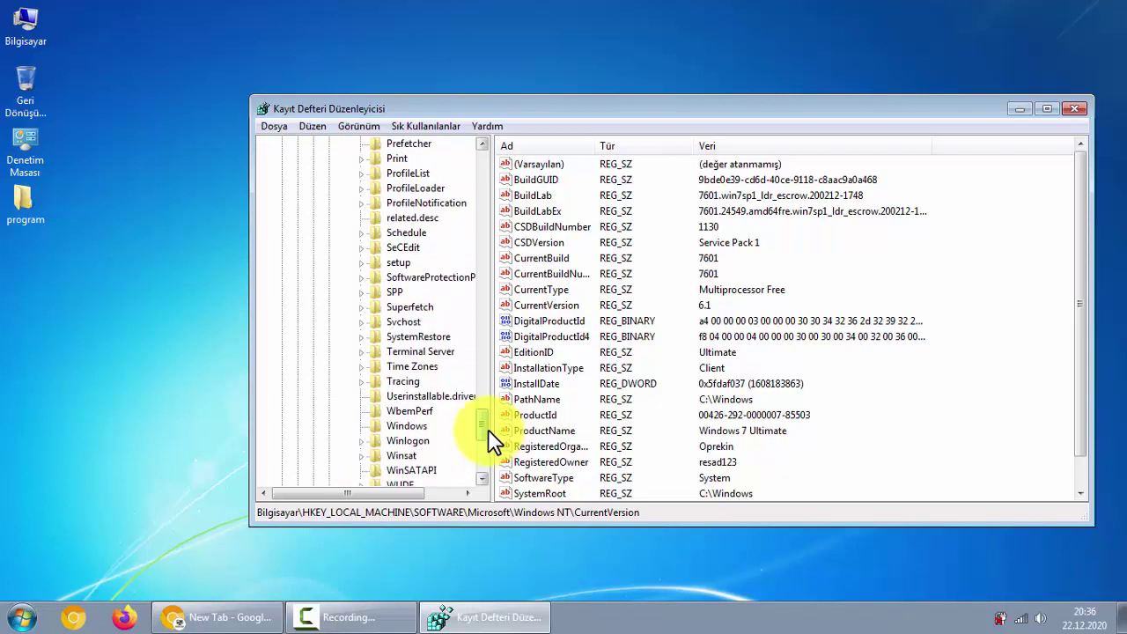
left_click_drag(487, 429, 485, 407)
double_click(410, 202)
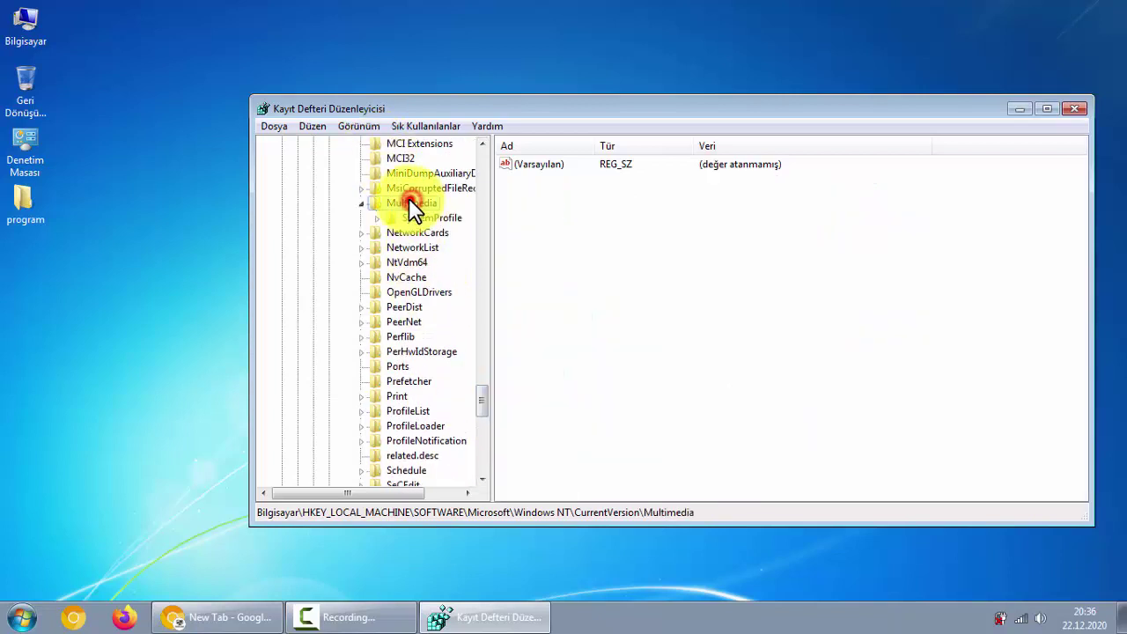
key("Left")
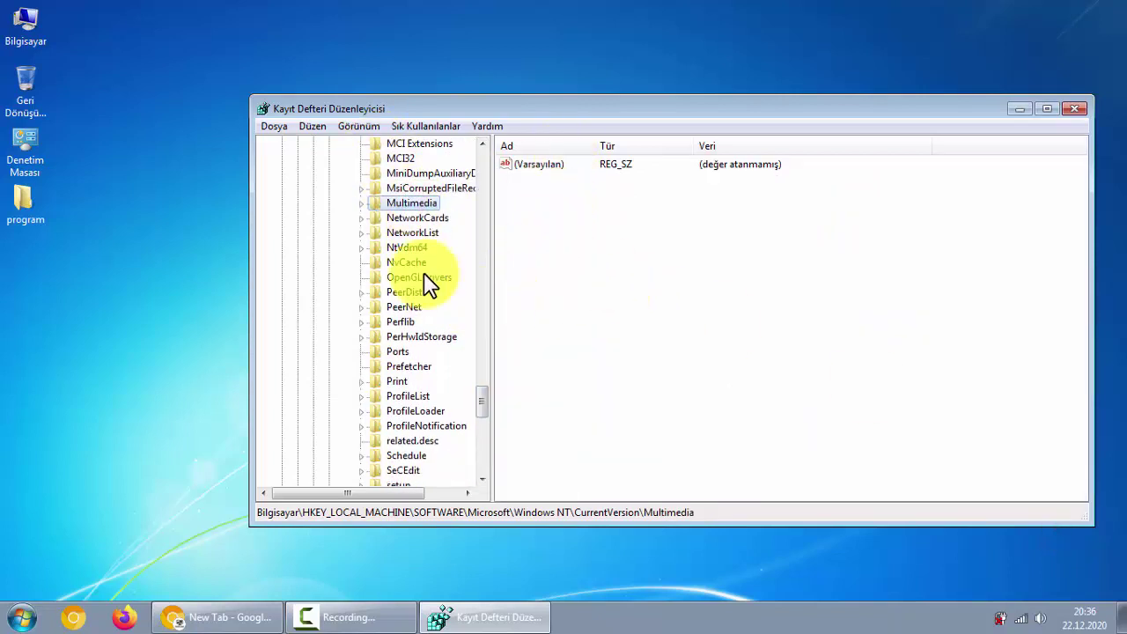
double_click(389, 205)
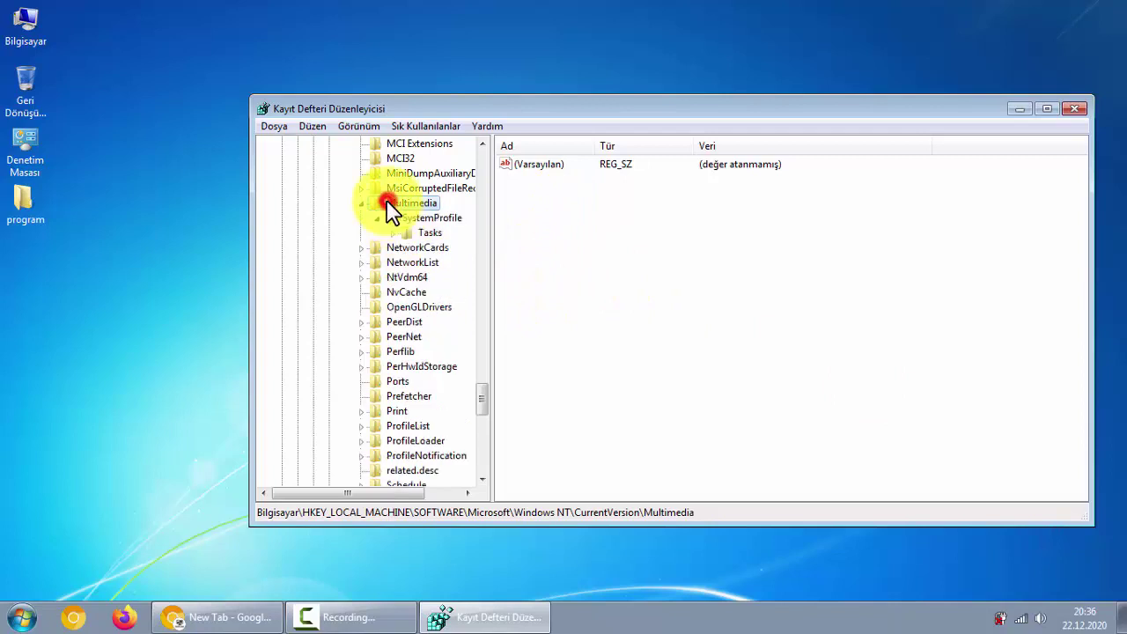
Set the value data of SystemResponsiveness in the Multimedia\SystemProfile key to 0.
left_click(430, 219)
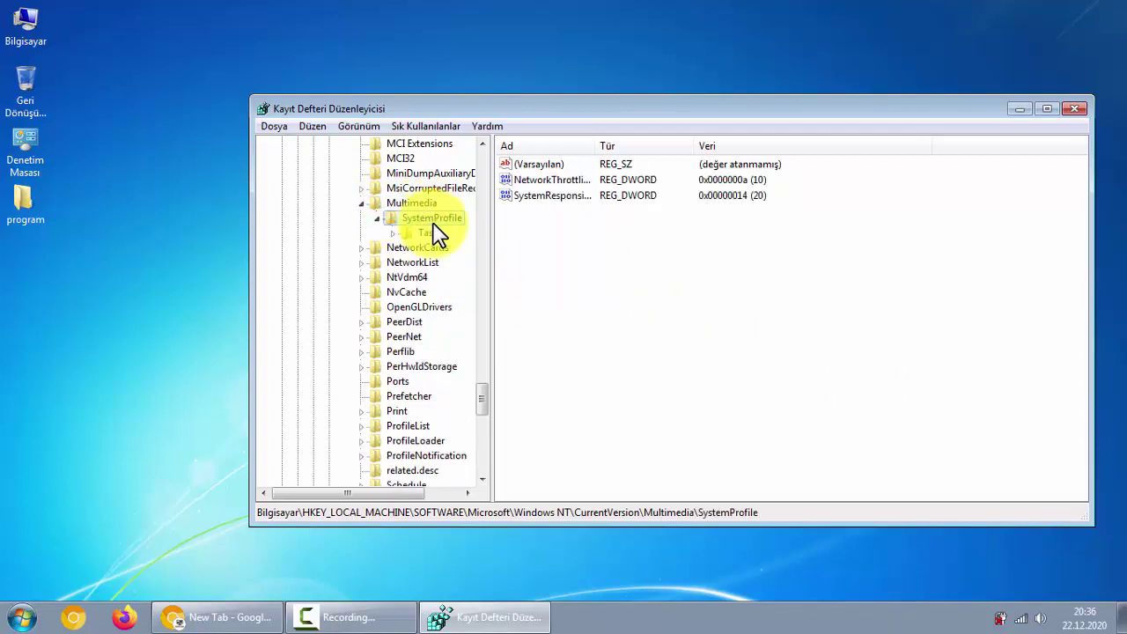
double_click(580, 195)
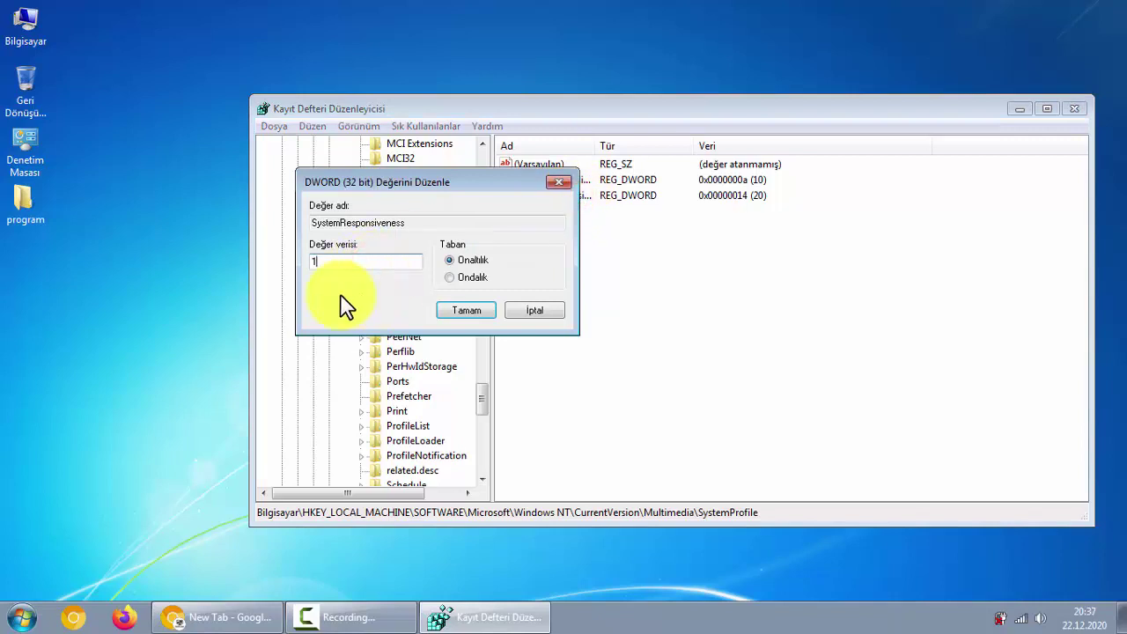
type("0")
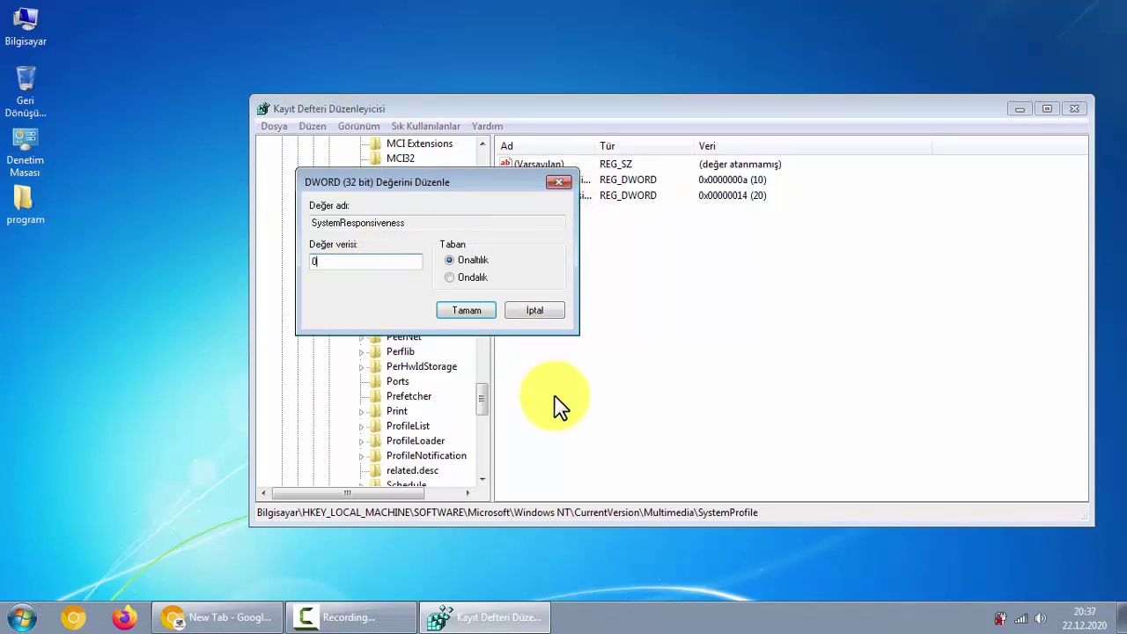
left_click(464, 310)
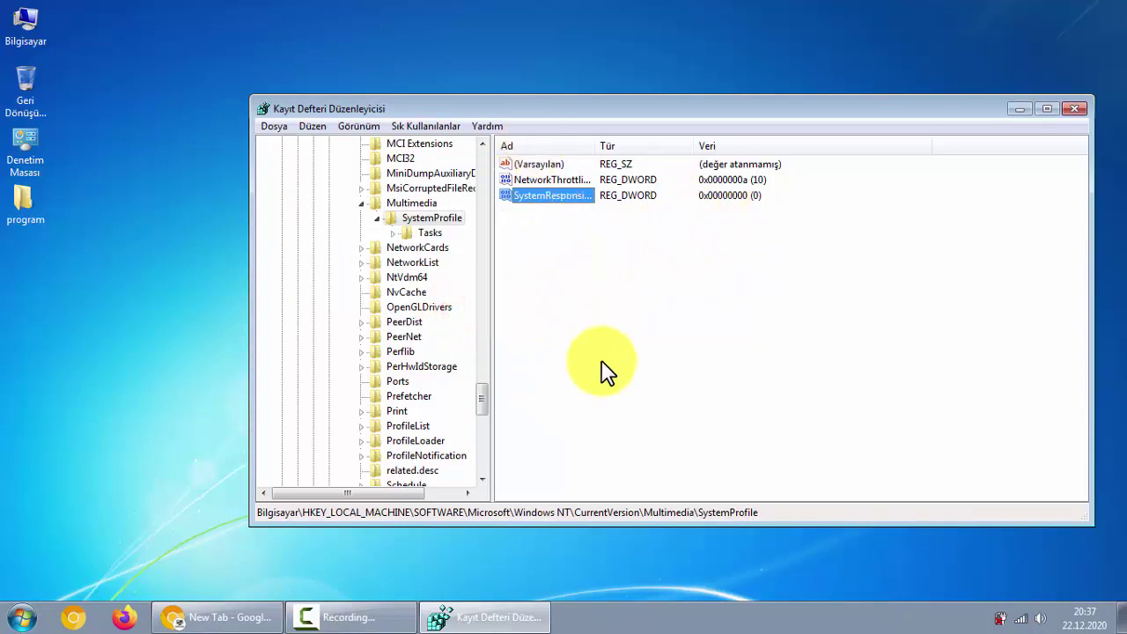
Expand the Tasks key under SystemProfile, widen the key tree and show the values of the Games subkey.
double_click(430, 236)
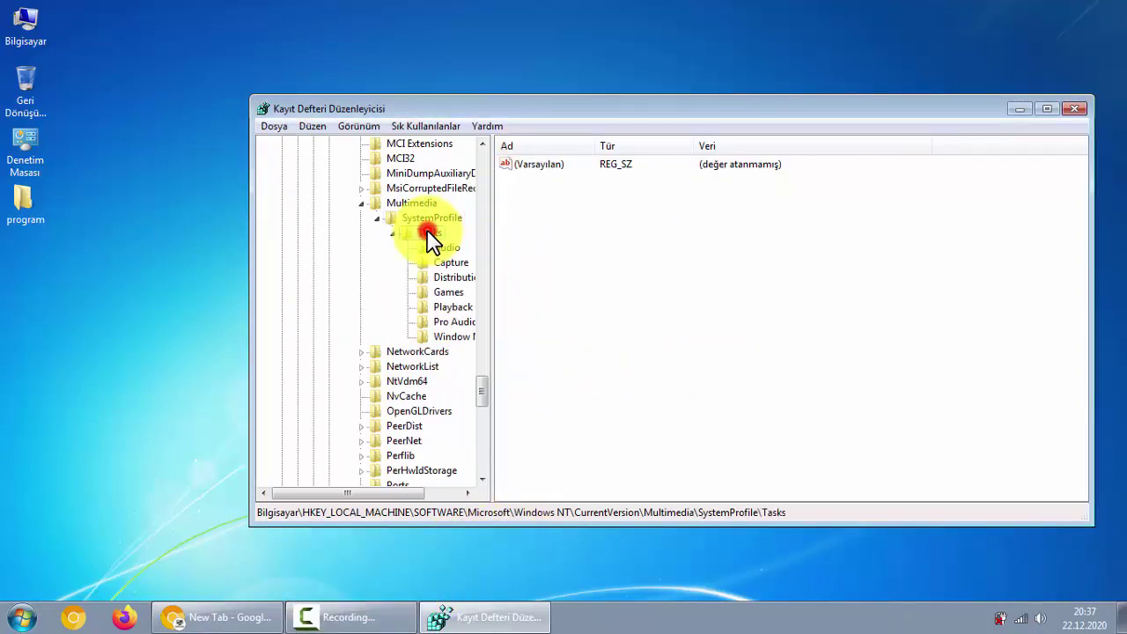
left_click_drag(494, 295, 521, 295)
left_click(451, 293)
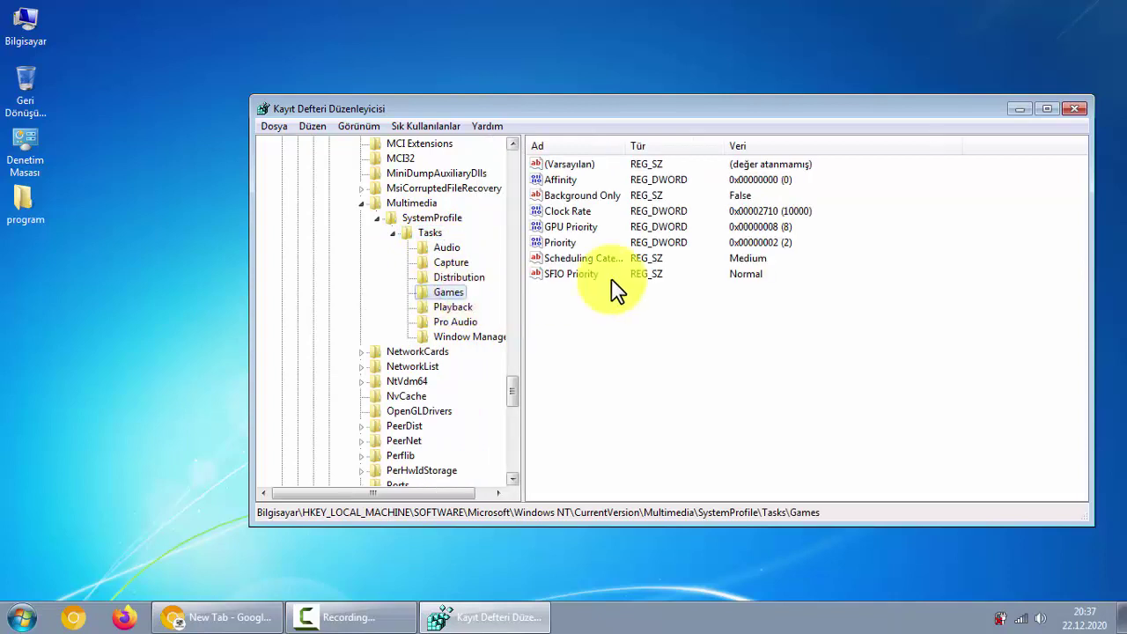
Check the value data of GPU Priority in the Games key and accept it.
left_click(571, 226)
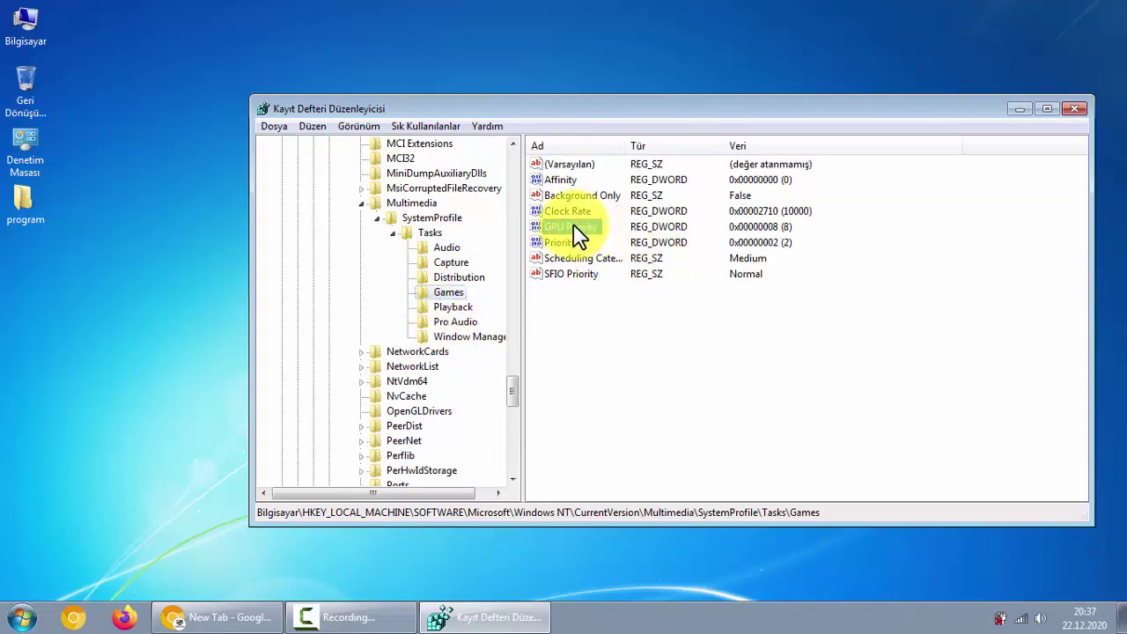
double_click(573, 226)
double_click(352, 264)
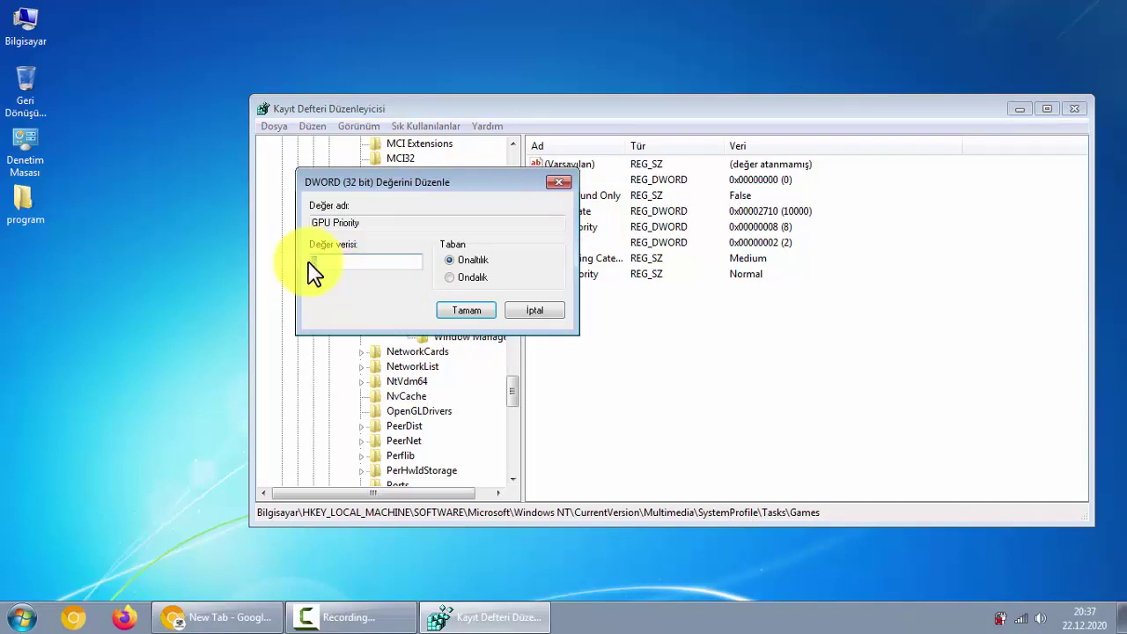
left_click(456, 310)
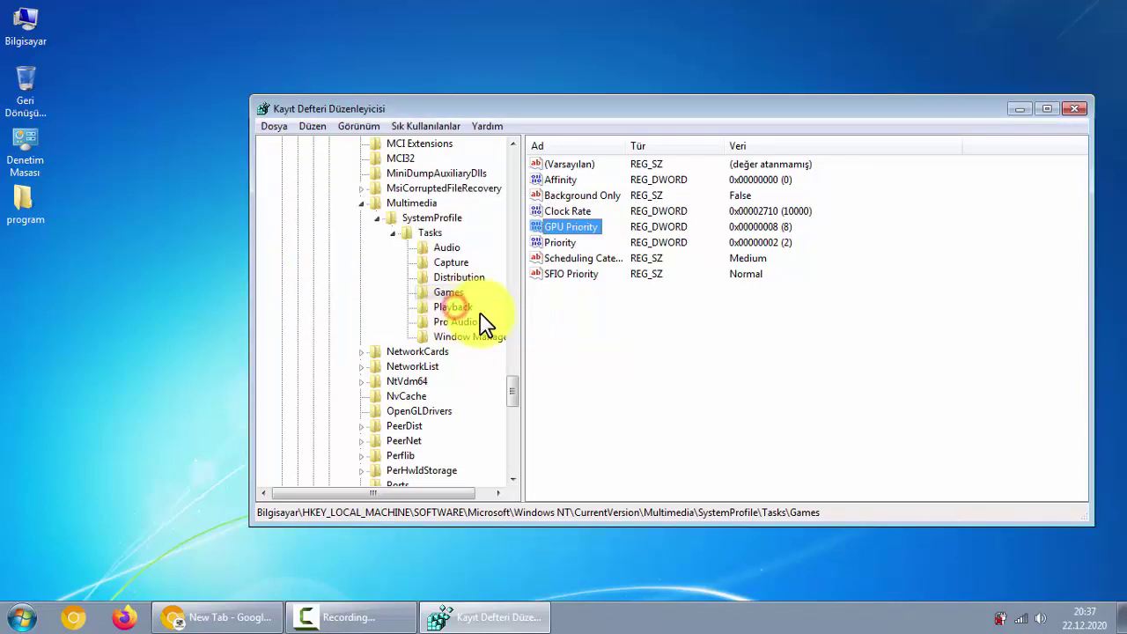
Set the value data of Priority in the Games key to 6 and close the Registry Editor.
double_click(560, 243)
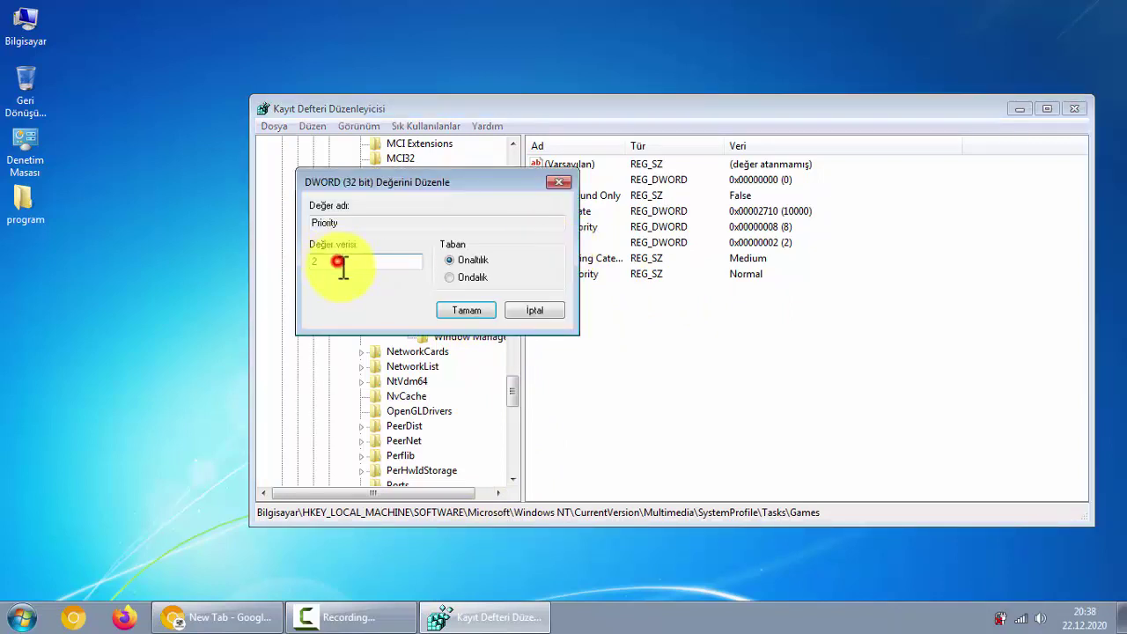
left_click(339, 263)
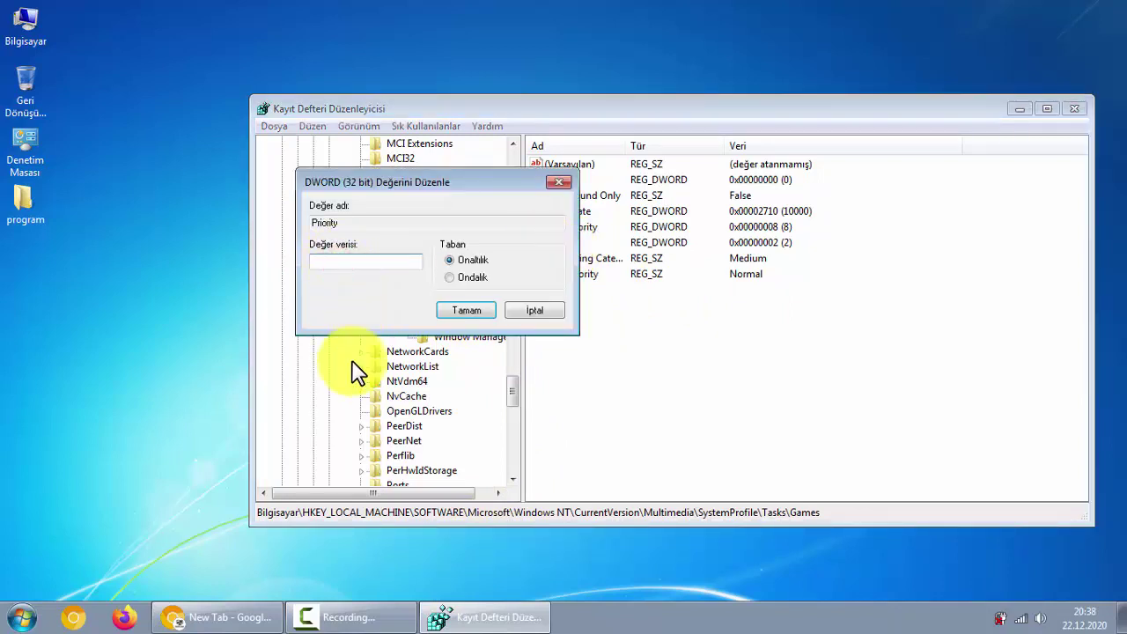
type("6")
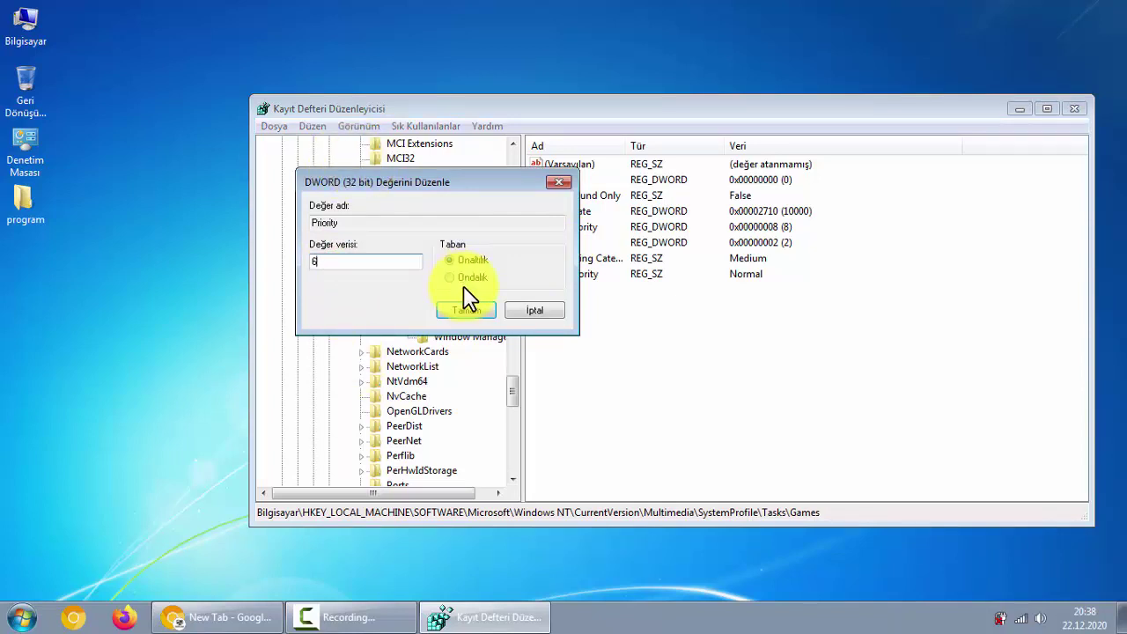
left_click(467, 309)
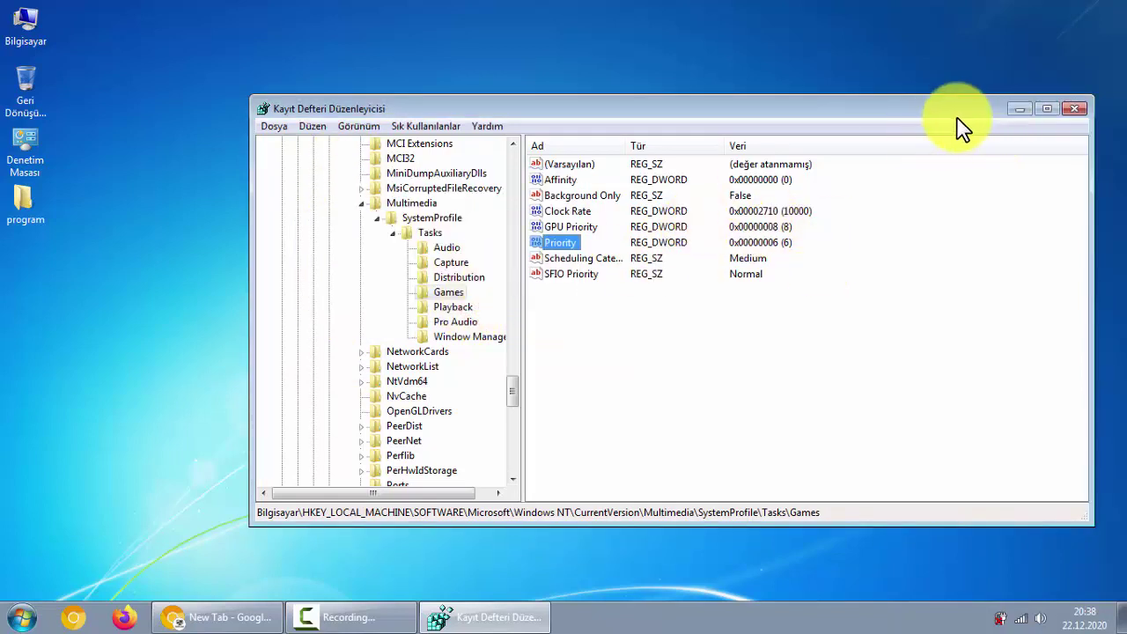
left_click(1073, 108)
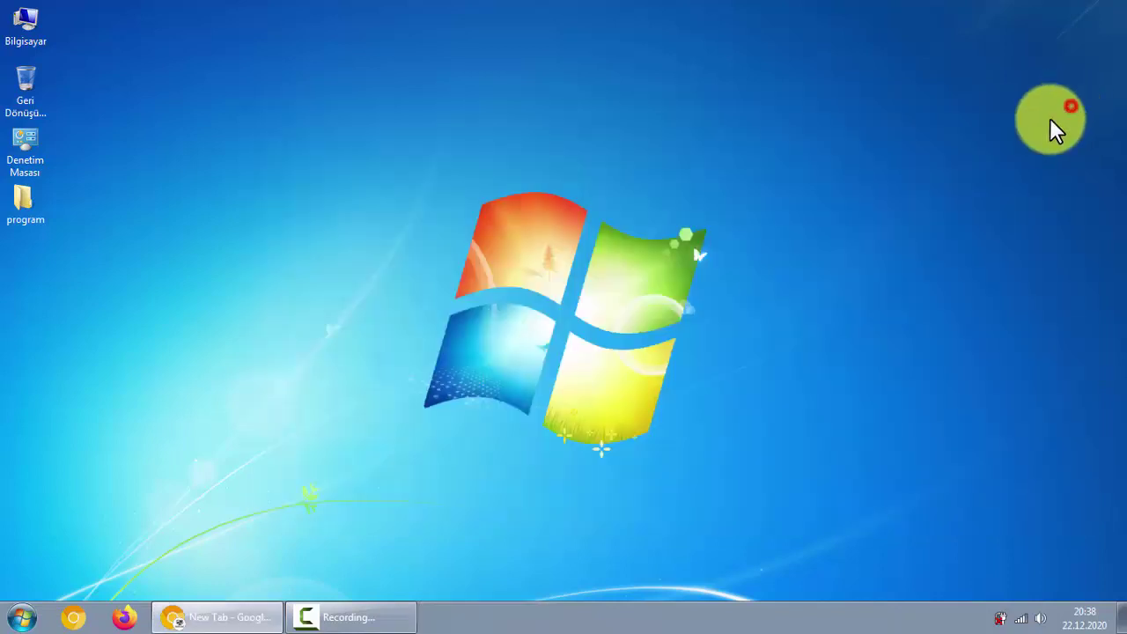
Open the desktop personalization settings, apply the Windows Klasik theme and minimize the window to view the desktop.
right_click(583, 329)
left_click(645, 520)
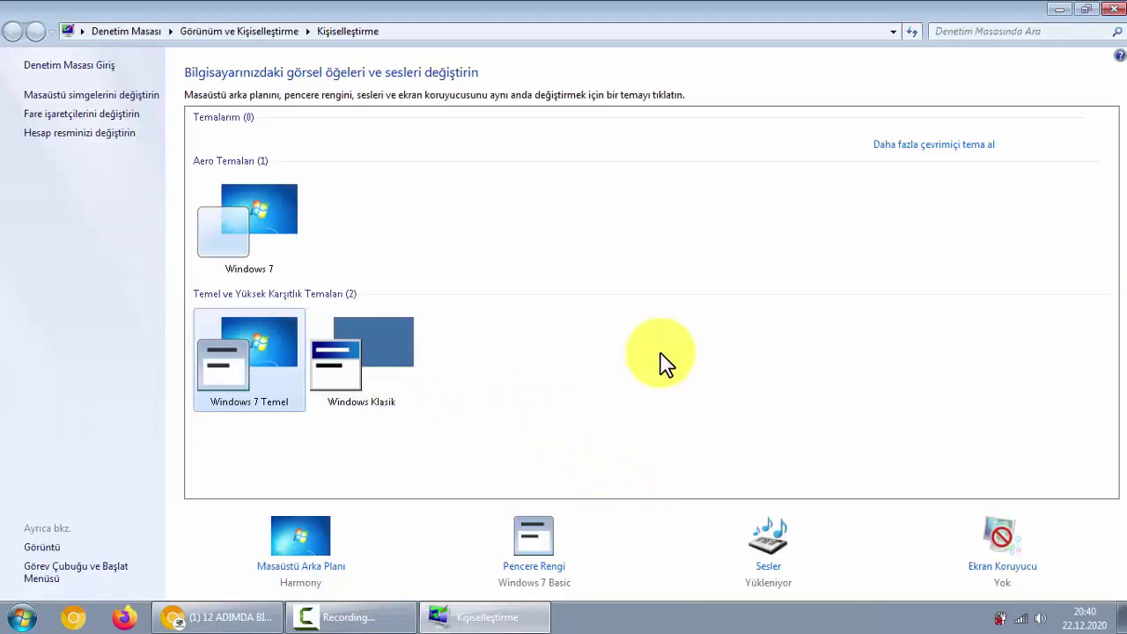
left_click(268, 296)
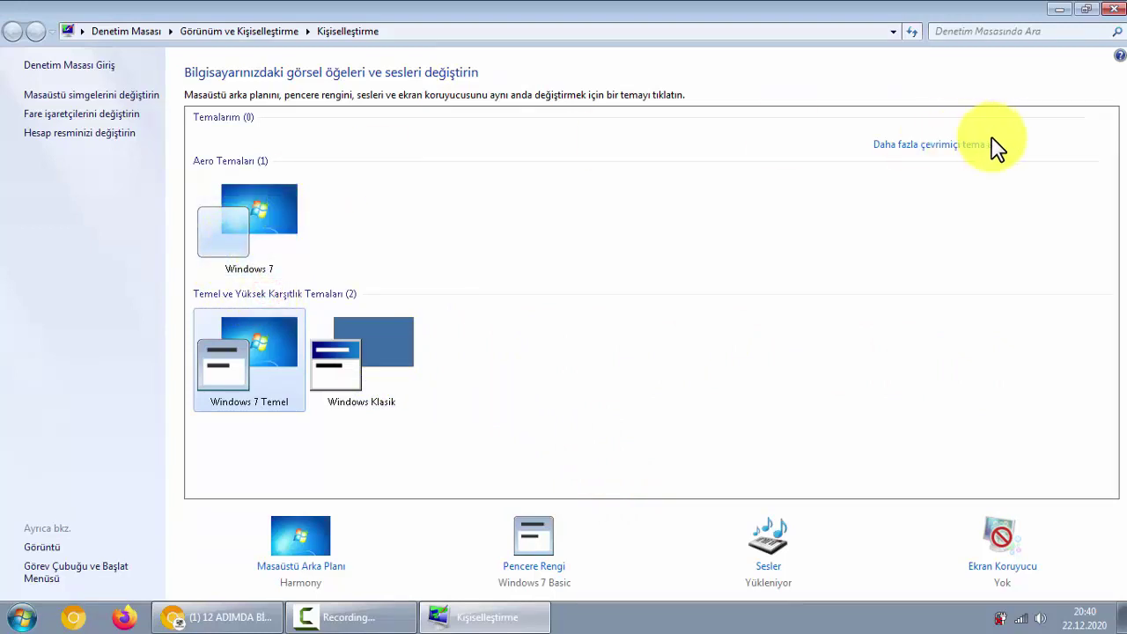
left_click(353, 381)
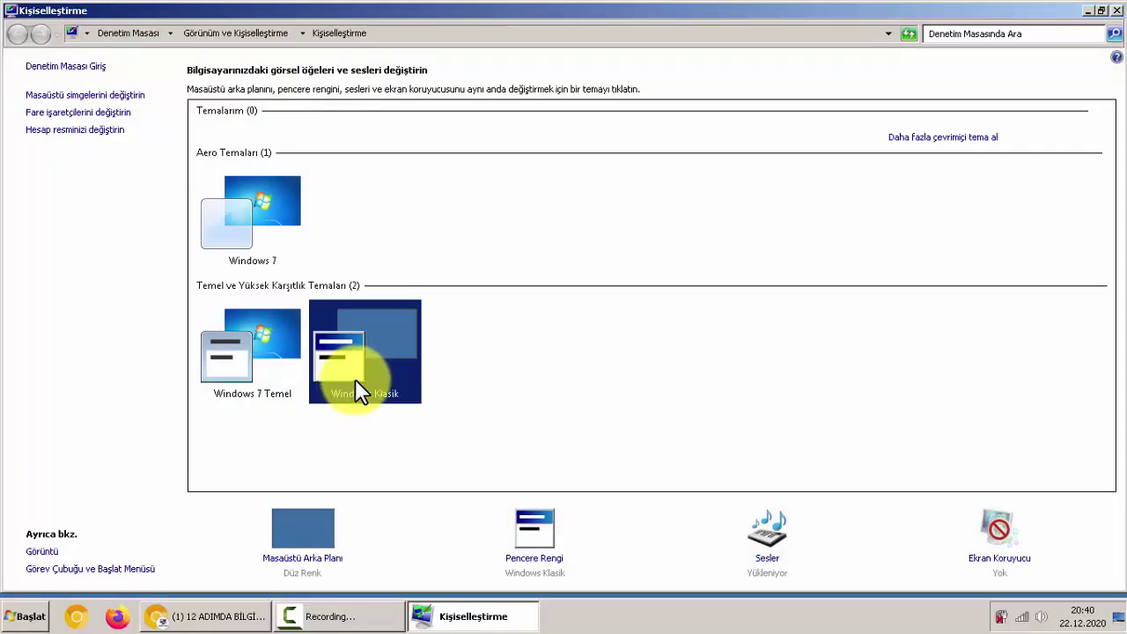
left_click(1114, 9)
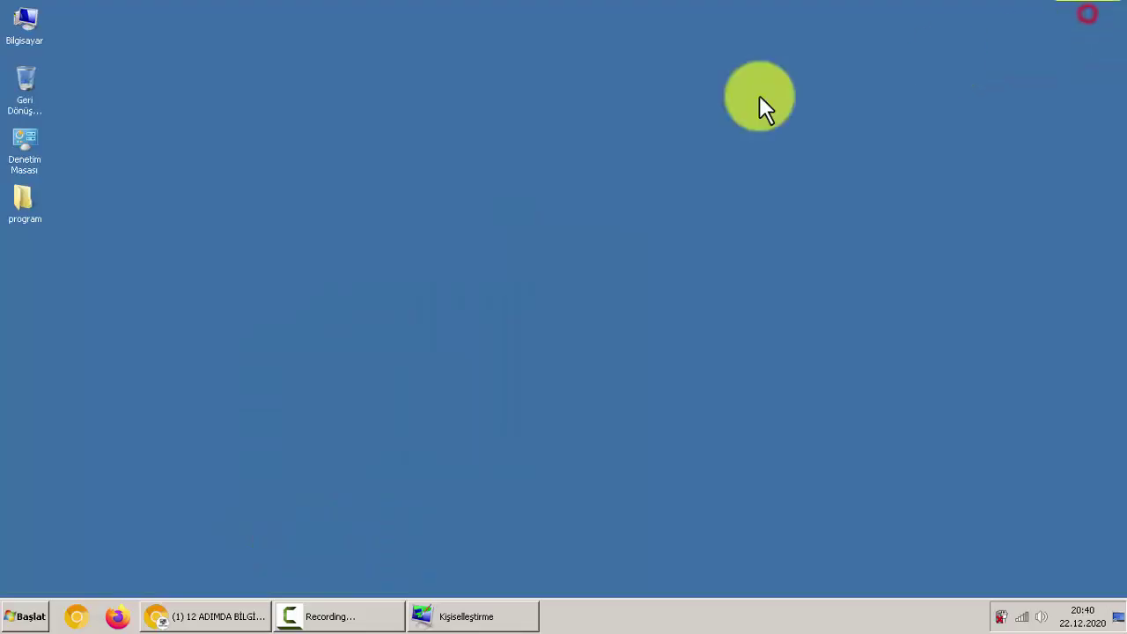
Restore the personalization window, apply the Windows 7 Temel theme and view the desktop with it.
left_click(466, 617)
left_click(247, 376)
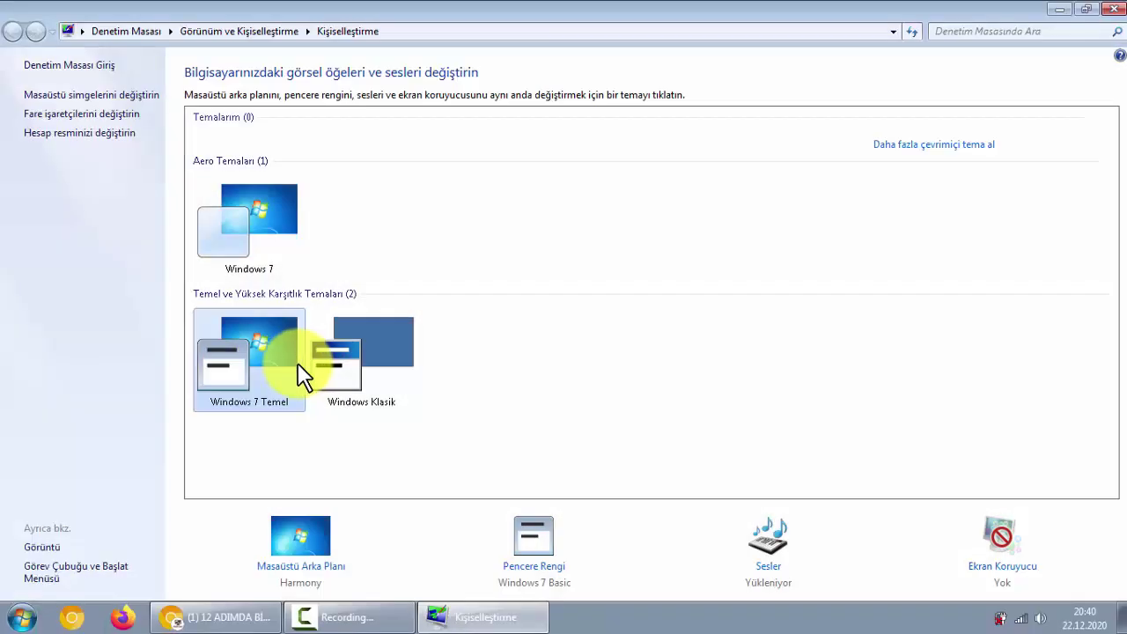
left_click(1059, 10)
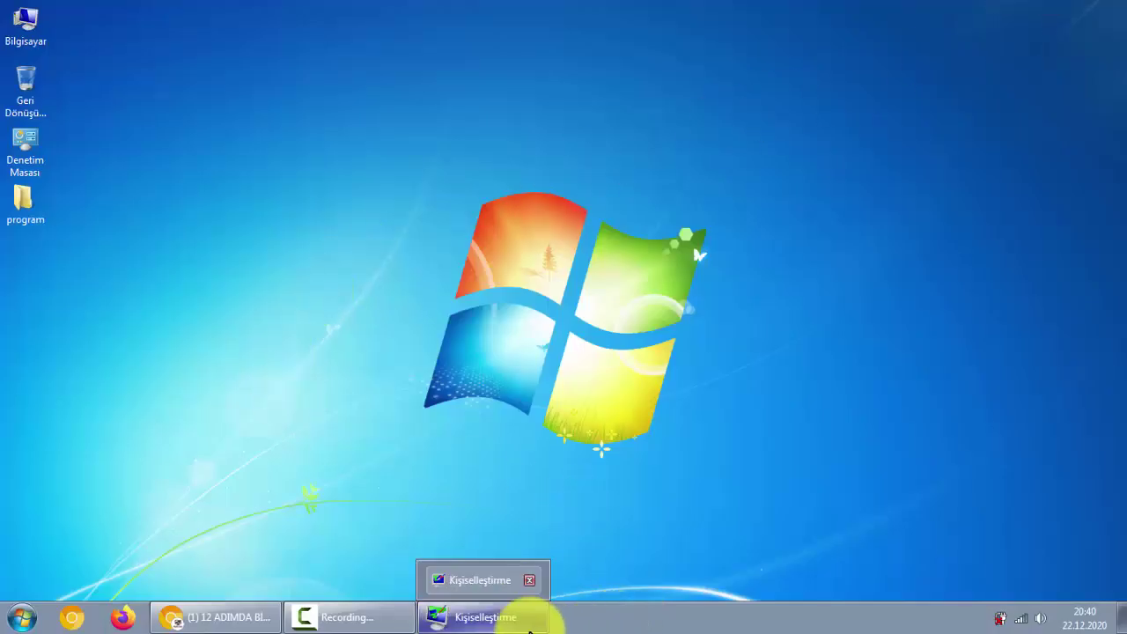
Reapply the Windows Klasik theme, look at the desktop and bring the personalization window back.
left_click(529, 619)
left_click(397, 363)
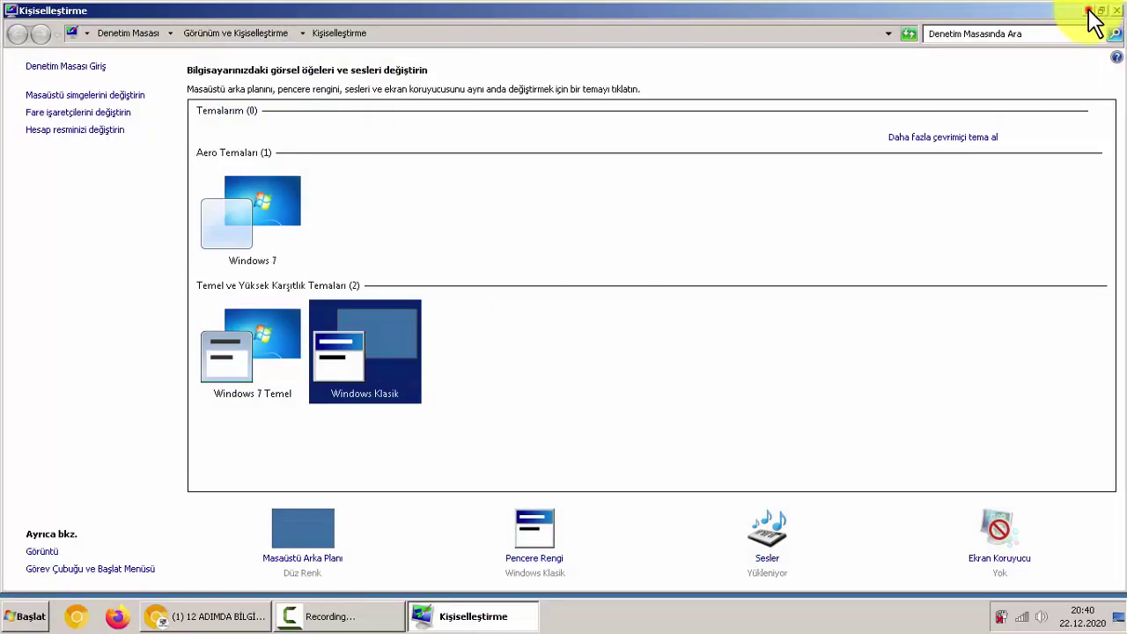
left_click(1088, 9)
left_click(473, 618)
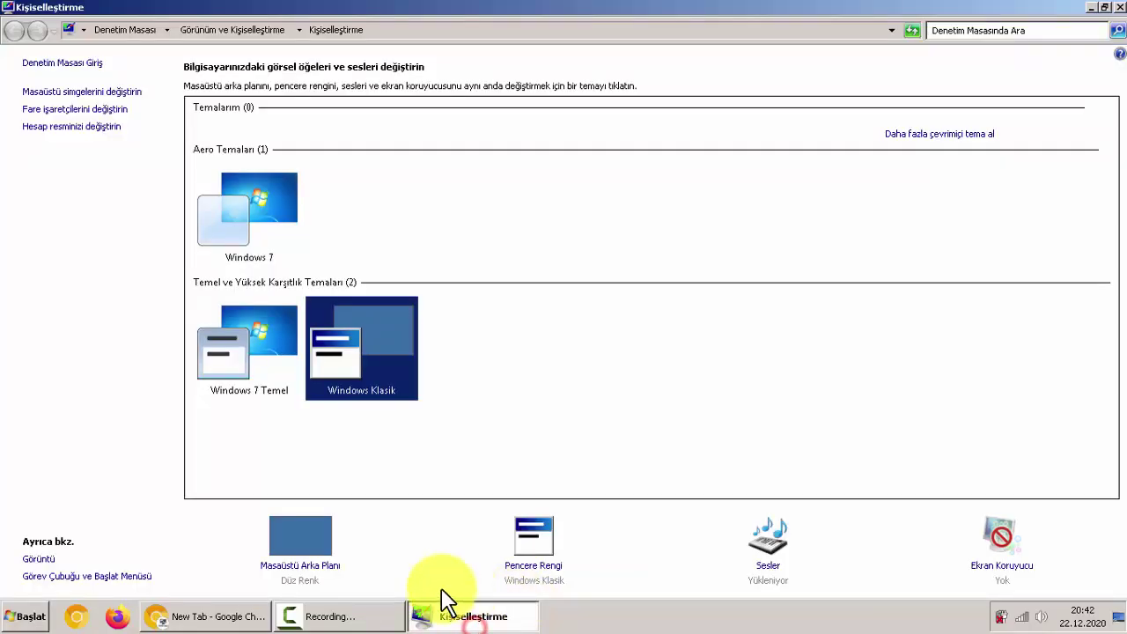